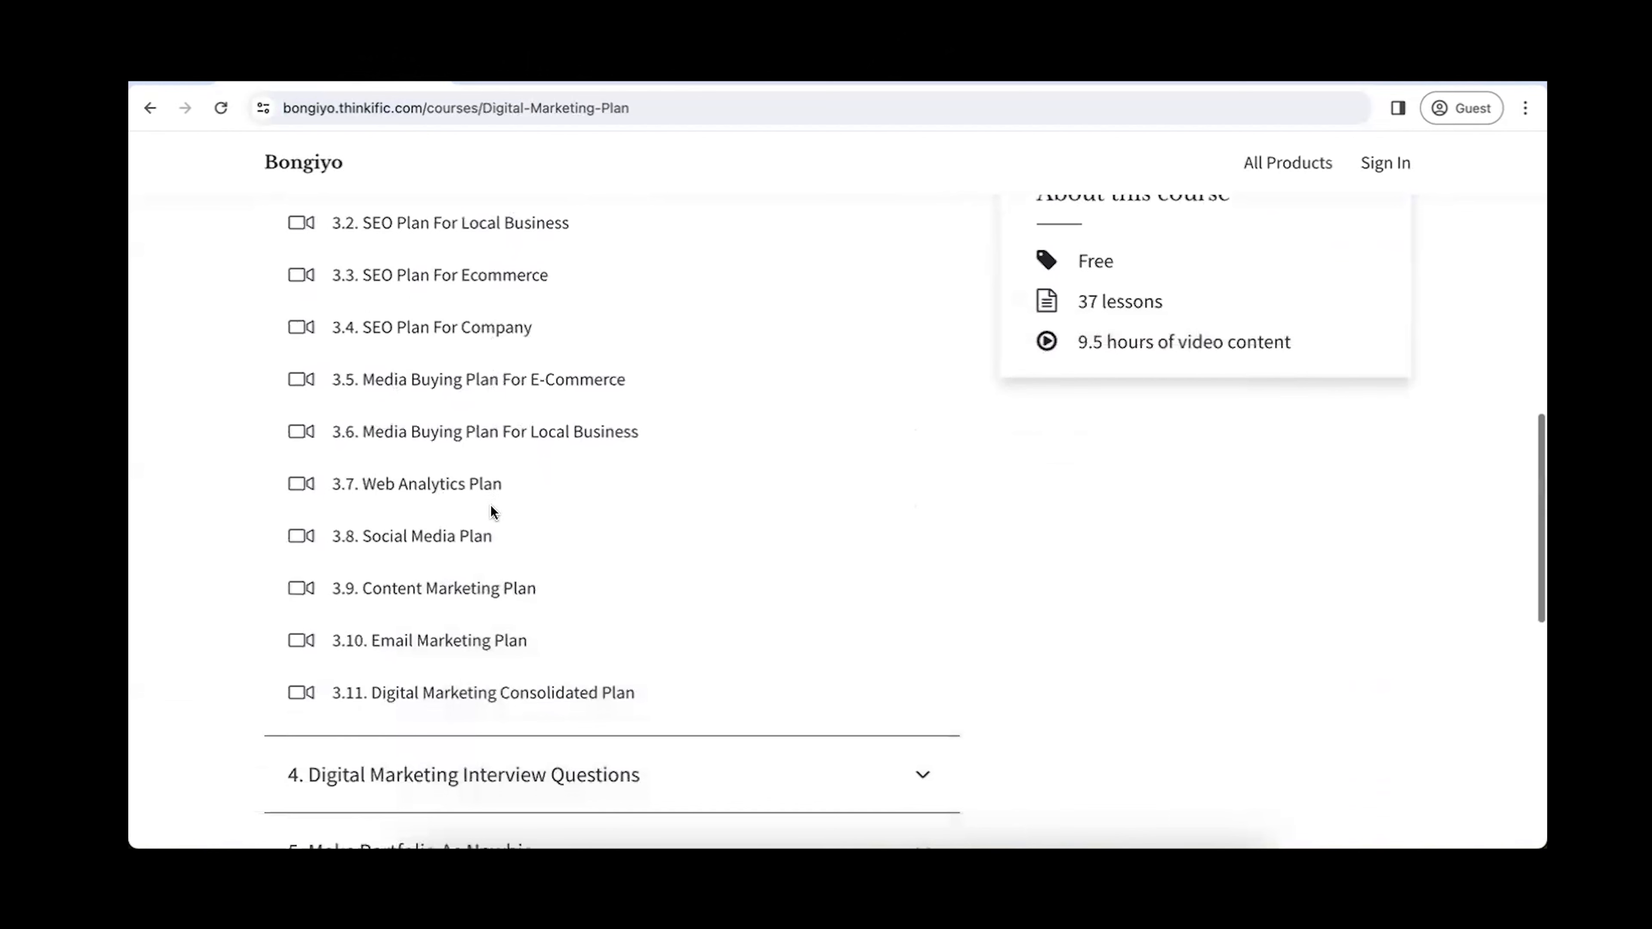
Step: Review the Digital Marketing Plan course curriculum, expanding the Make Portfolio As Newbie and Digital Marketing Interview Questions chapters
scroll(471, 547, down, 1)
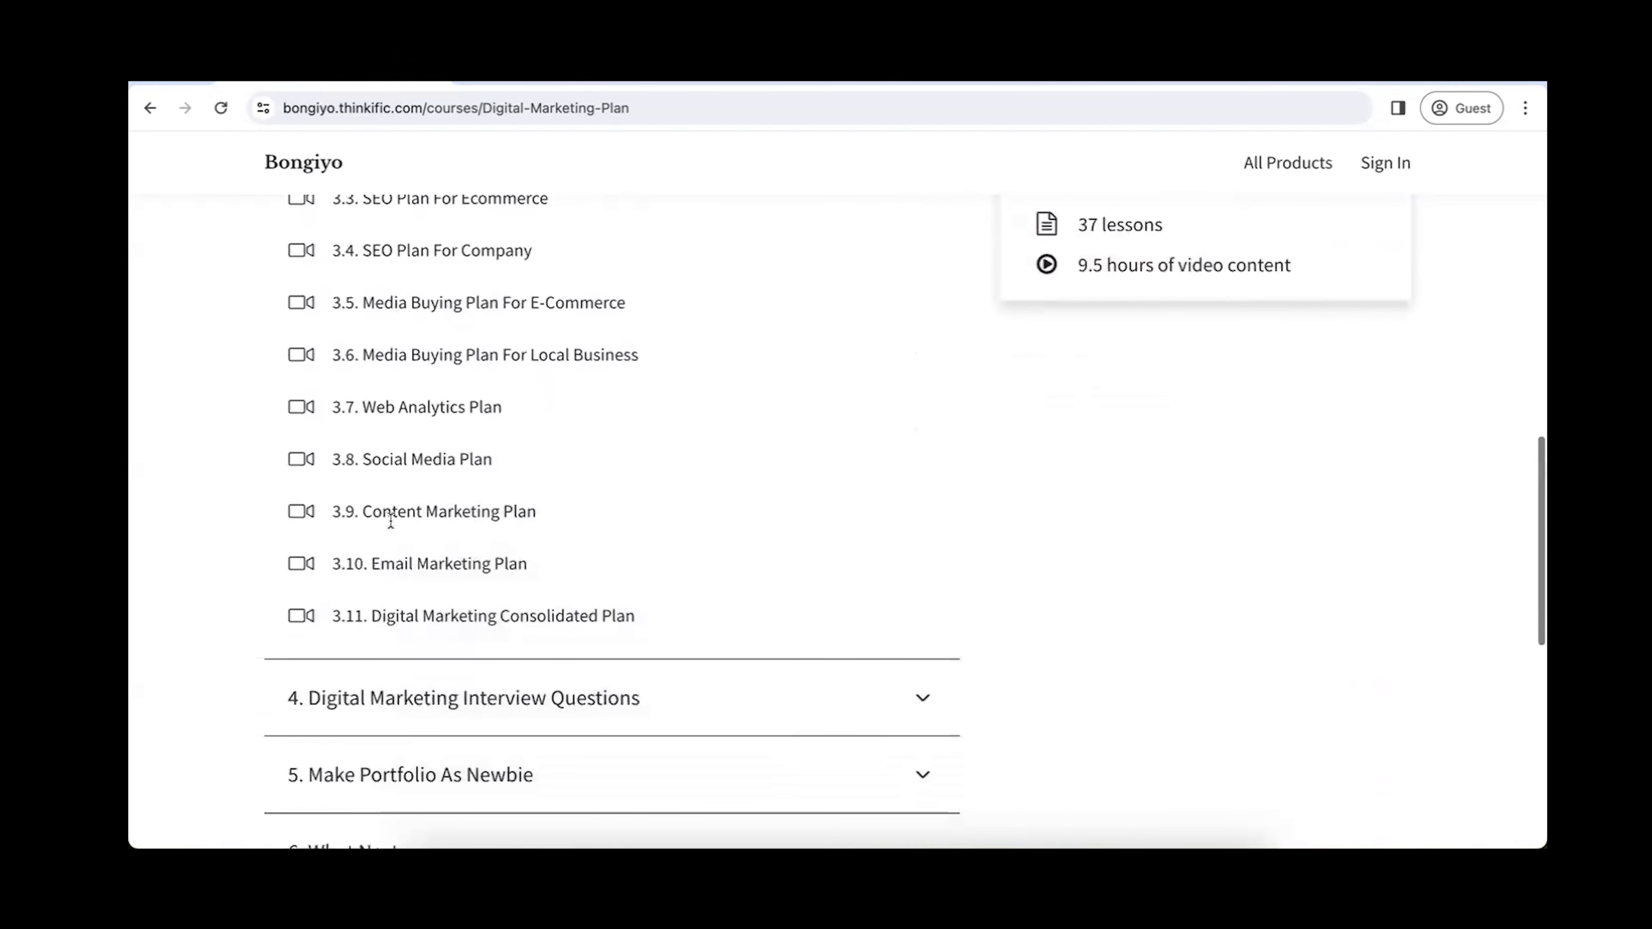
scroll(455, 566, down, 2)
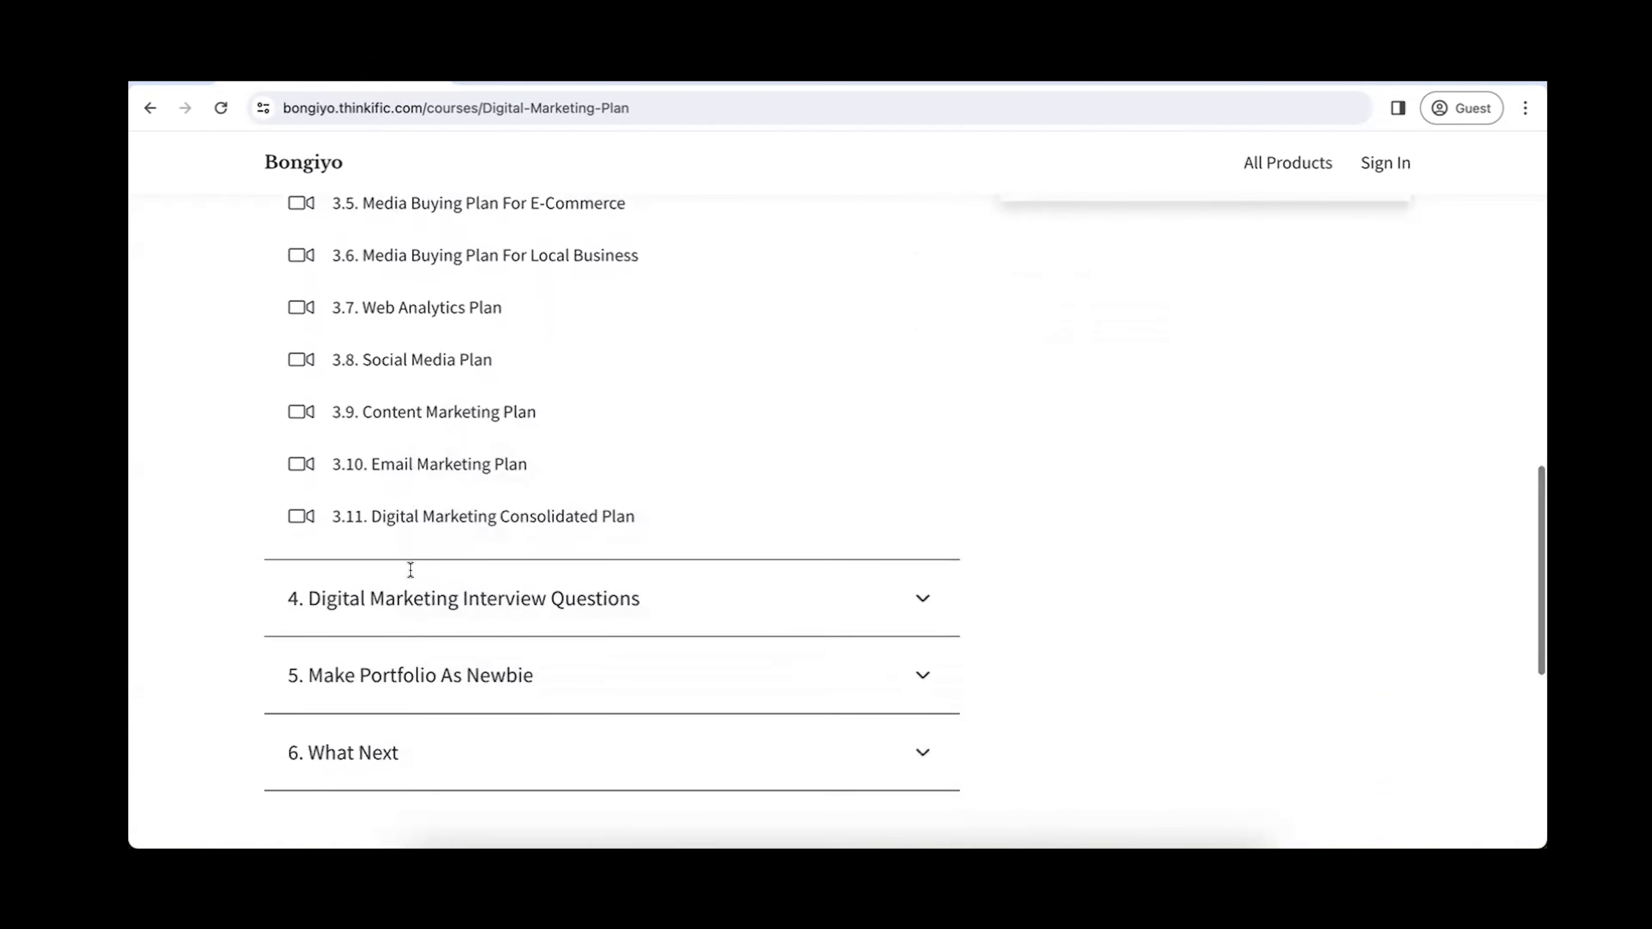
scroll(591, 578, up, 1)
scroll(591, 577, down, 2)
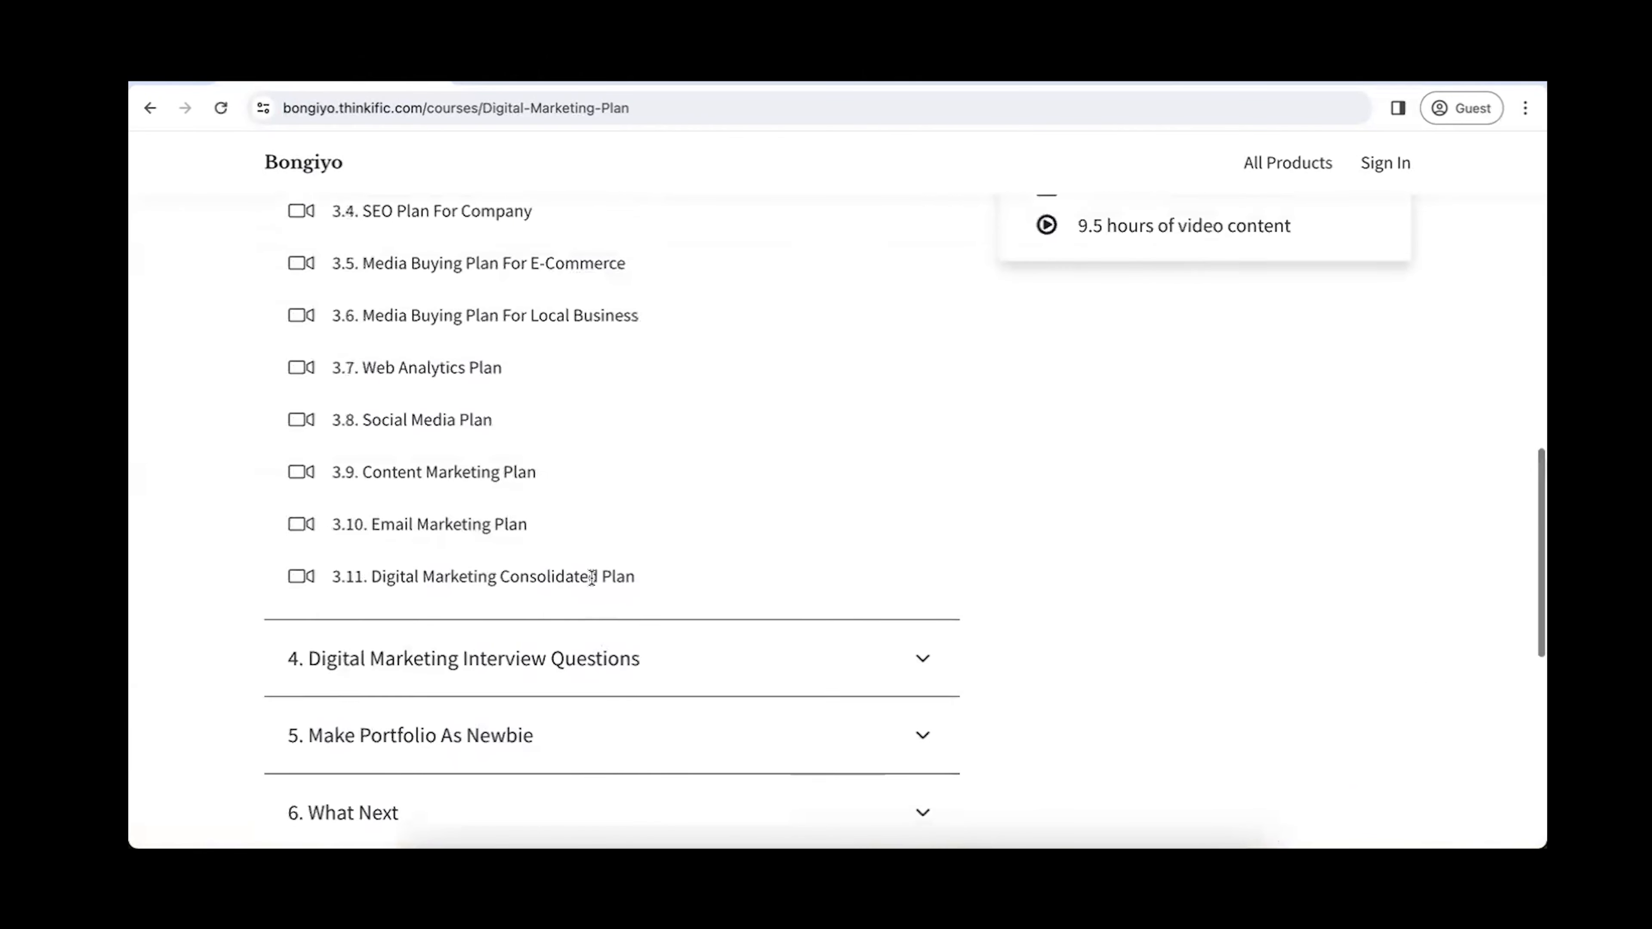
click(492, 626)
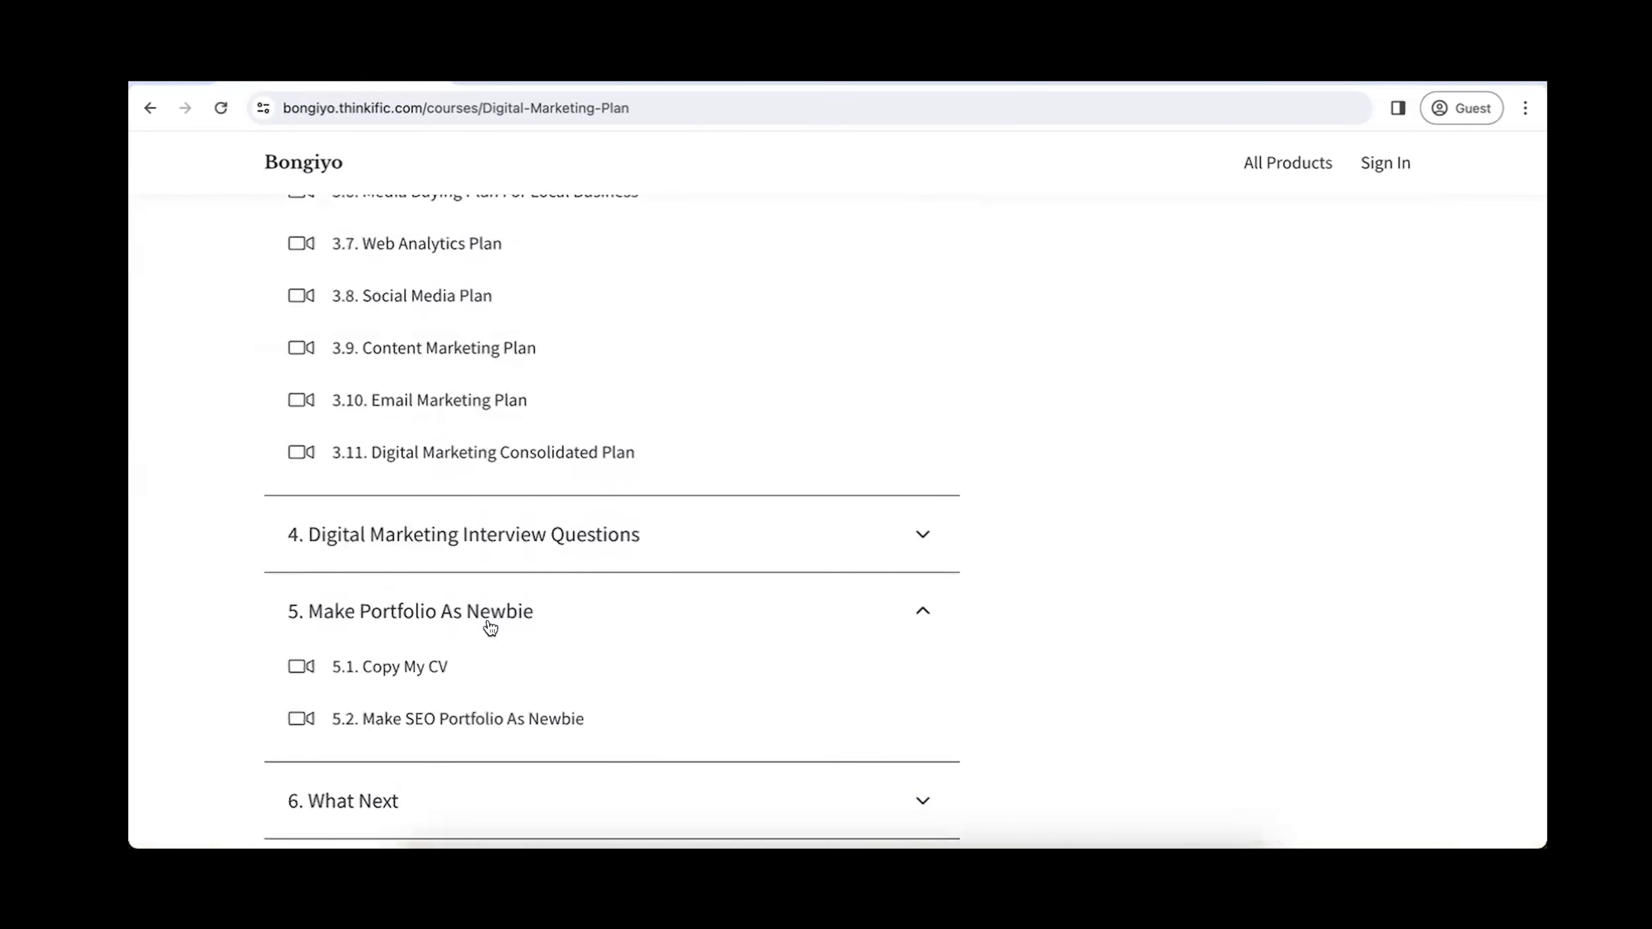
scroll(487, 627, down, 2)
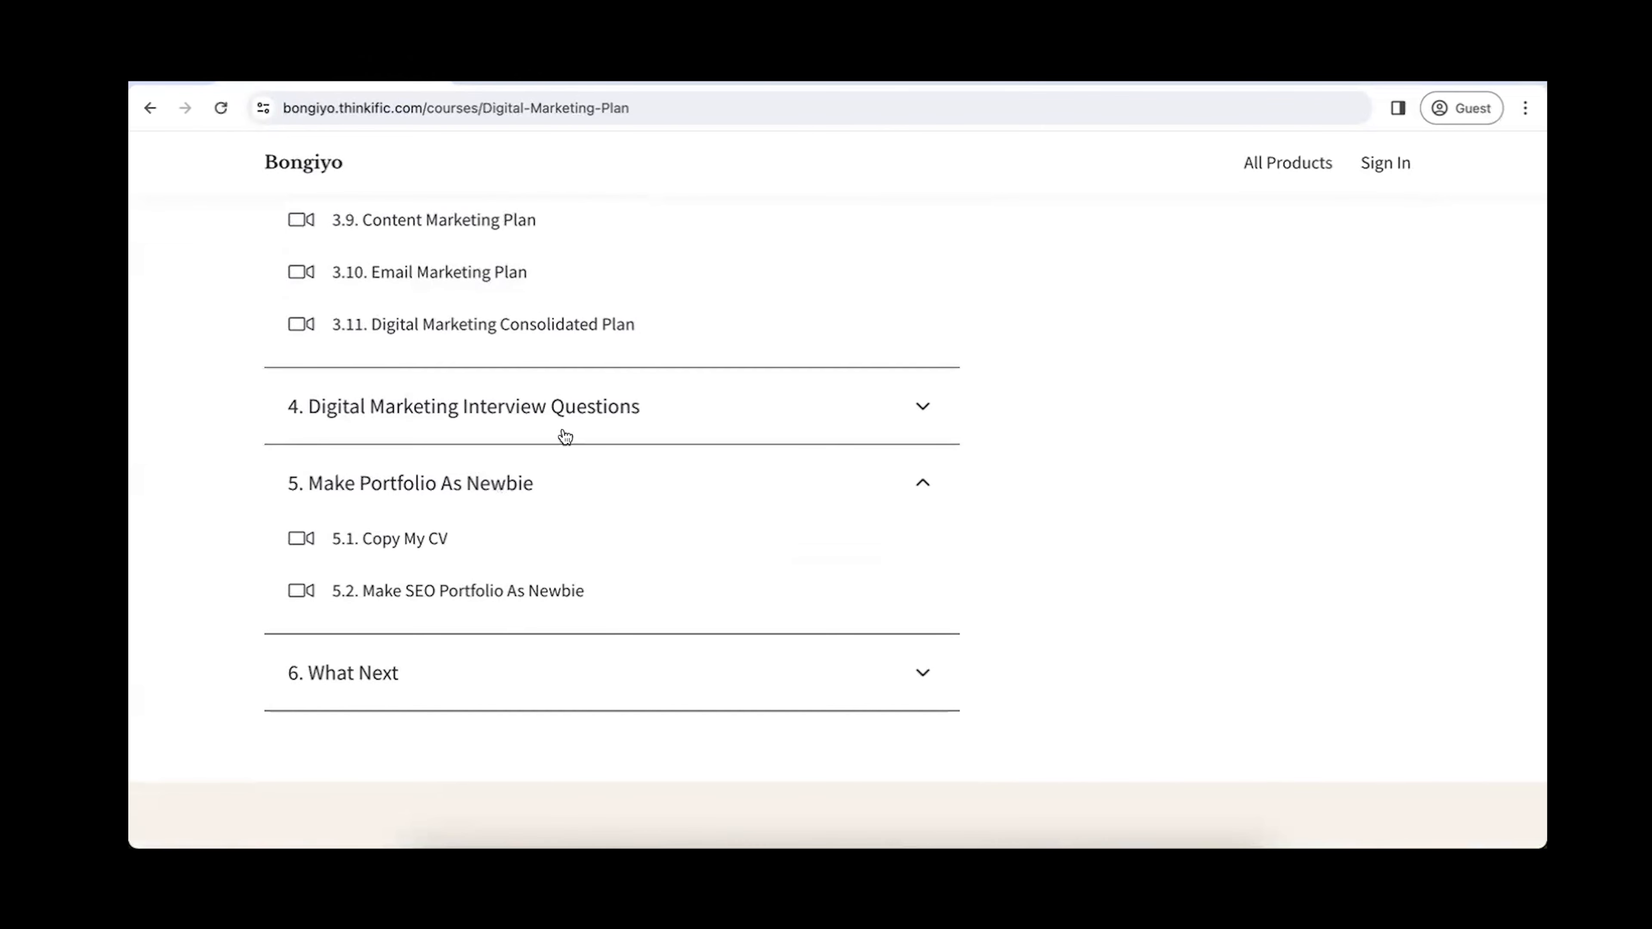
click(550, 411)
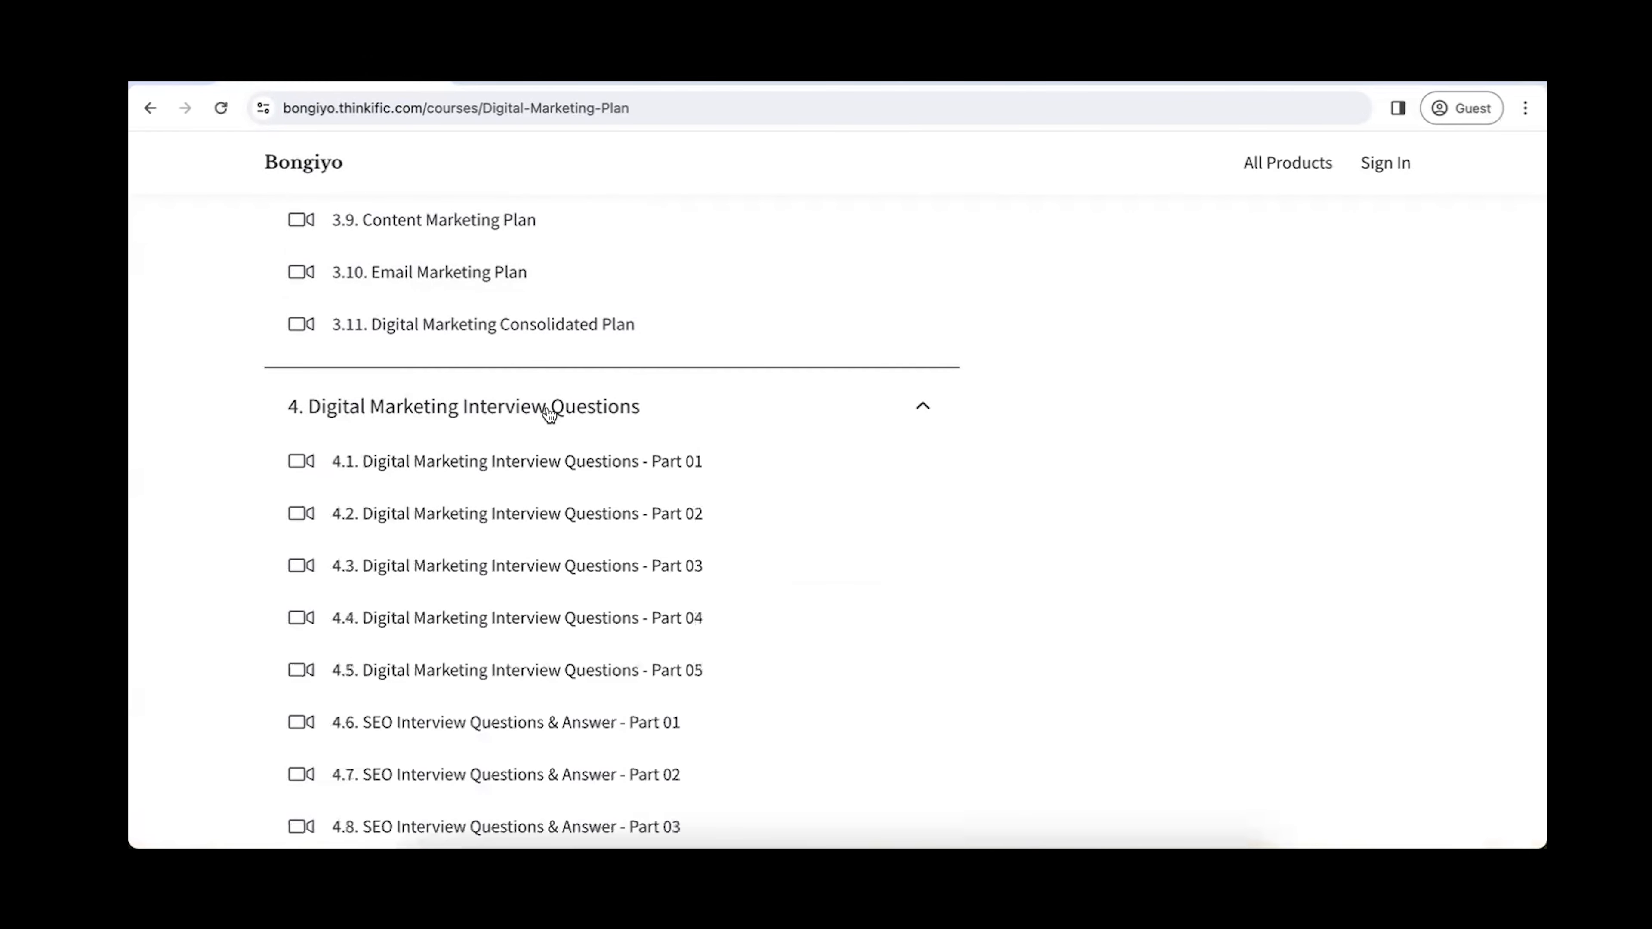
scroll(549, 411, down, 4)
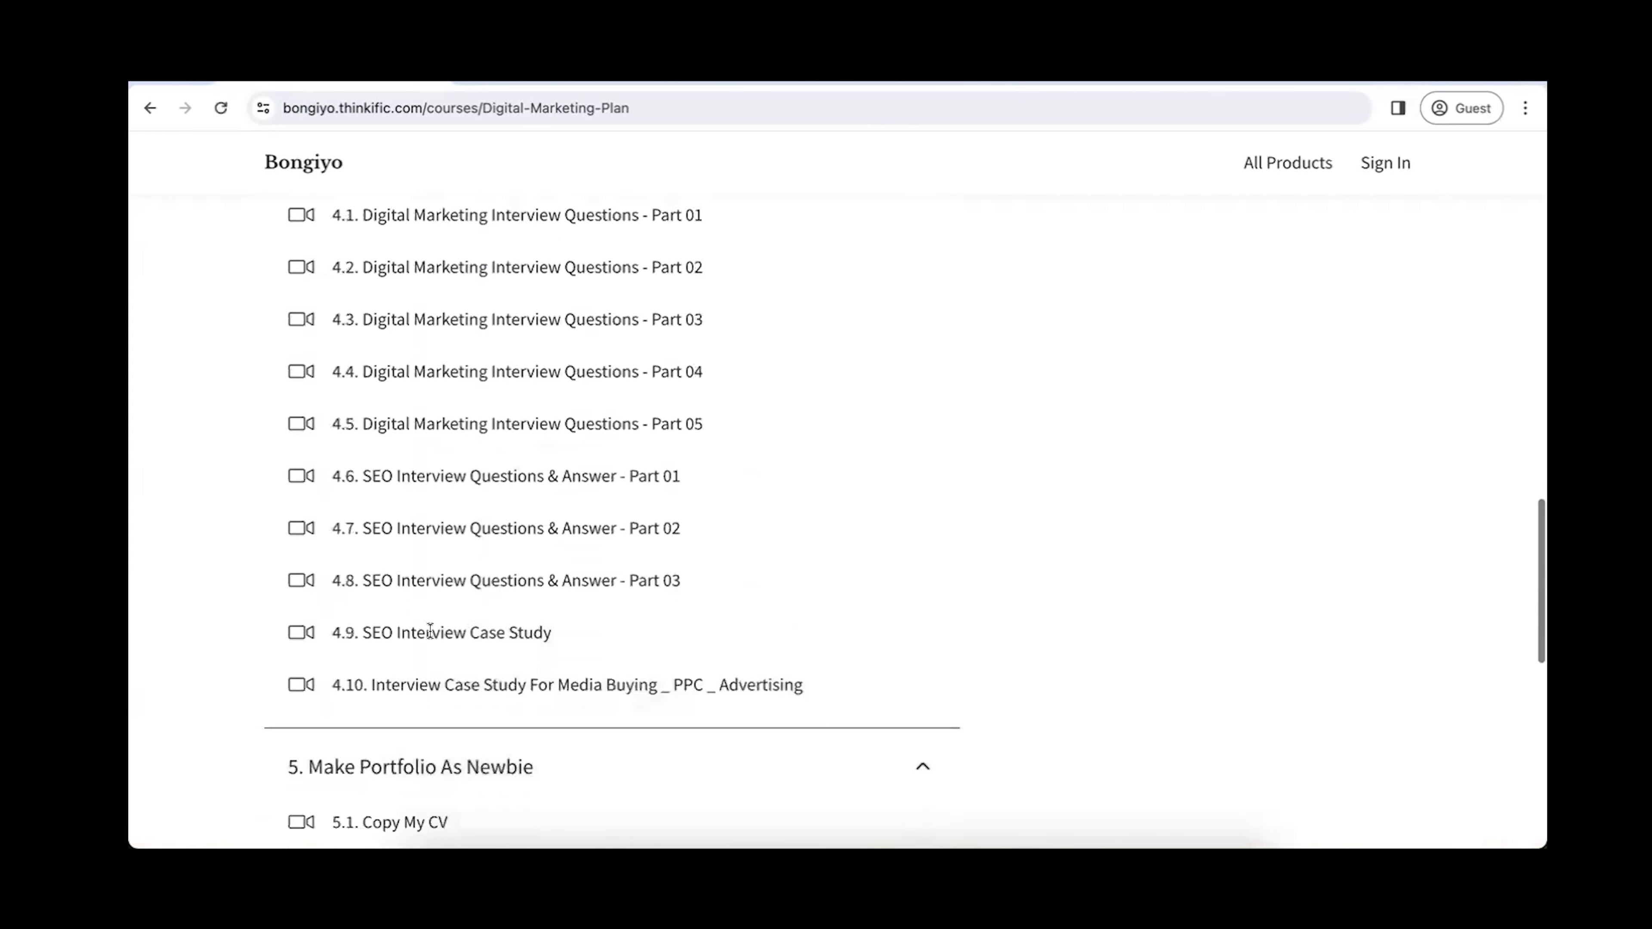
scroll(449, 630, up, 8)
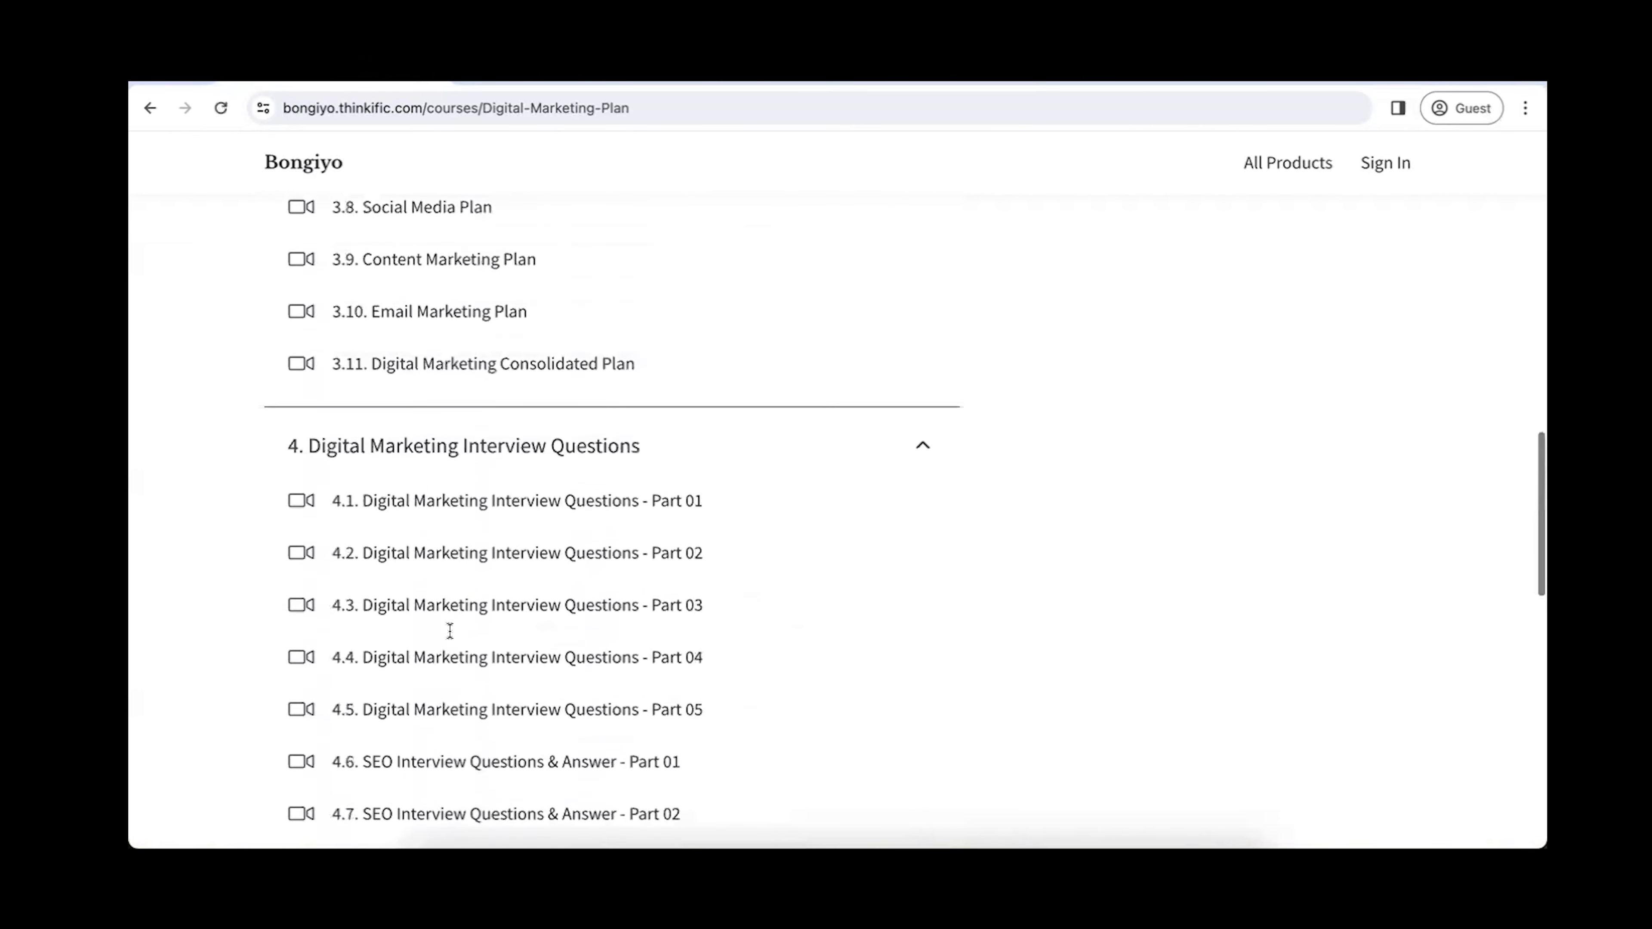
scroll(449, 629, up, 1)
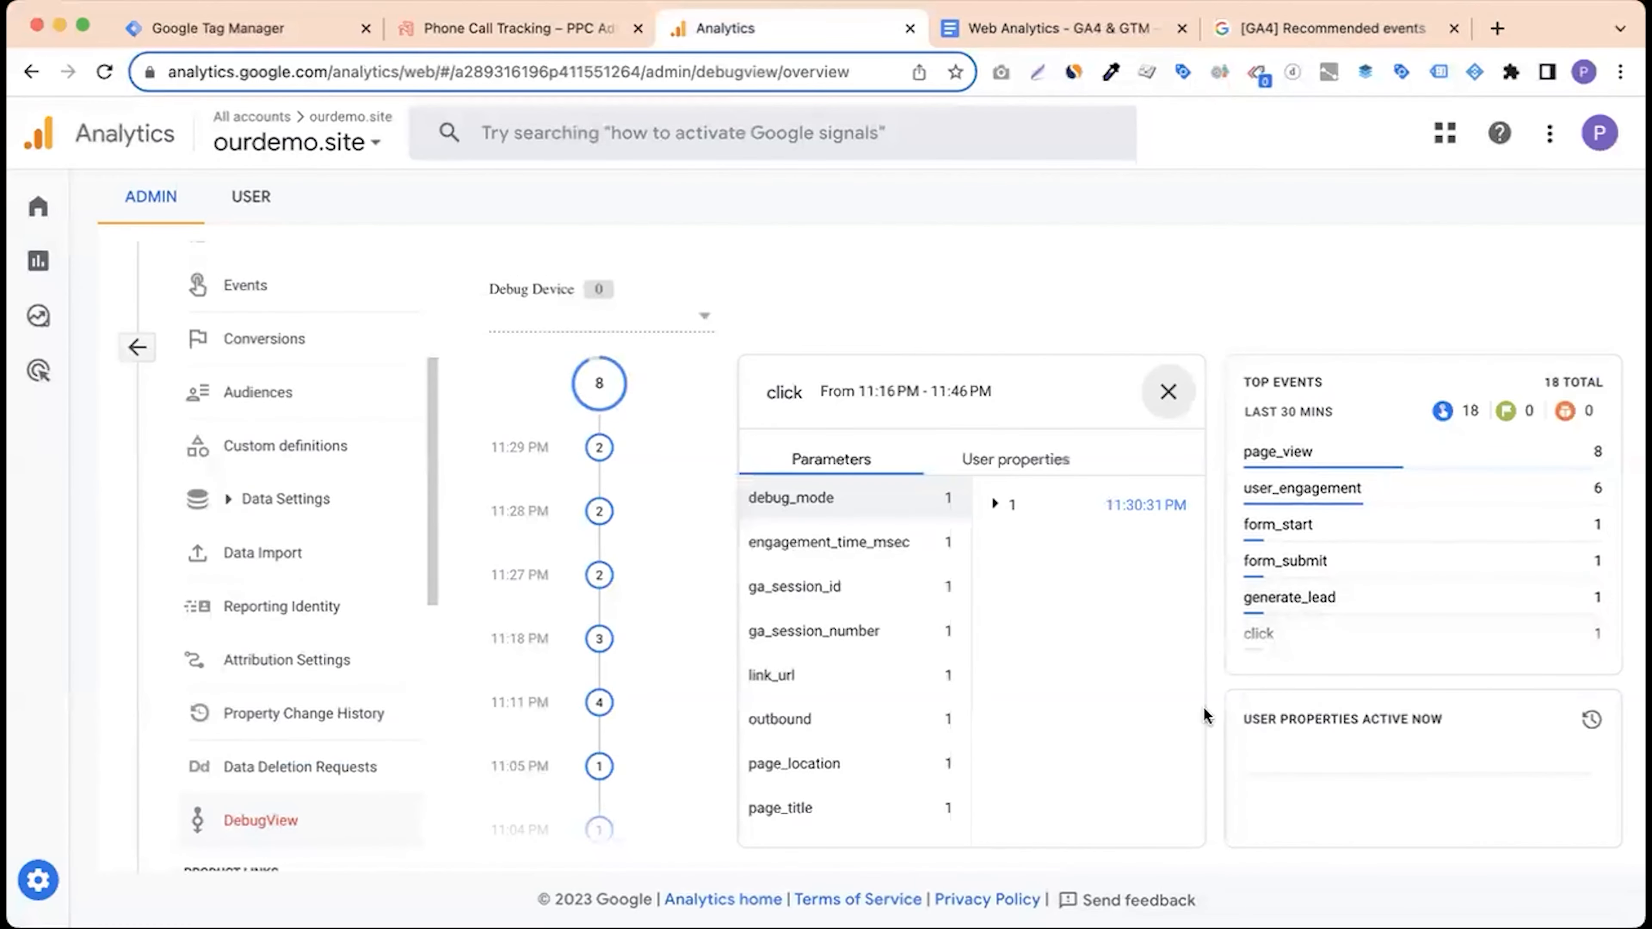
Step: Inspect the link_url parameter of the click event in Google Analytics DebugView and close the event details
click(871, 687)
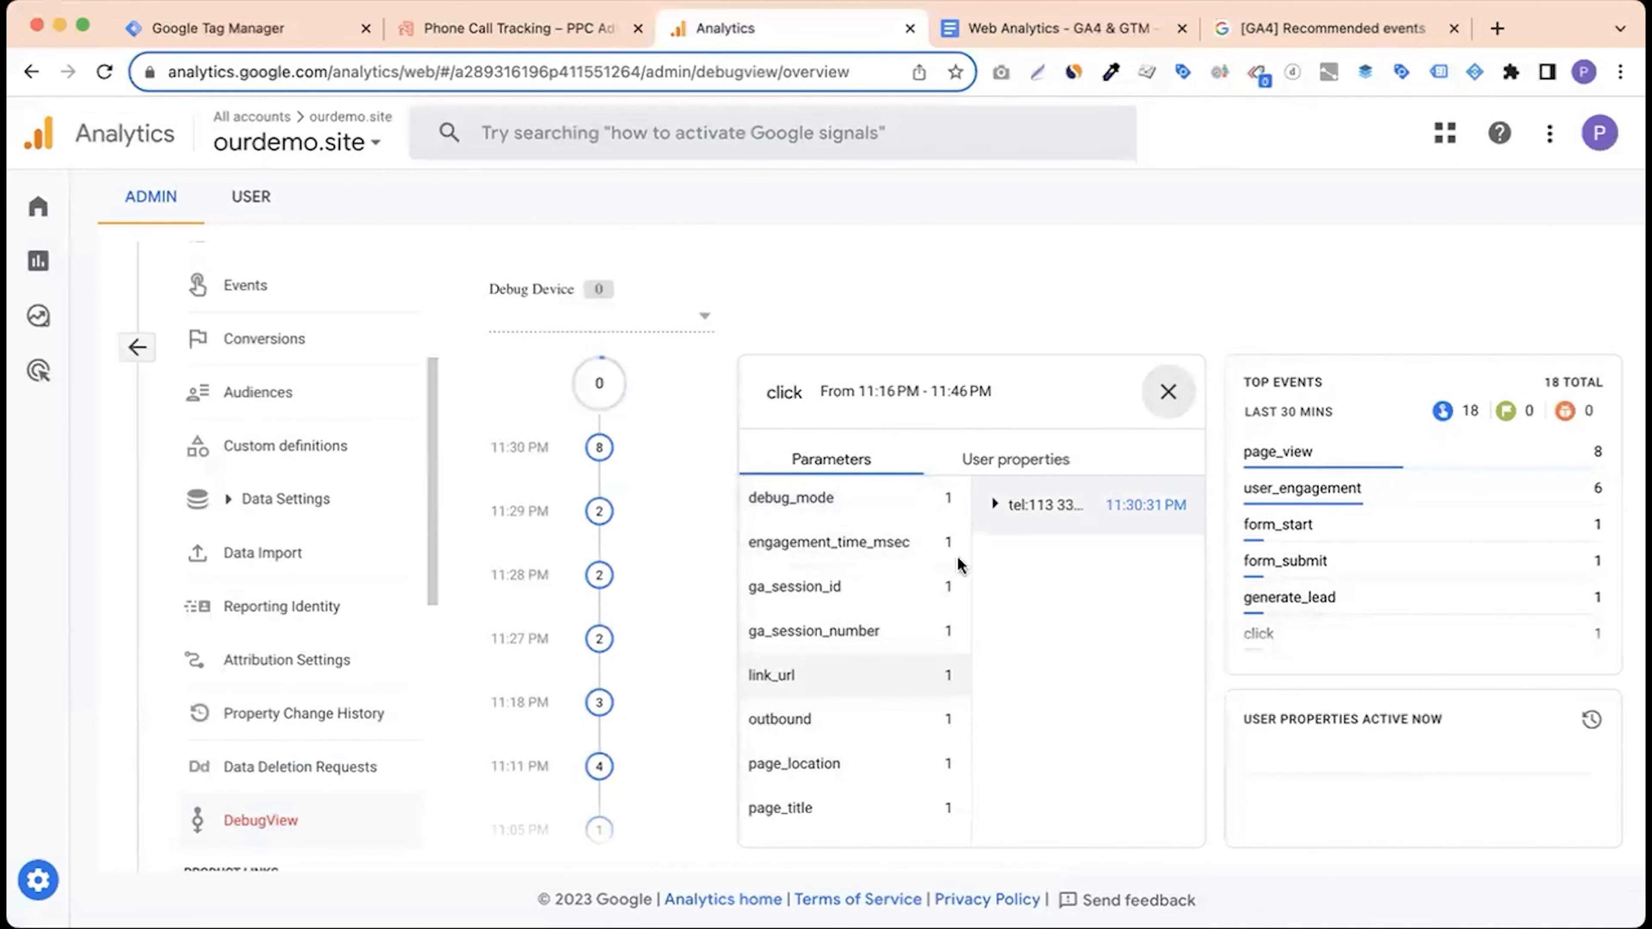
click(1168, 391)
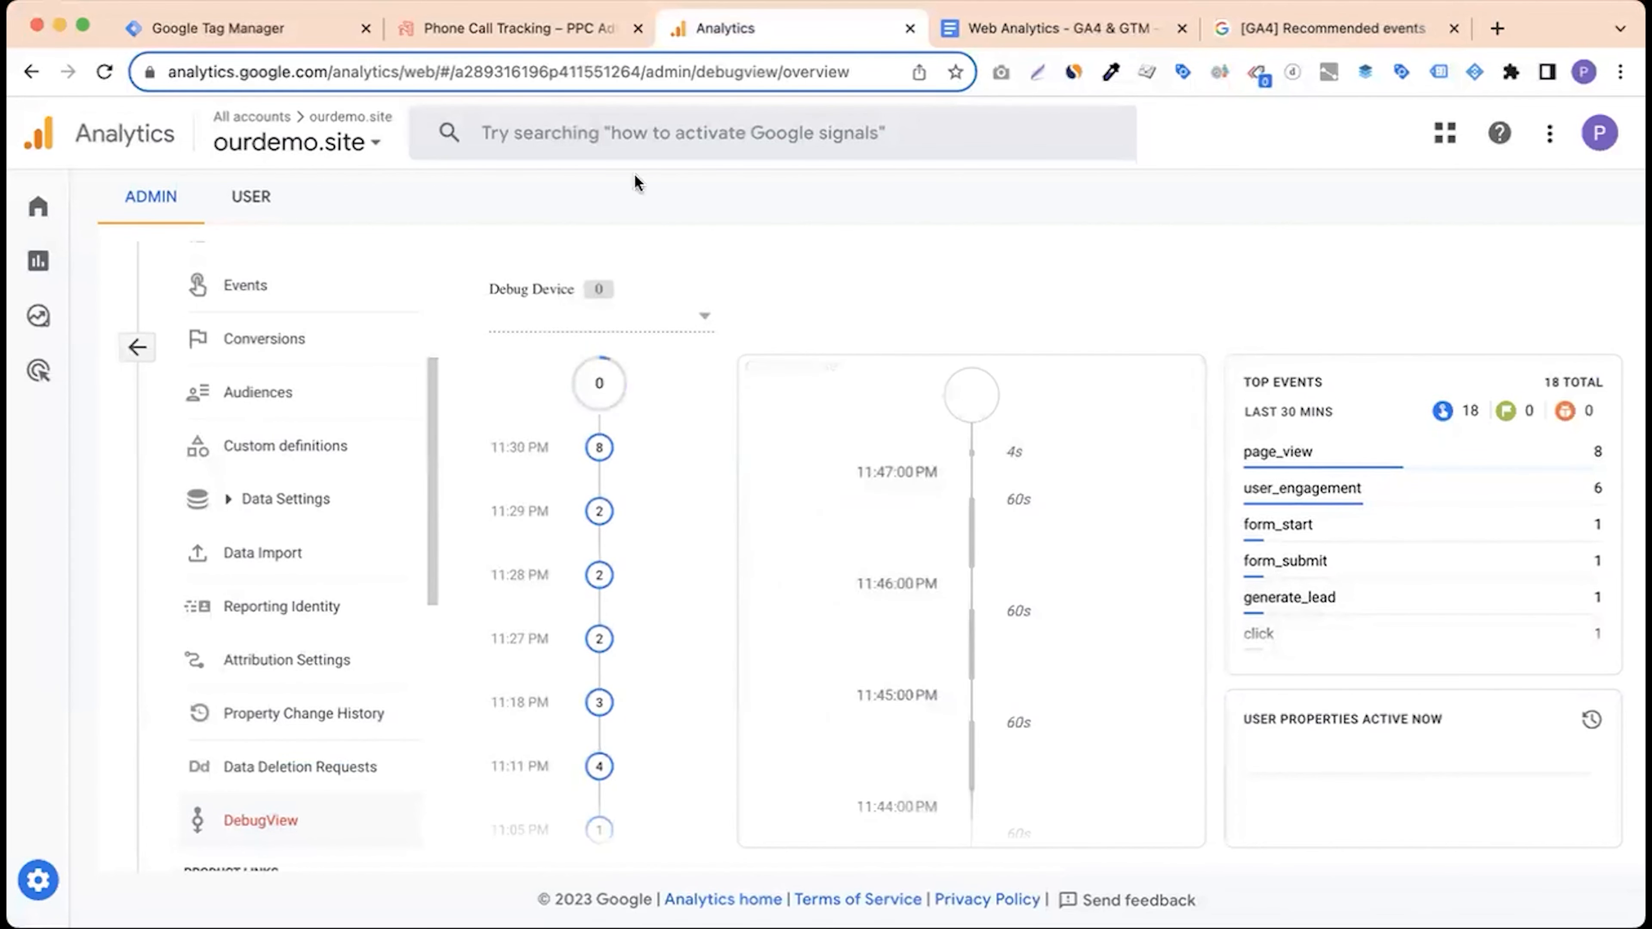
Step: Switch to Google Tag Manager and create a new tag of type Google Analytics: GA4 Event
click(291, 39)
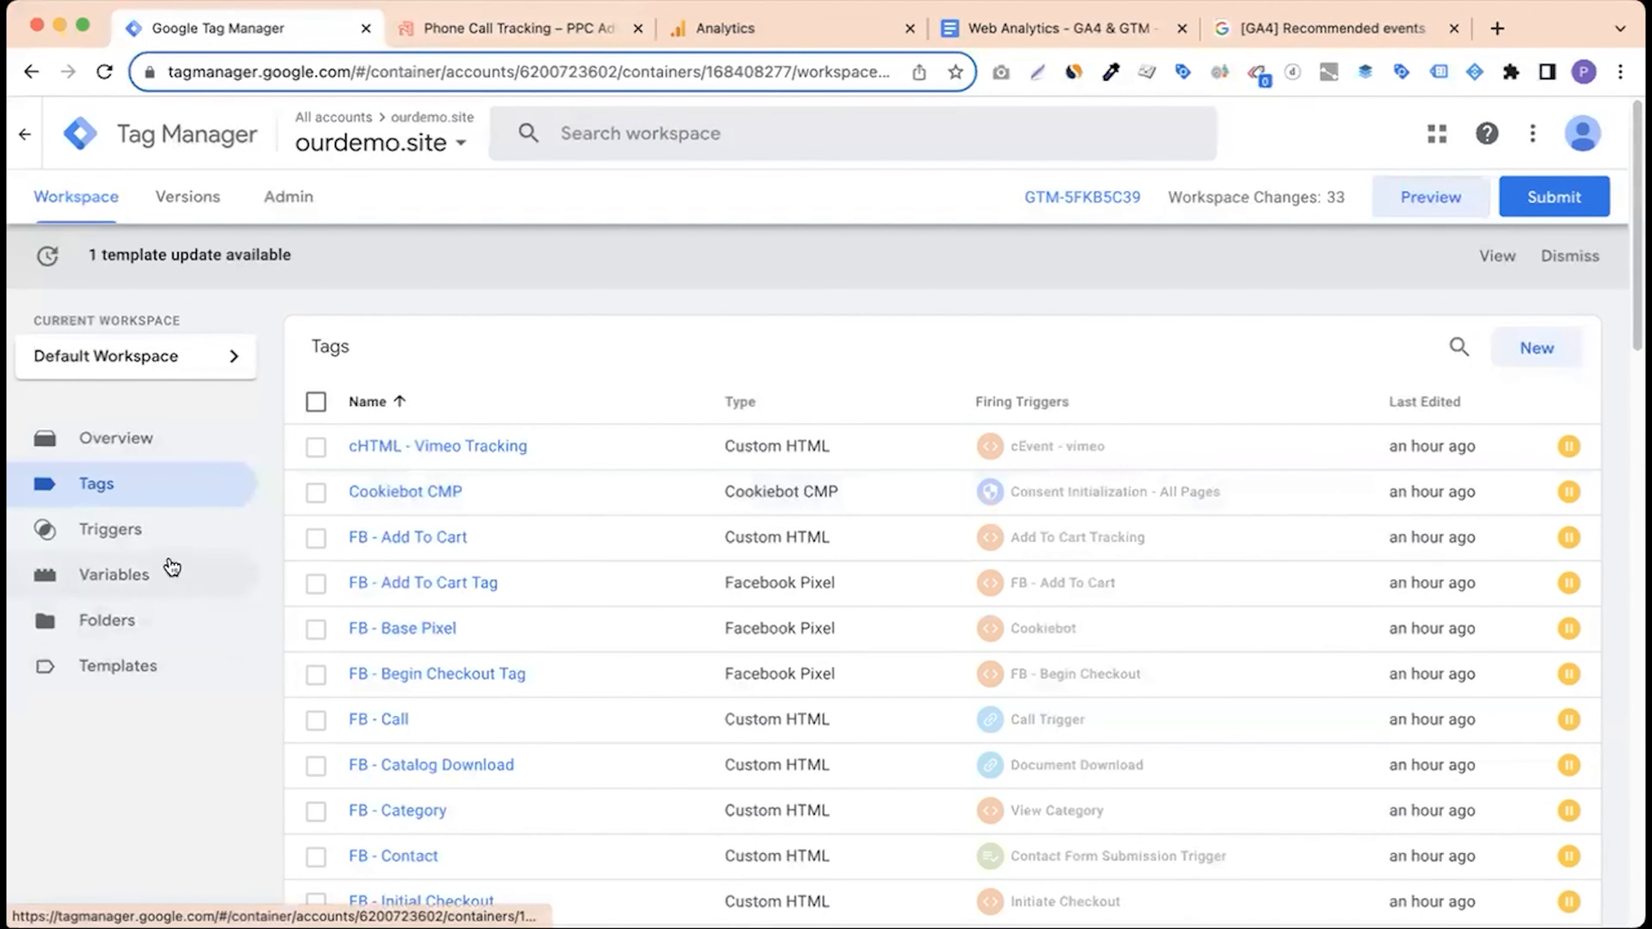
click(1564, 350)
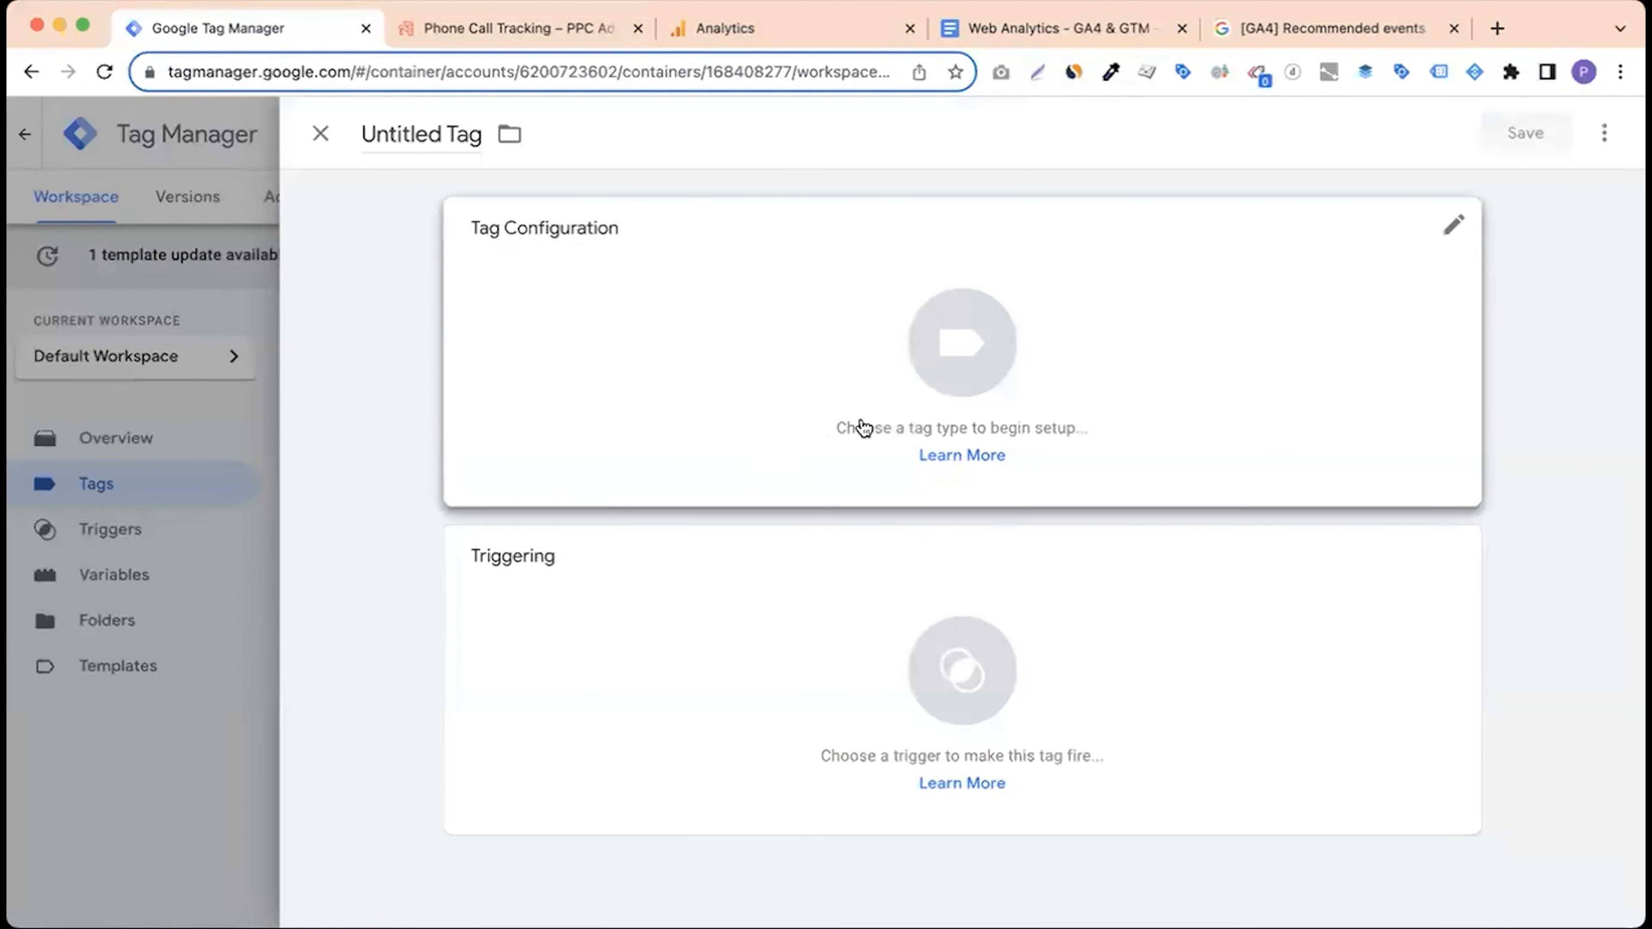
click(893, 369)
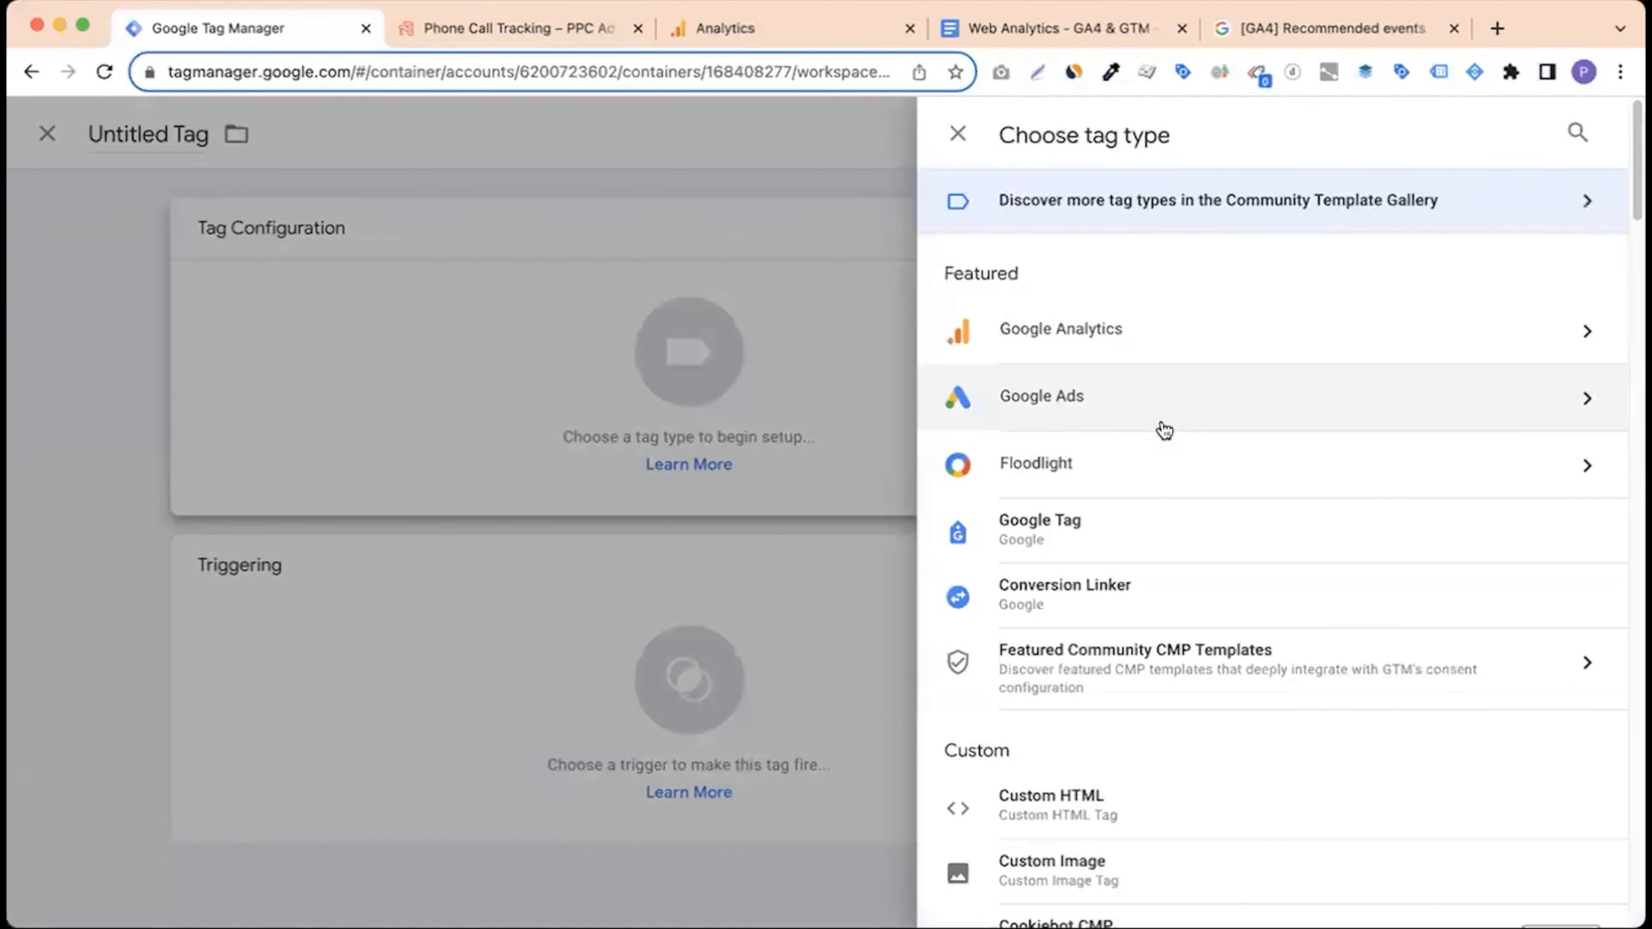
click(1126, 350)
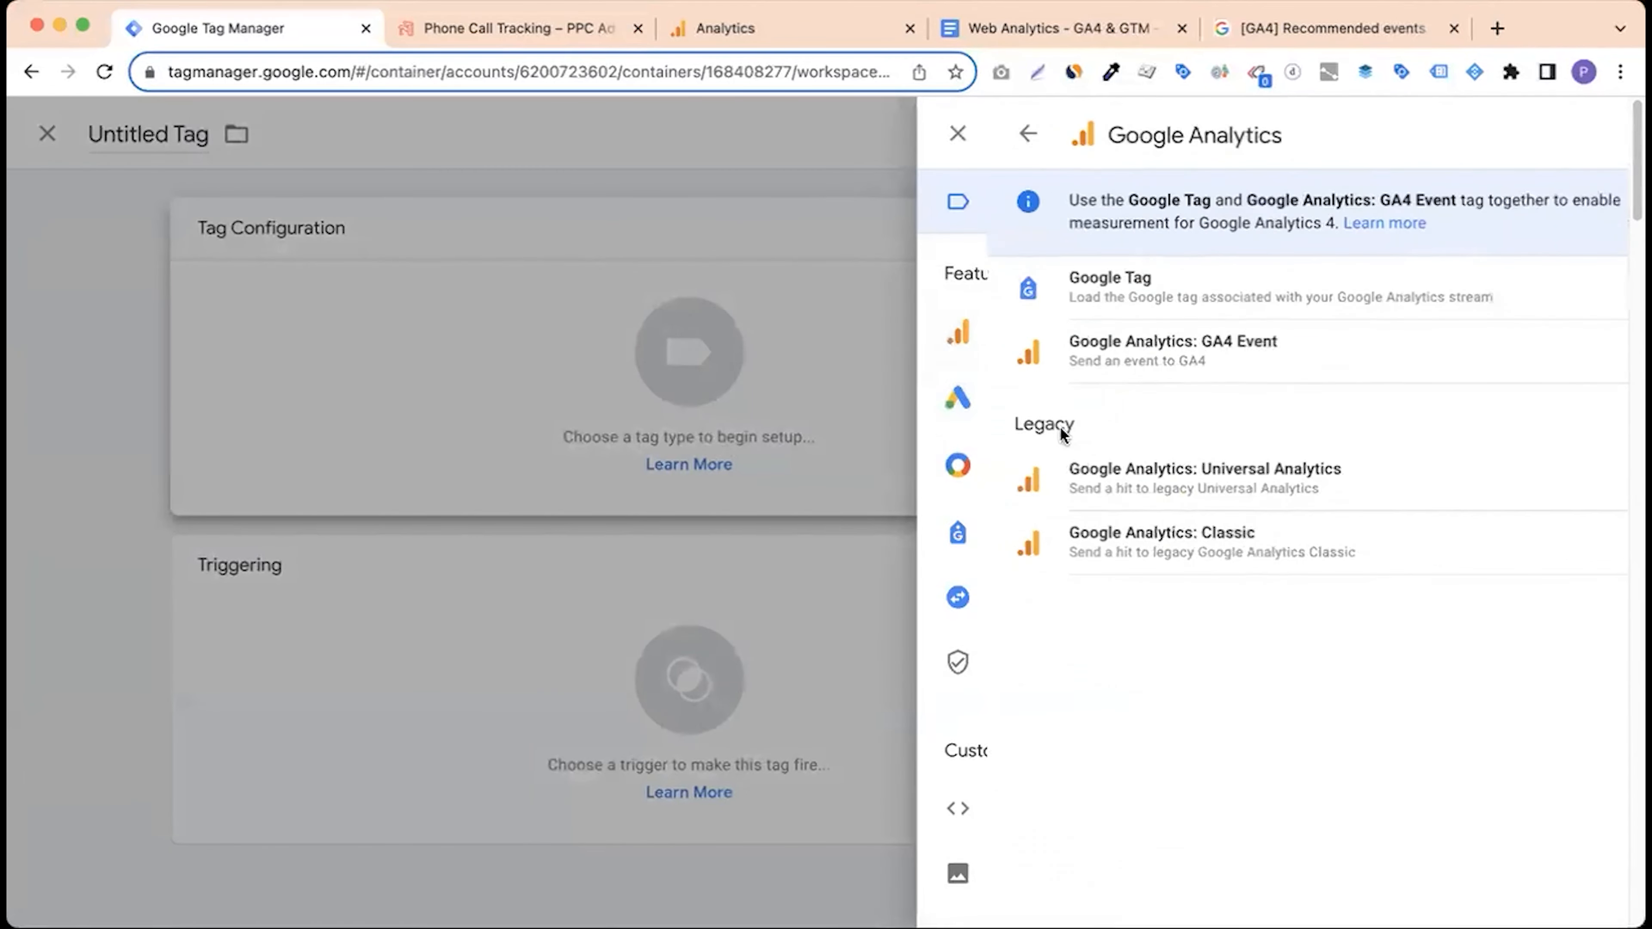
click(1121, 368)
Step: Set the tag's Measurement ID to the {{Google Tag}} variable
click(544, 472)
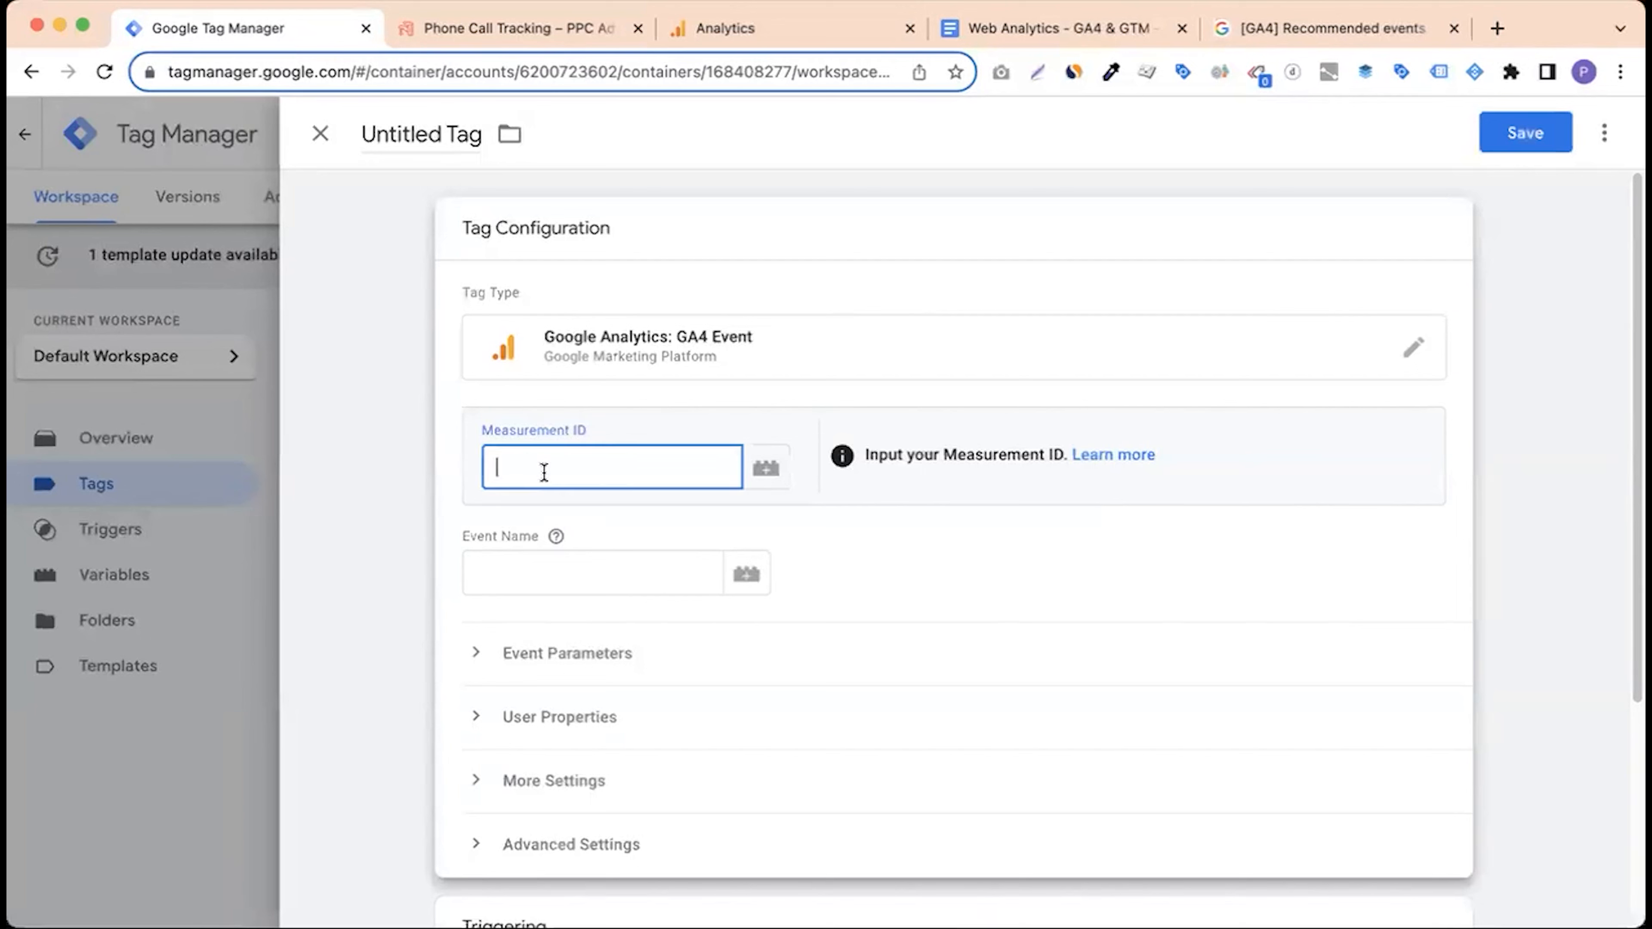
text({{Go)
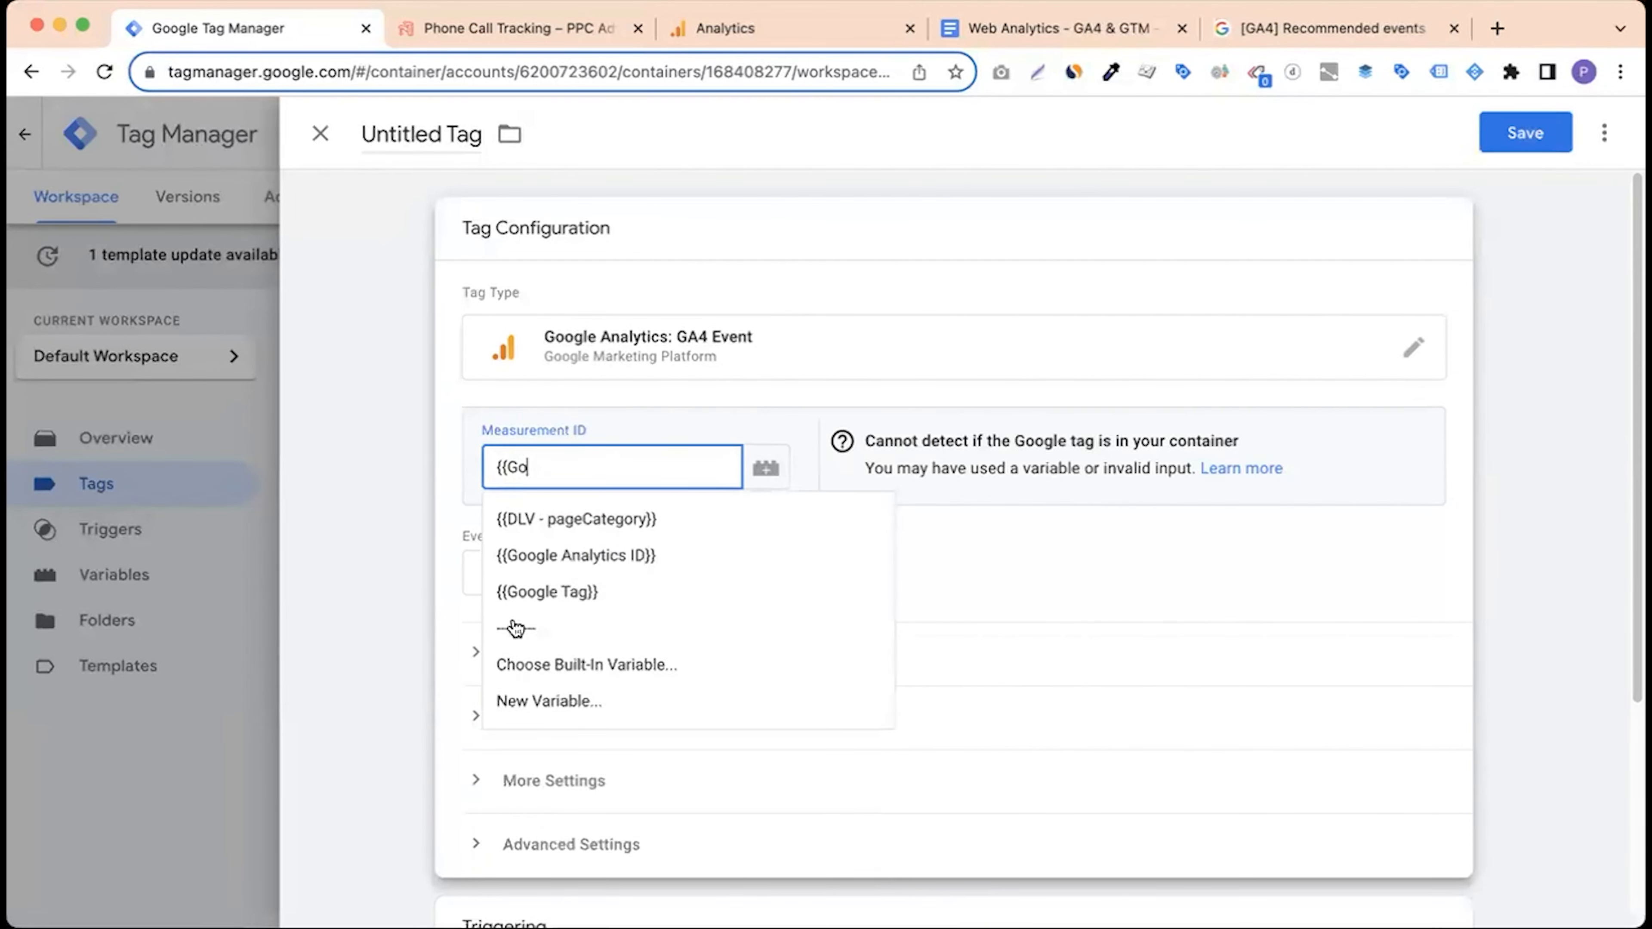
click(548, 589)
Step: Switch to the Analytics Help page and check the GA4 recommended events tables for a suitable event name
click(512, 580)
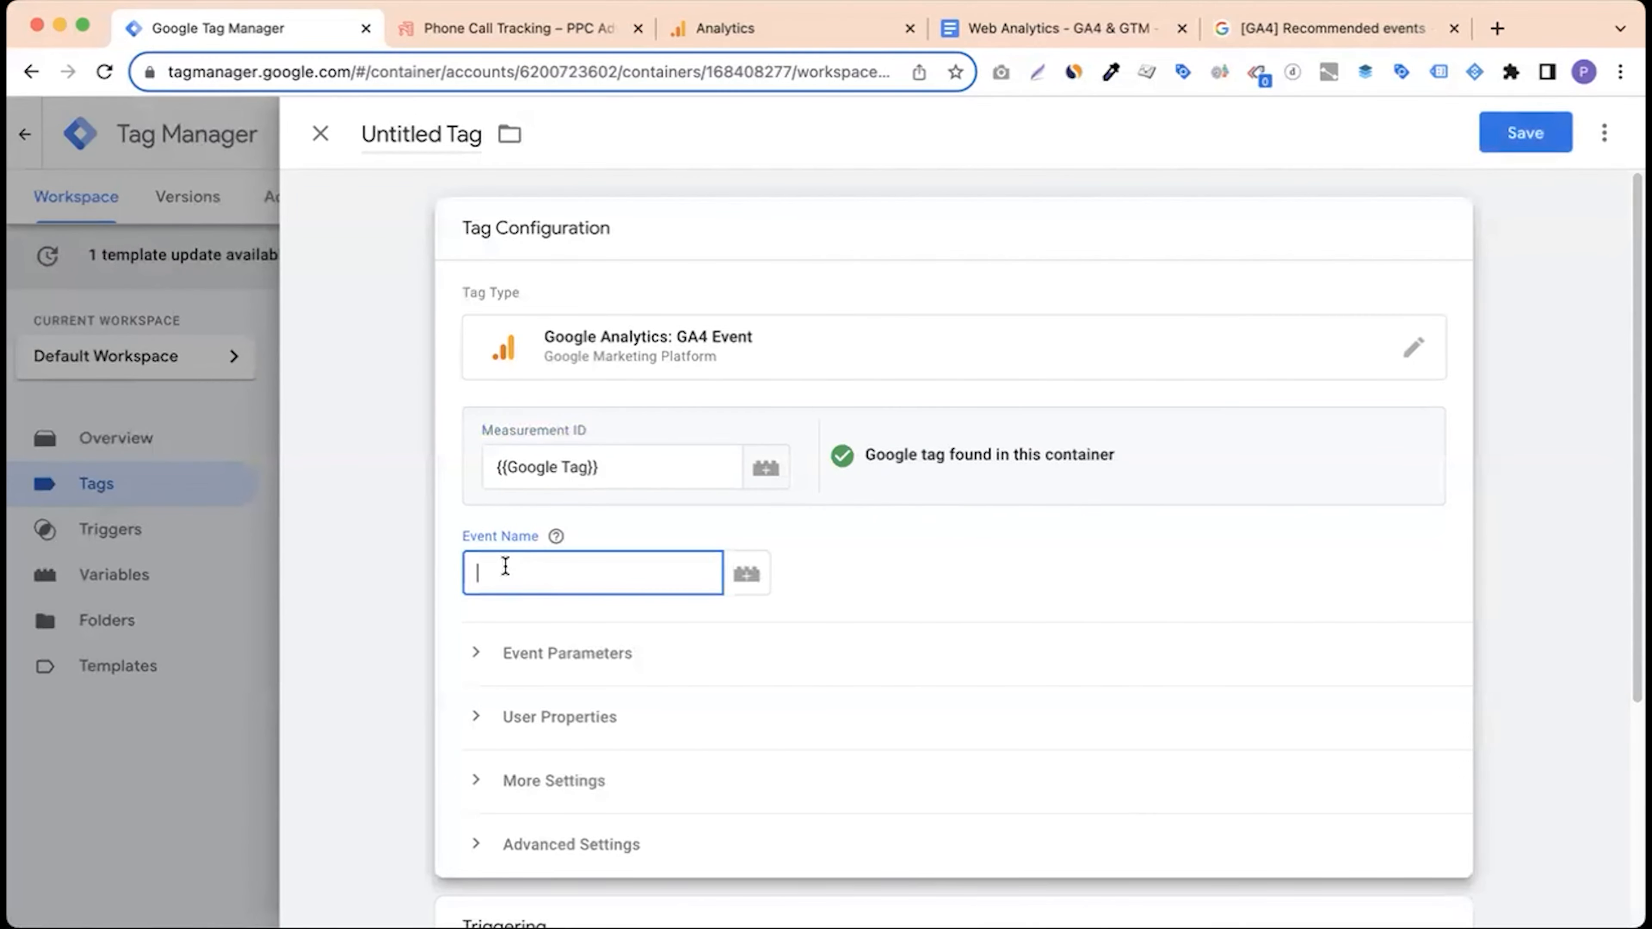
click(1291, 40)
scroll(706, 558, down, 10)
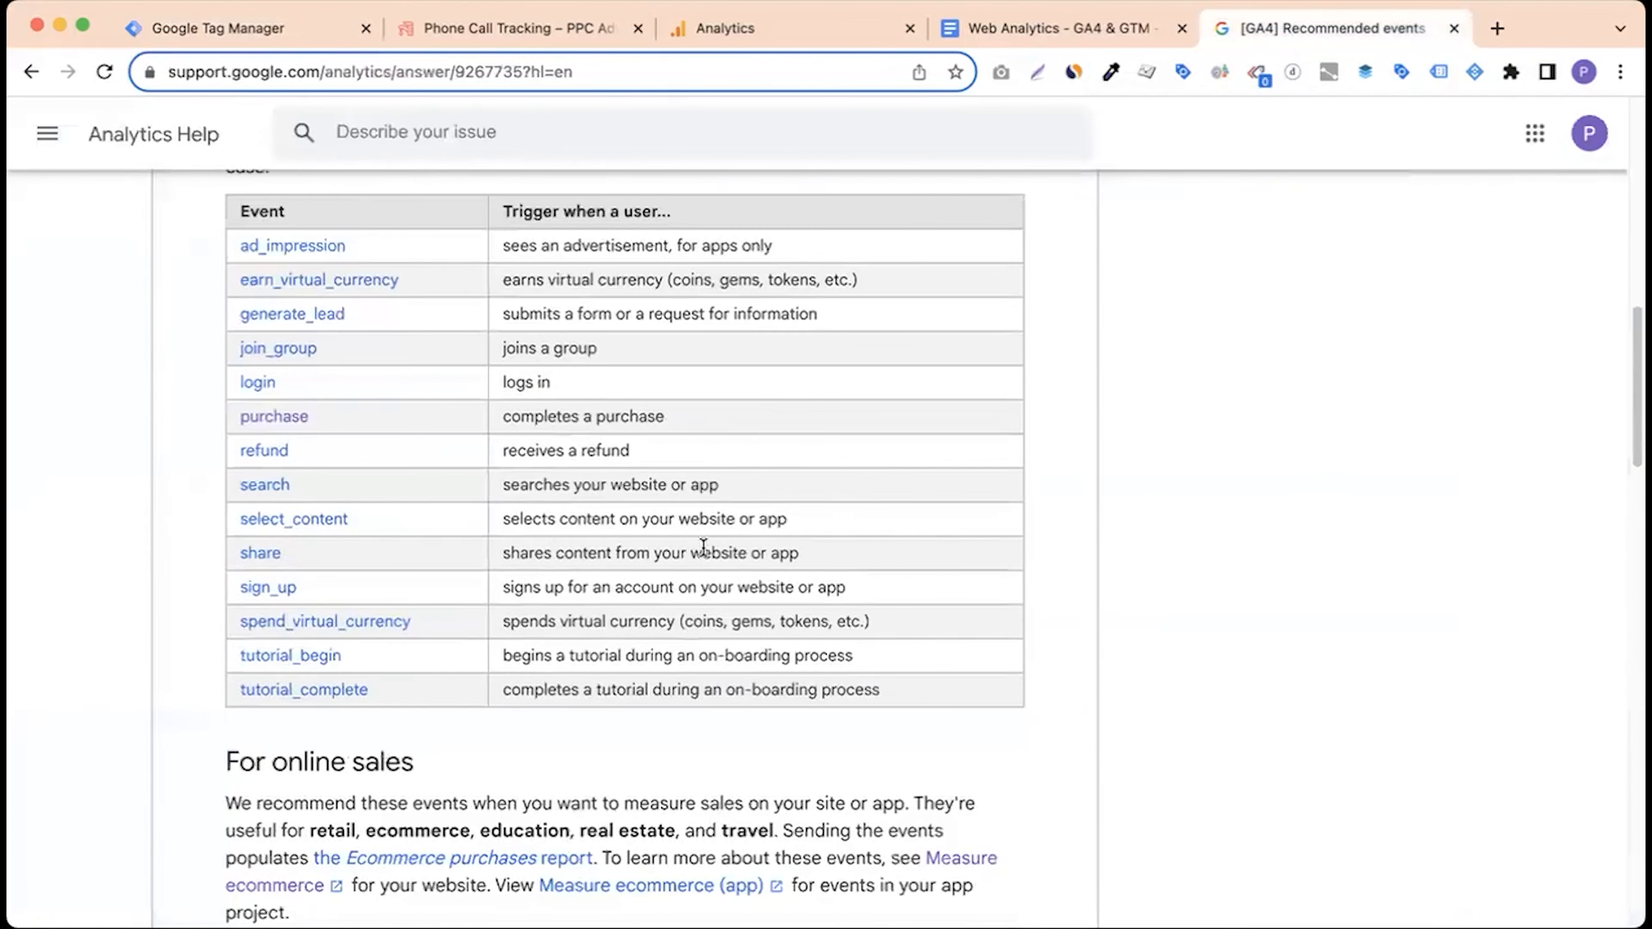
scroll(704, 549, down, 6)
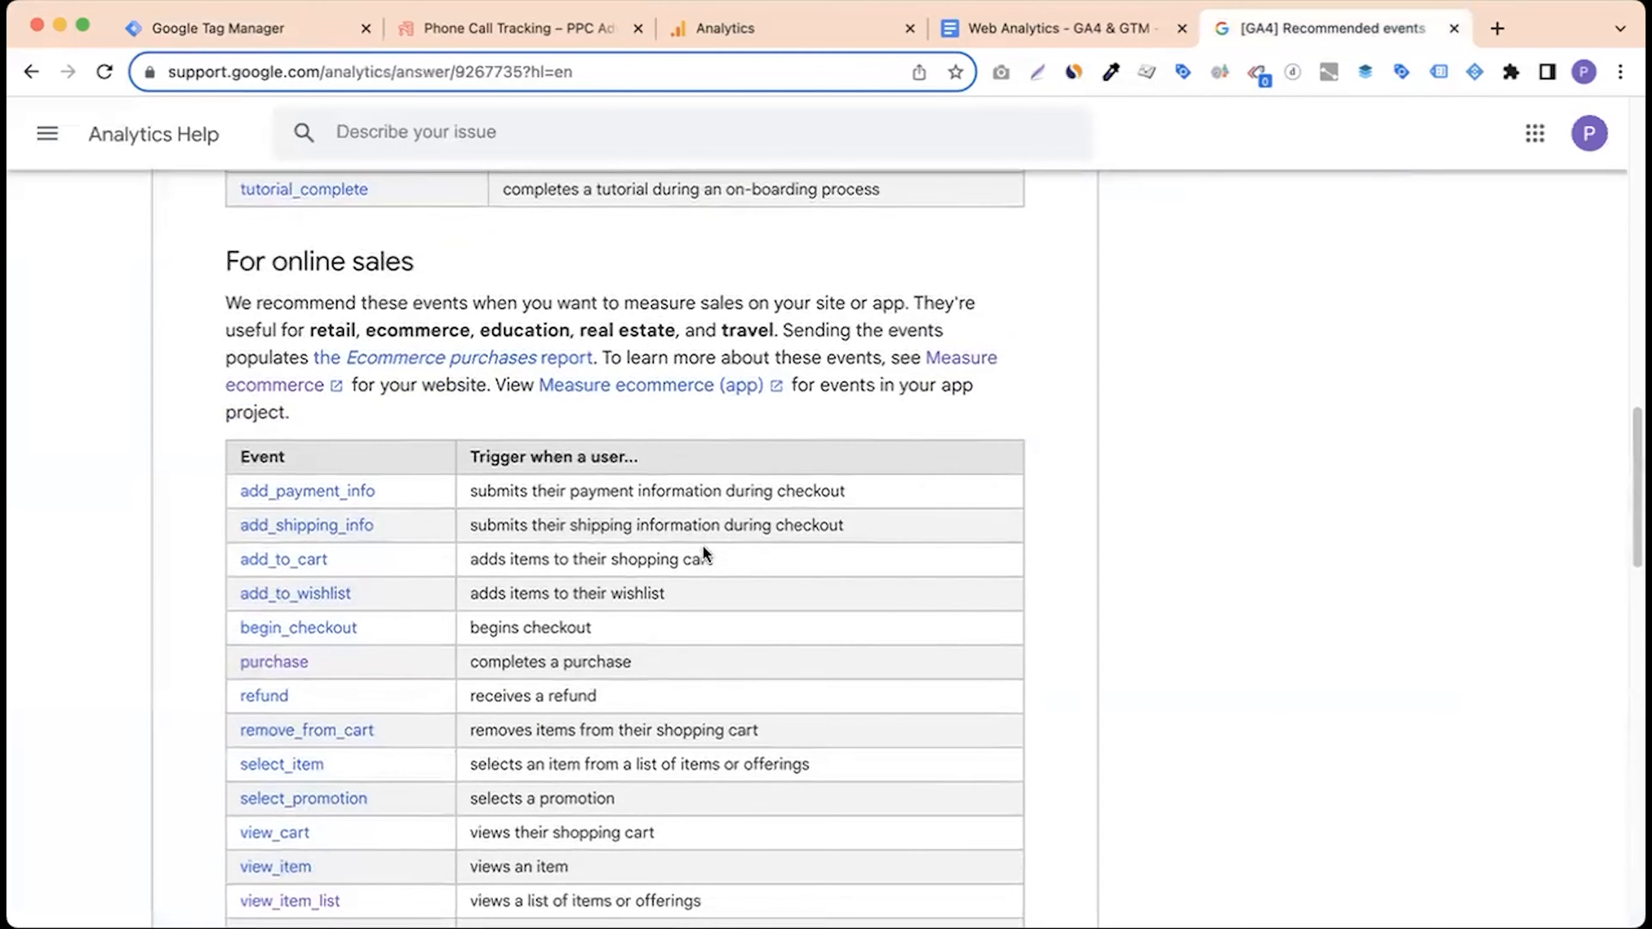
scroll(703, 552, down, 5)
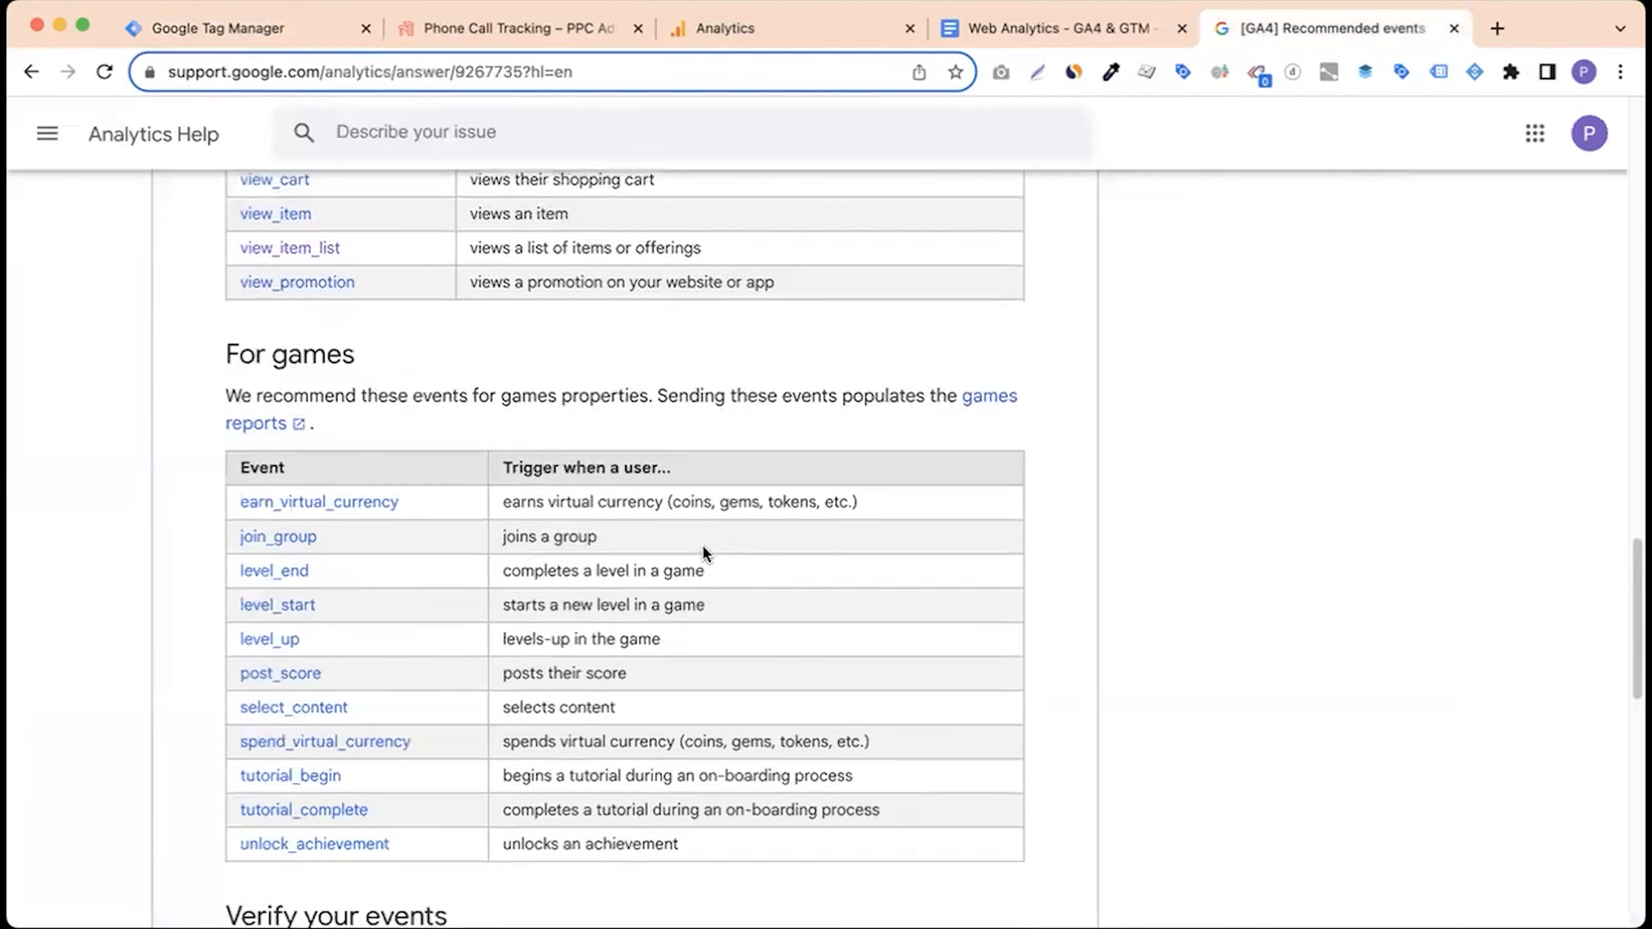
scroll(704, 552, down, 2)
scroll(704, 552, down, 7)
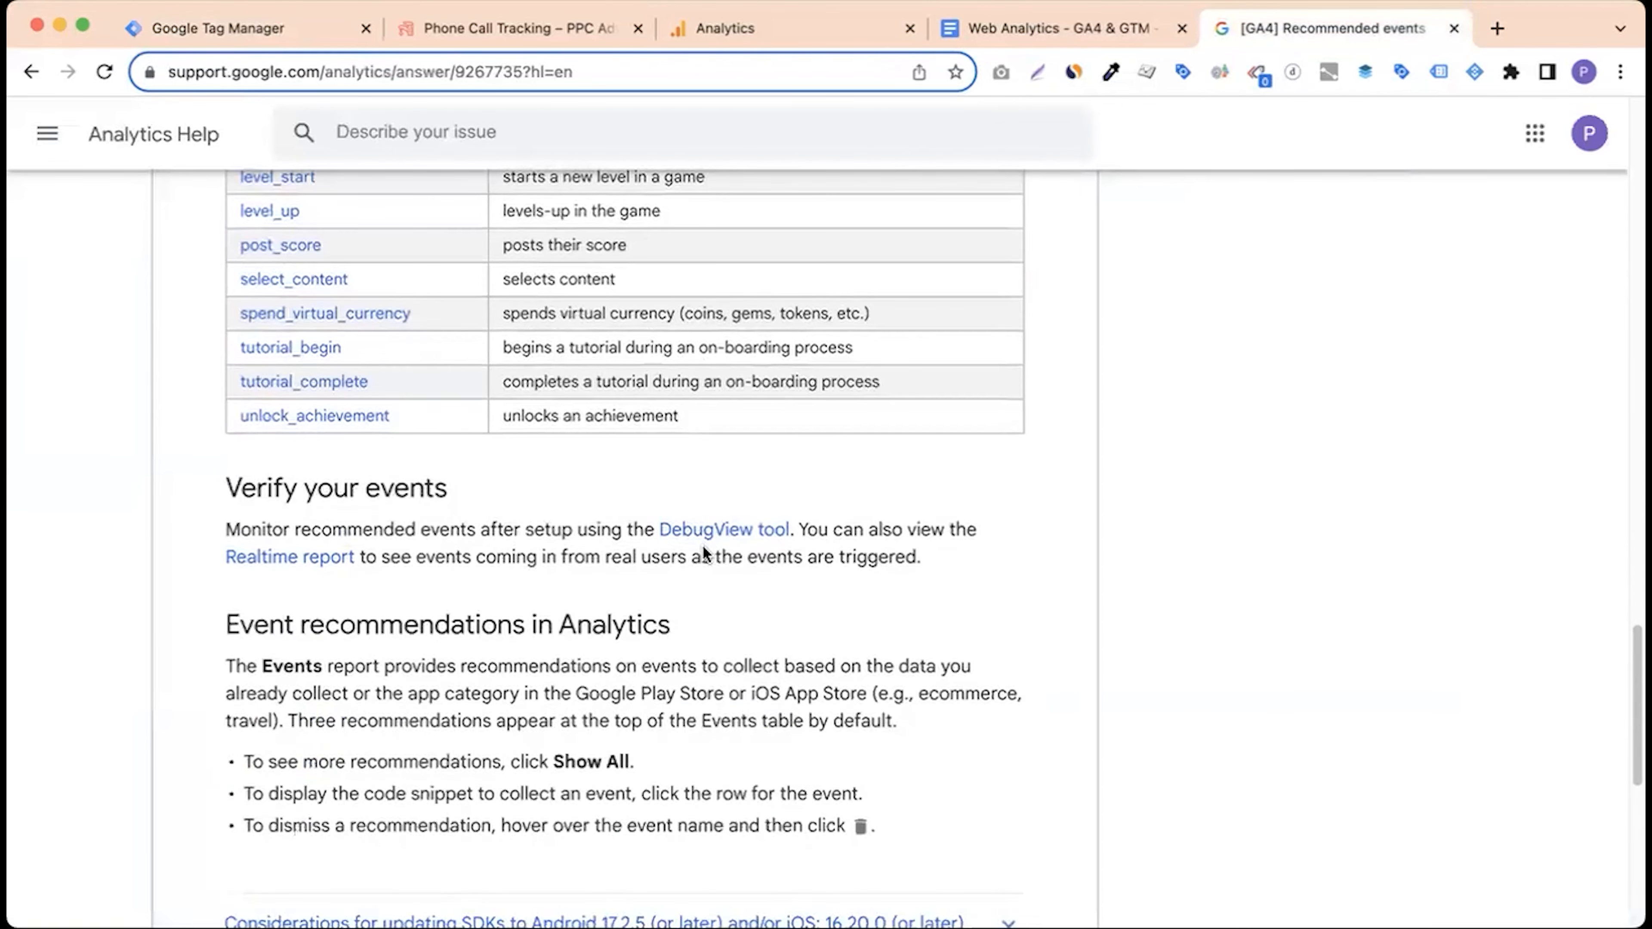
Step: Return to Google Tag Manager and name the tag's event phone_number_clicked
click(296, 29)
click(510, 579)
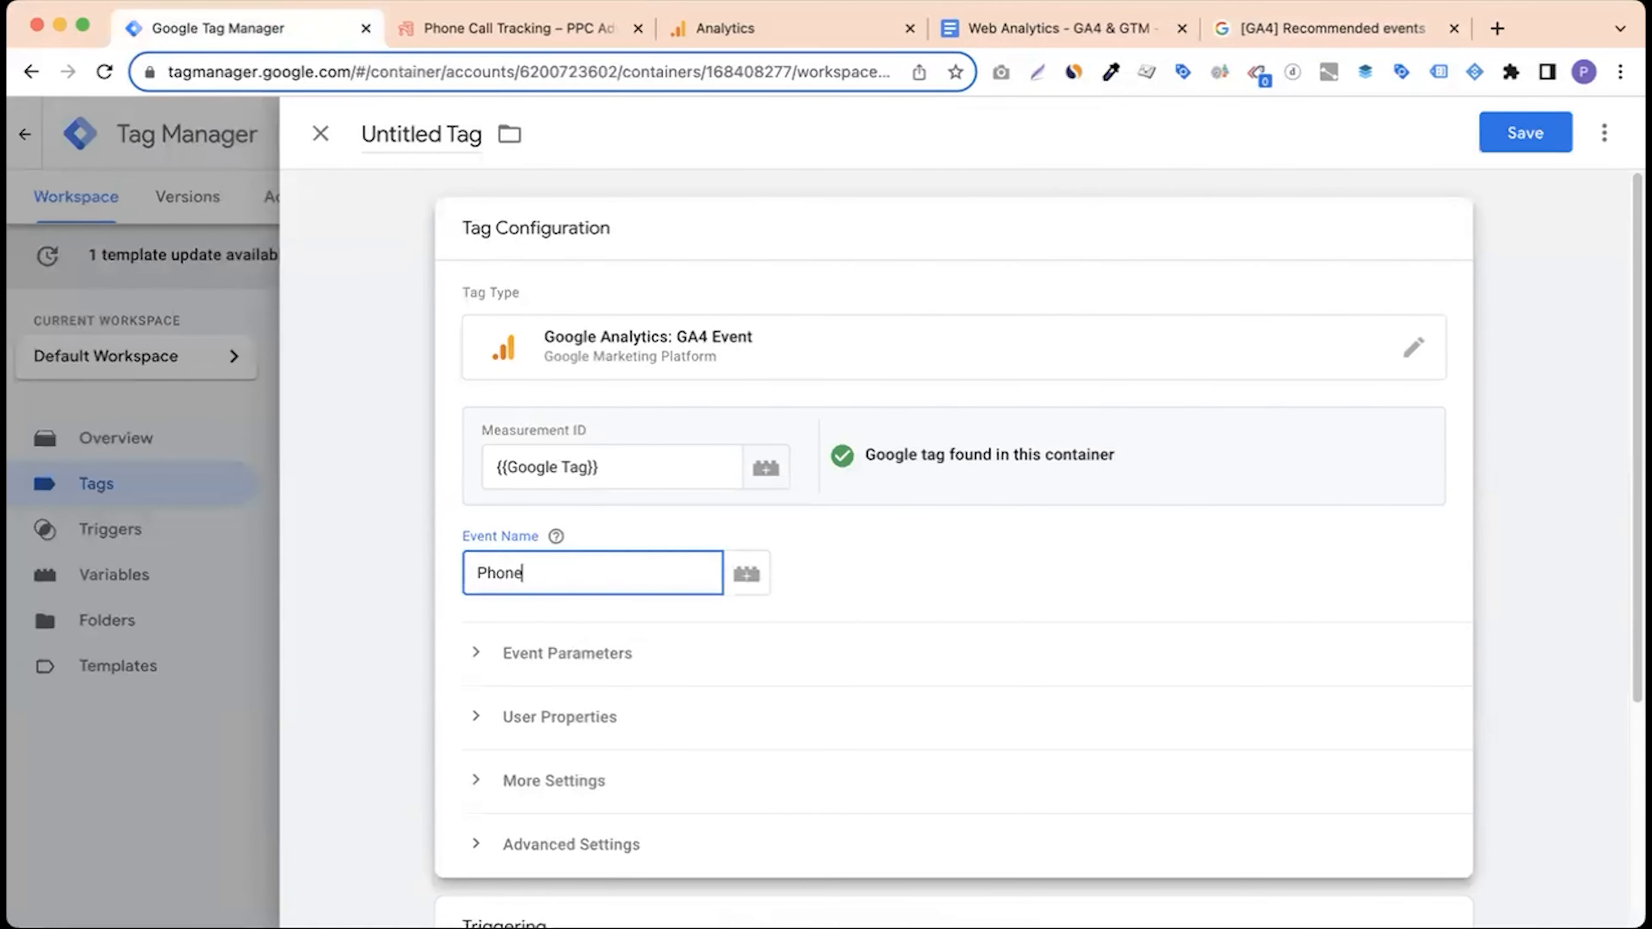
key(BackSpace)
key(BackSpace)
key(BackSpace)
key(BackSpace)
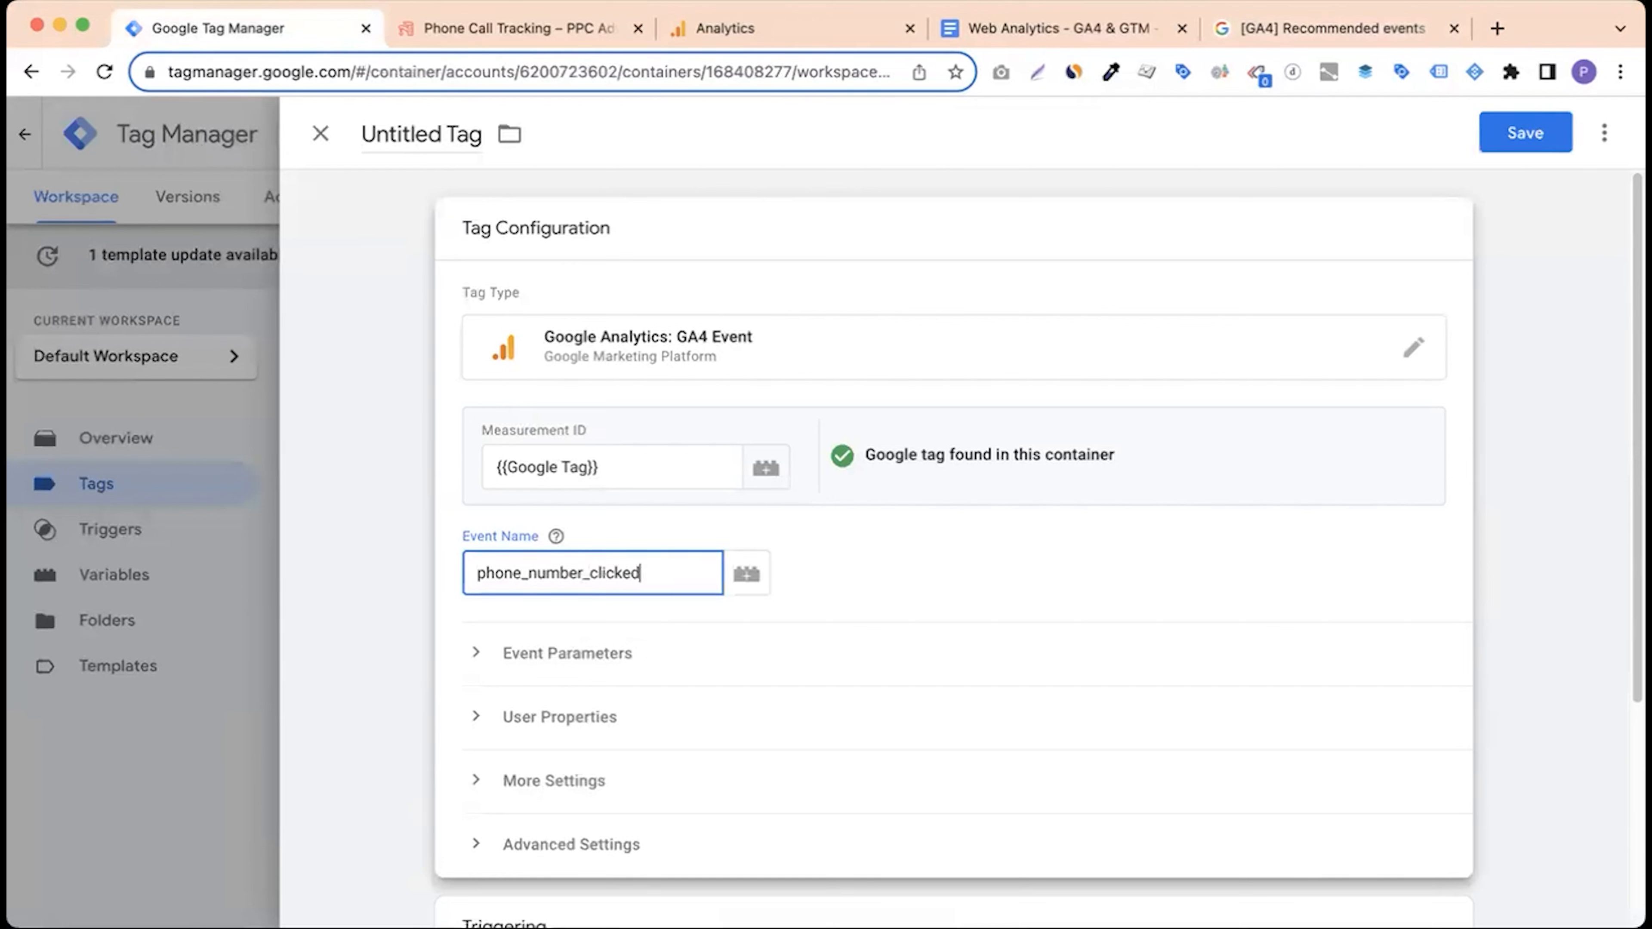
Step: Add an event parameter named phone_number with the variable {{Click Text}} as its value
click(538, 674)
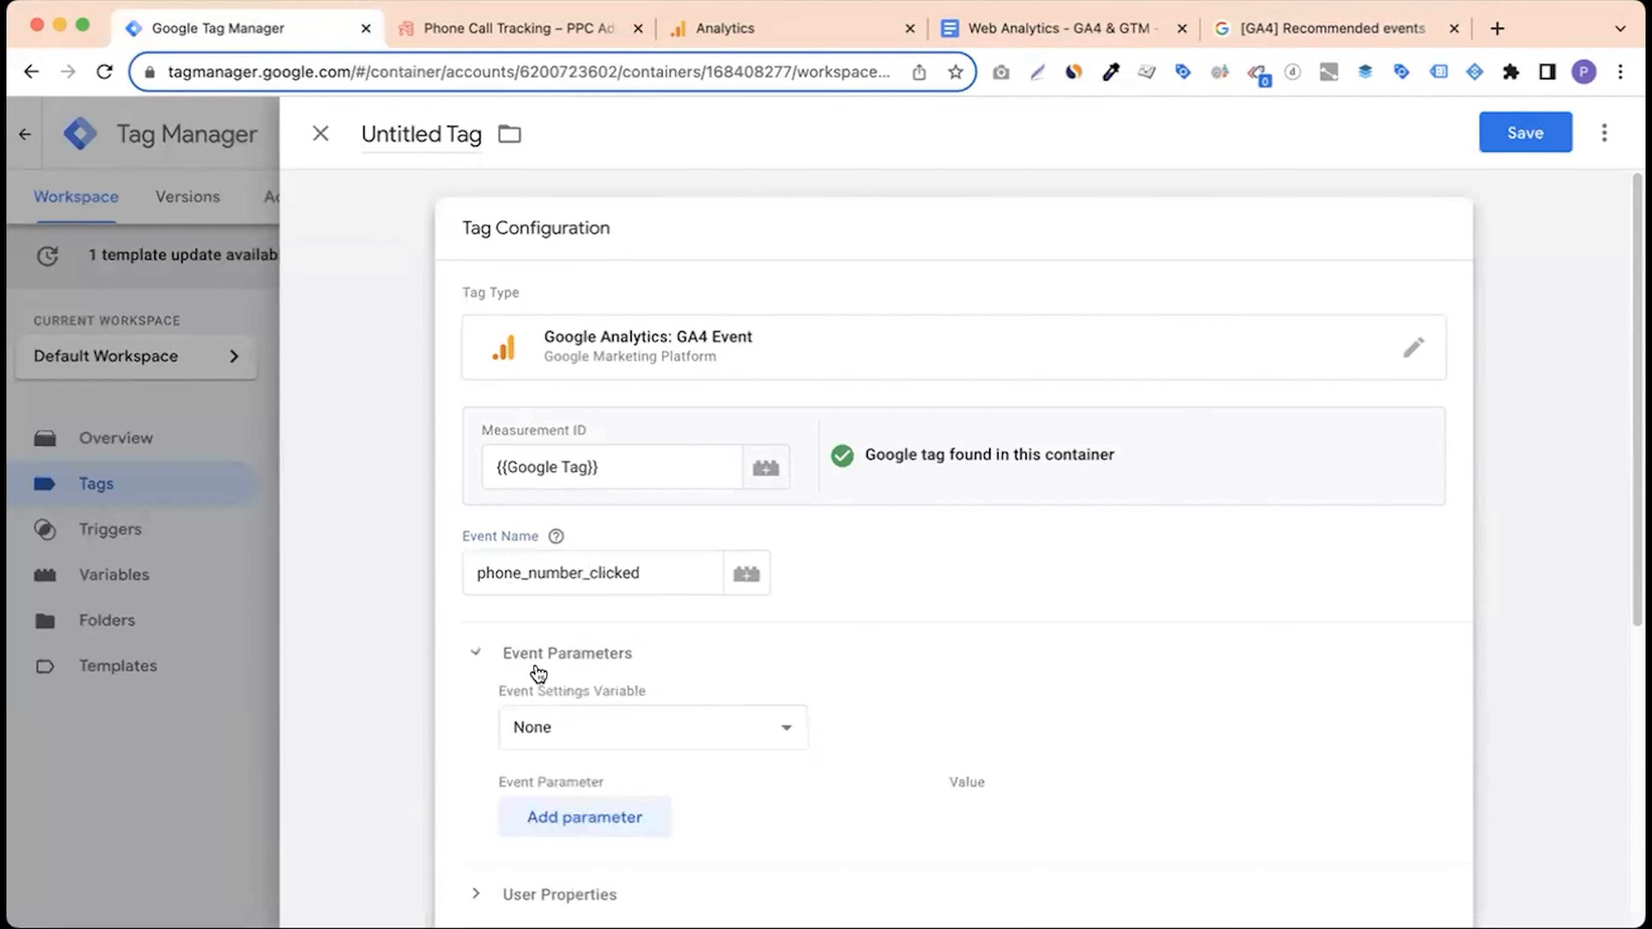
click(564, 821)
scroll(566, 807, down, 2)
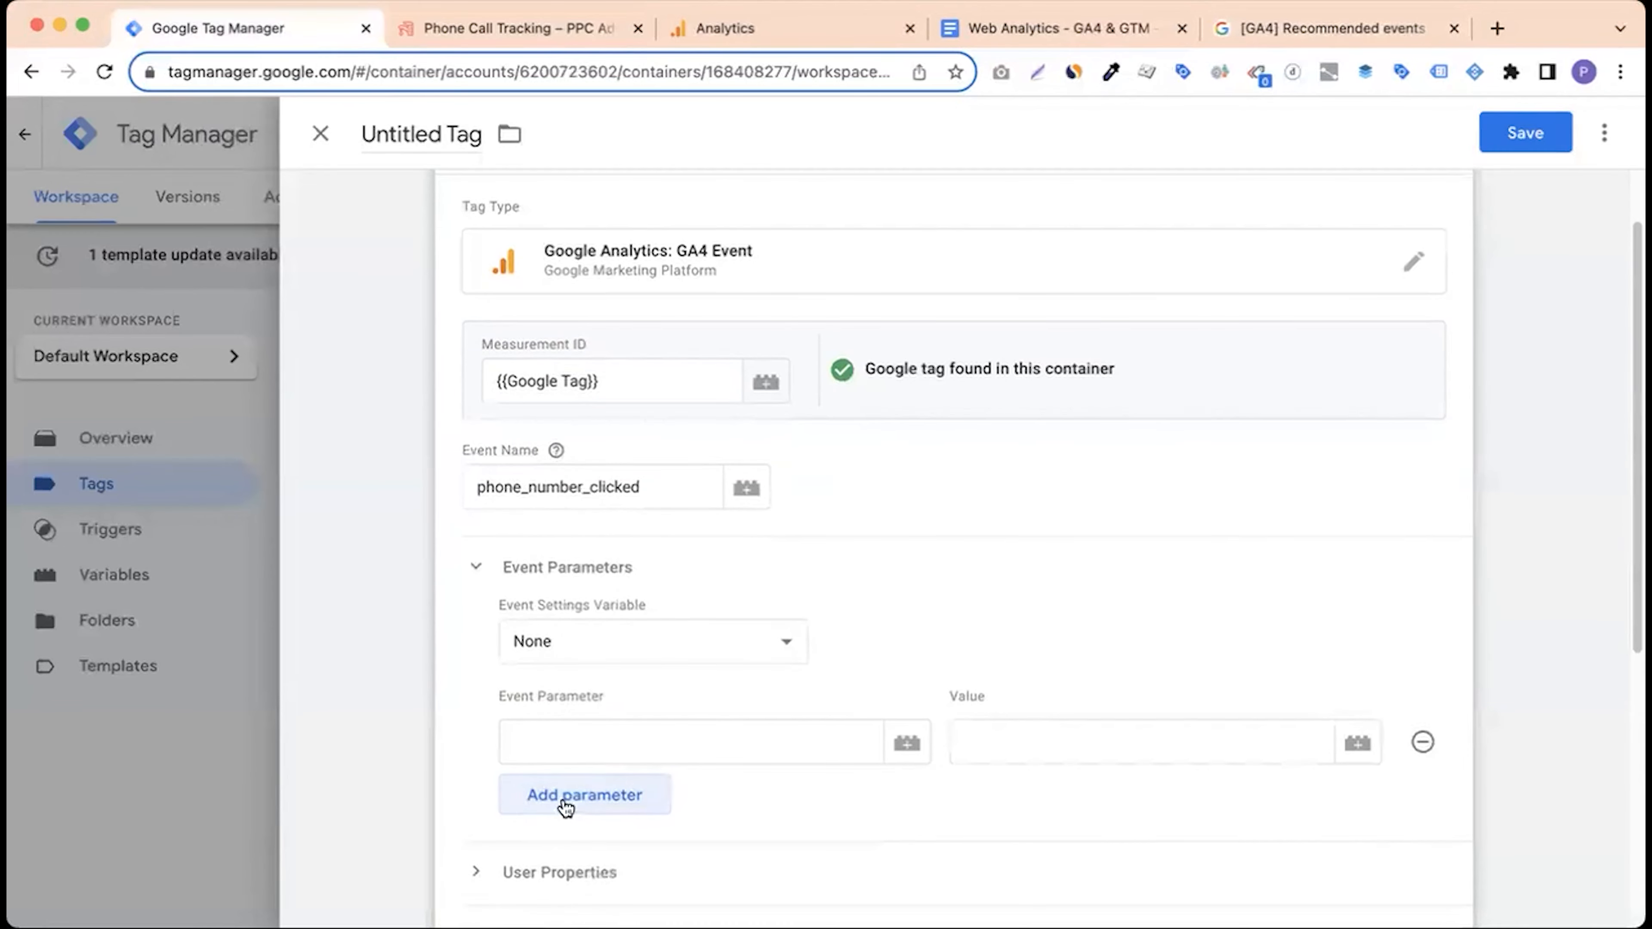
click(551, 743)
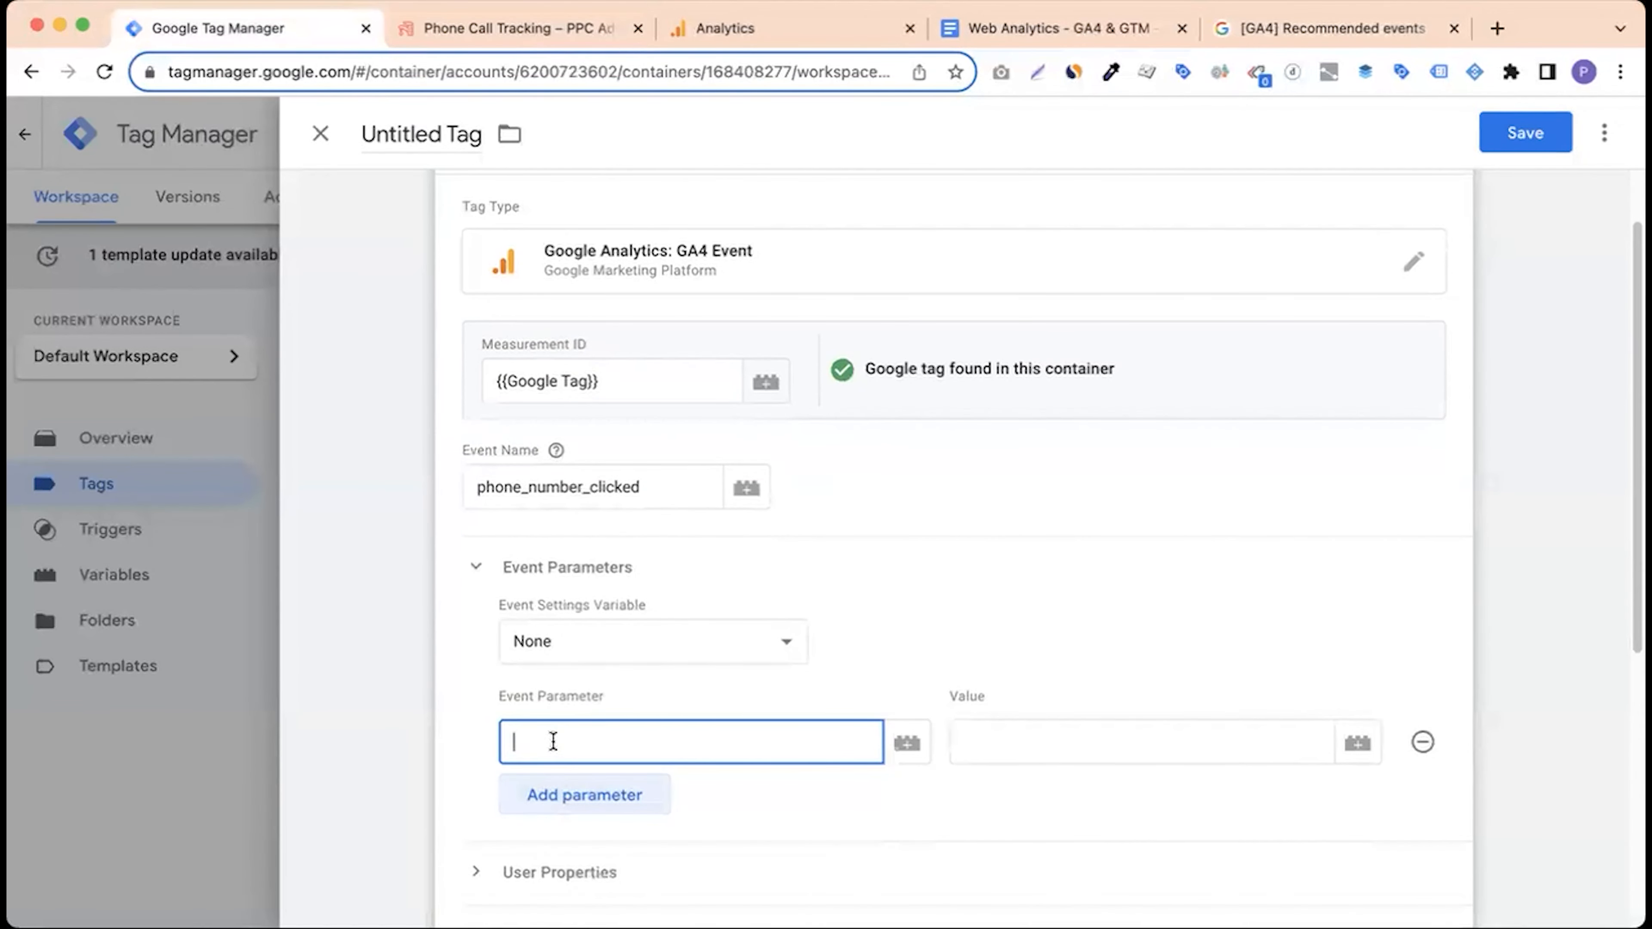
text(phone_number)
click(993, 753)
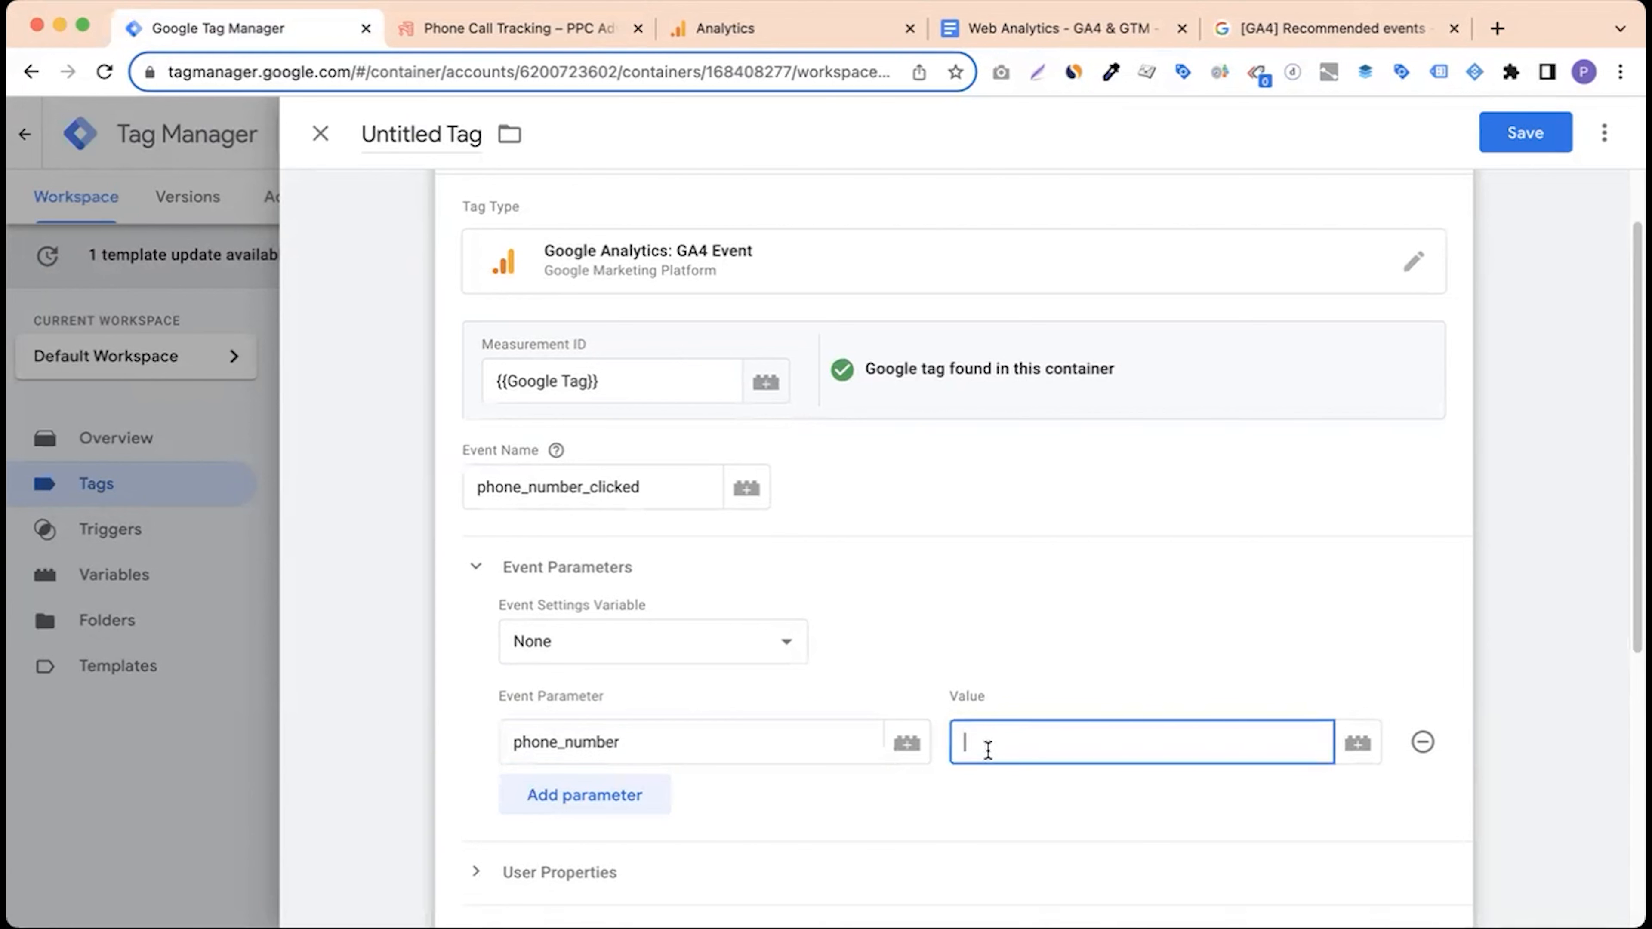
text({{)
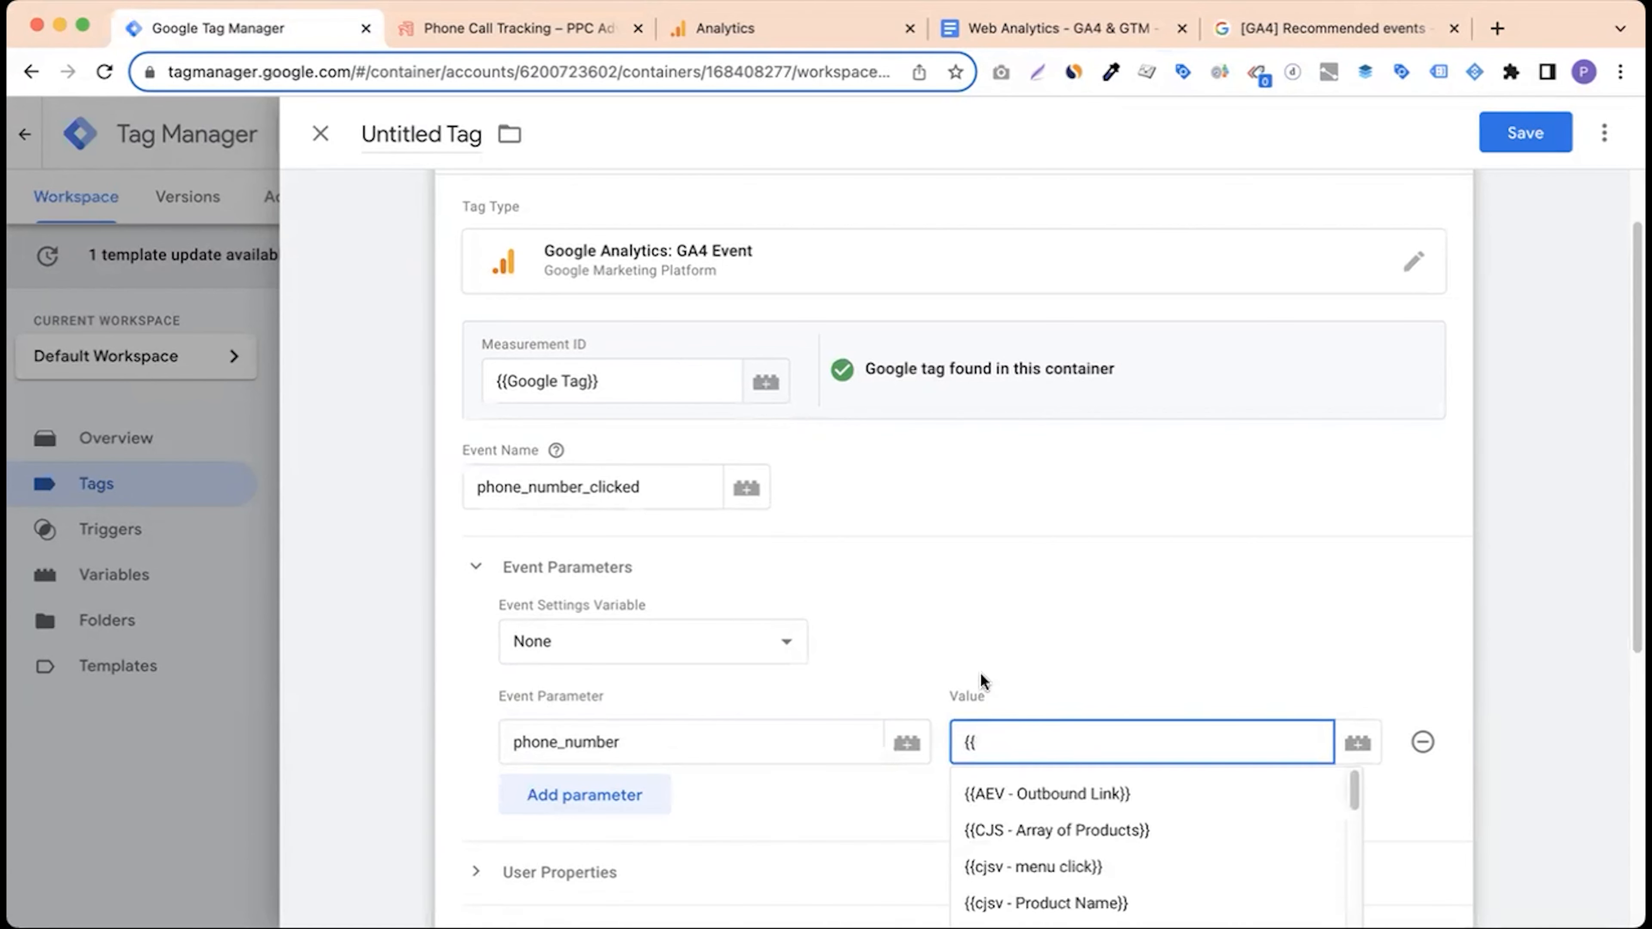
scroll(982, 673, down, 1)
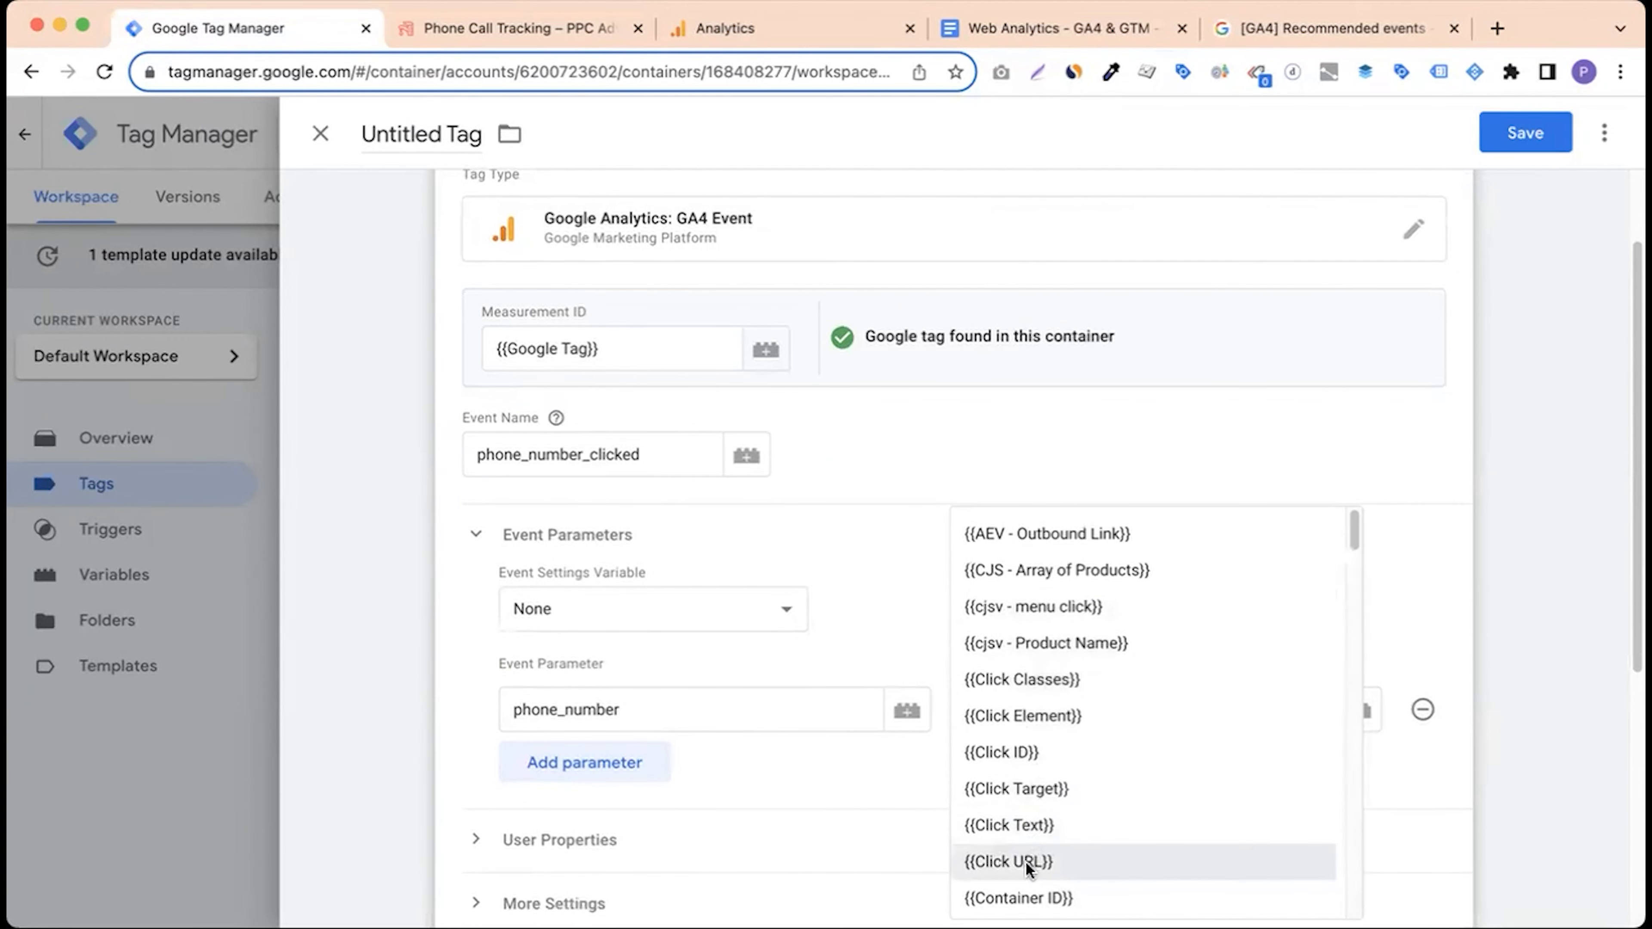
click(1021, 825)
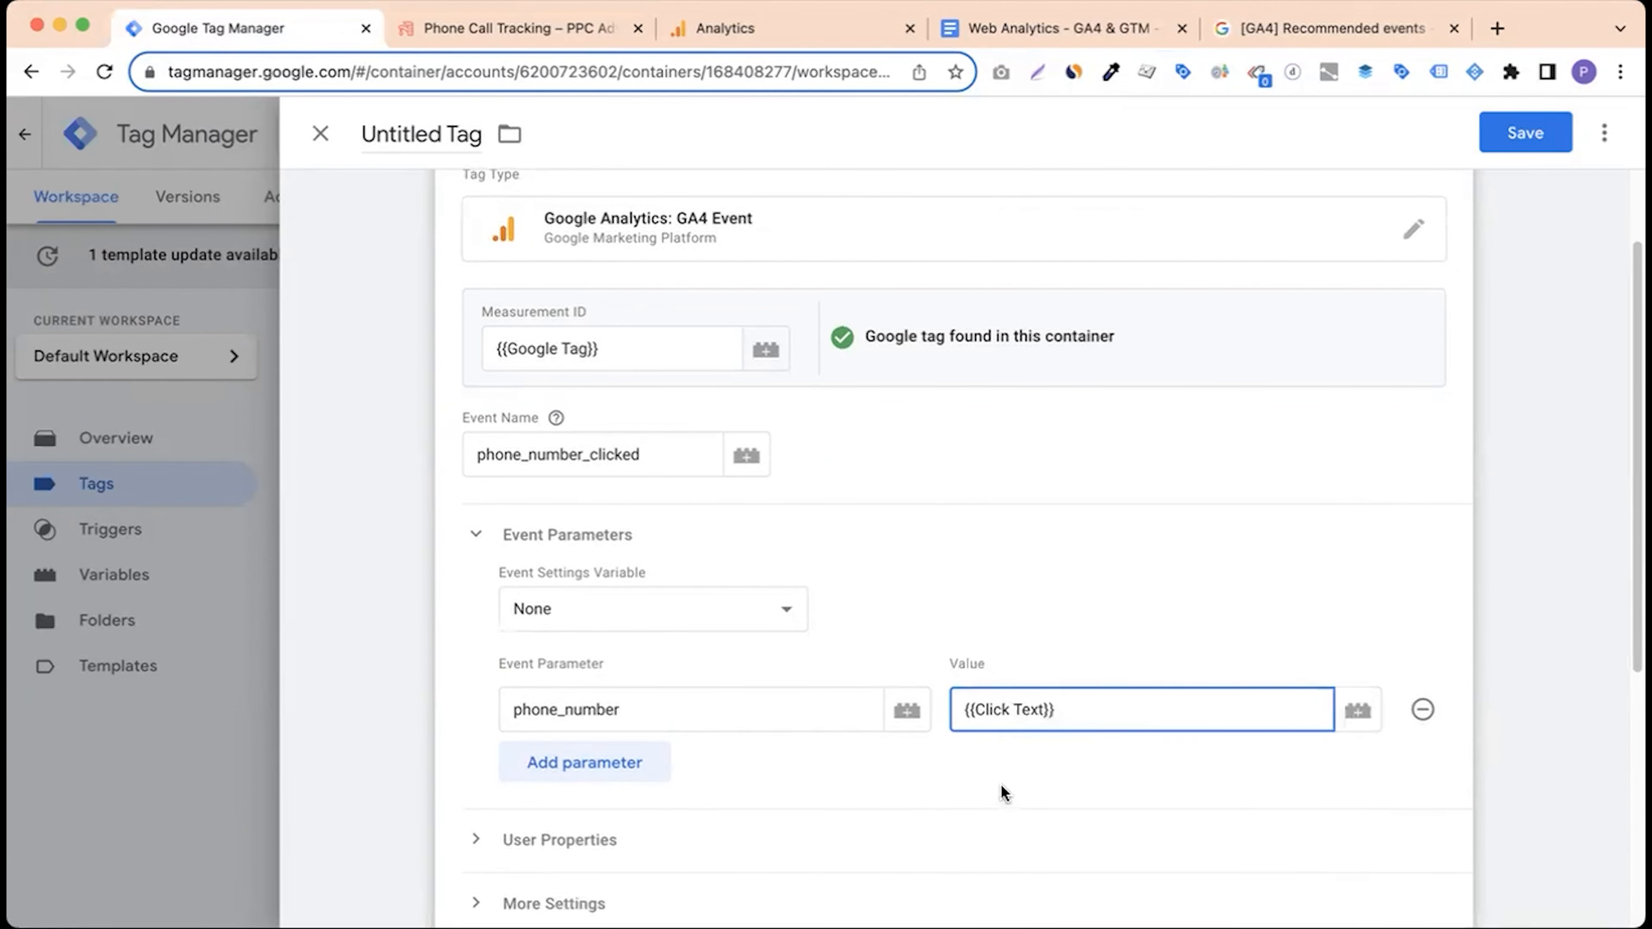
Step: Create a new firing trigger for the tag with the Click - Just Links type
scroll(1009, 755, down, 2)
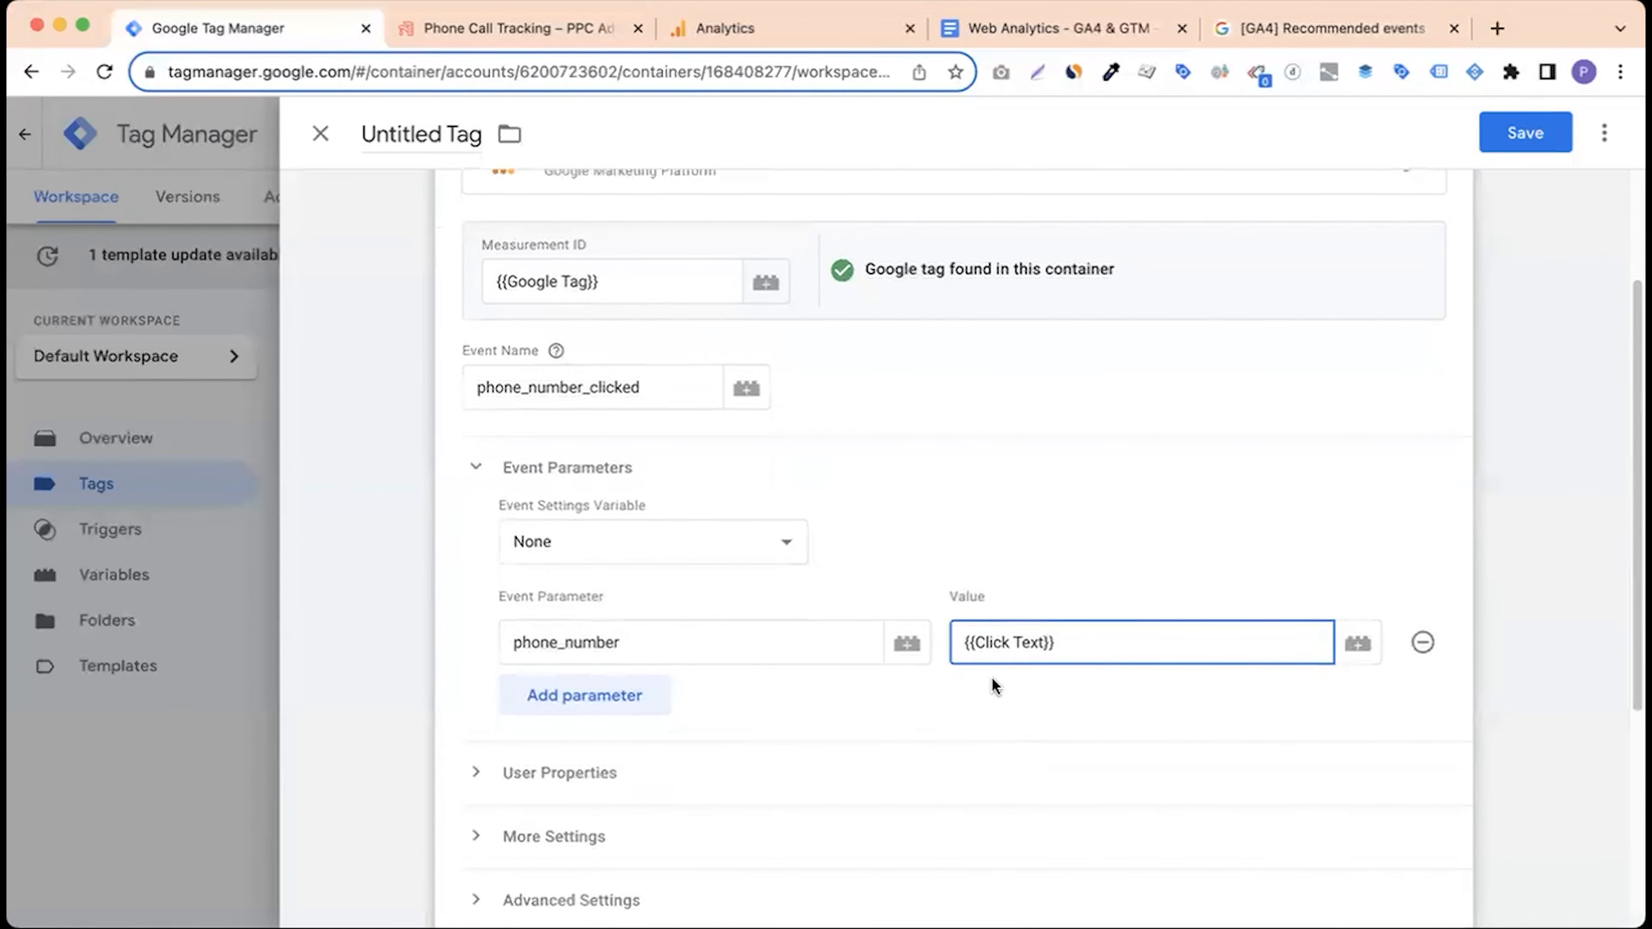
scroll(991, 676, down, 6)
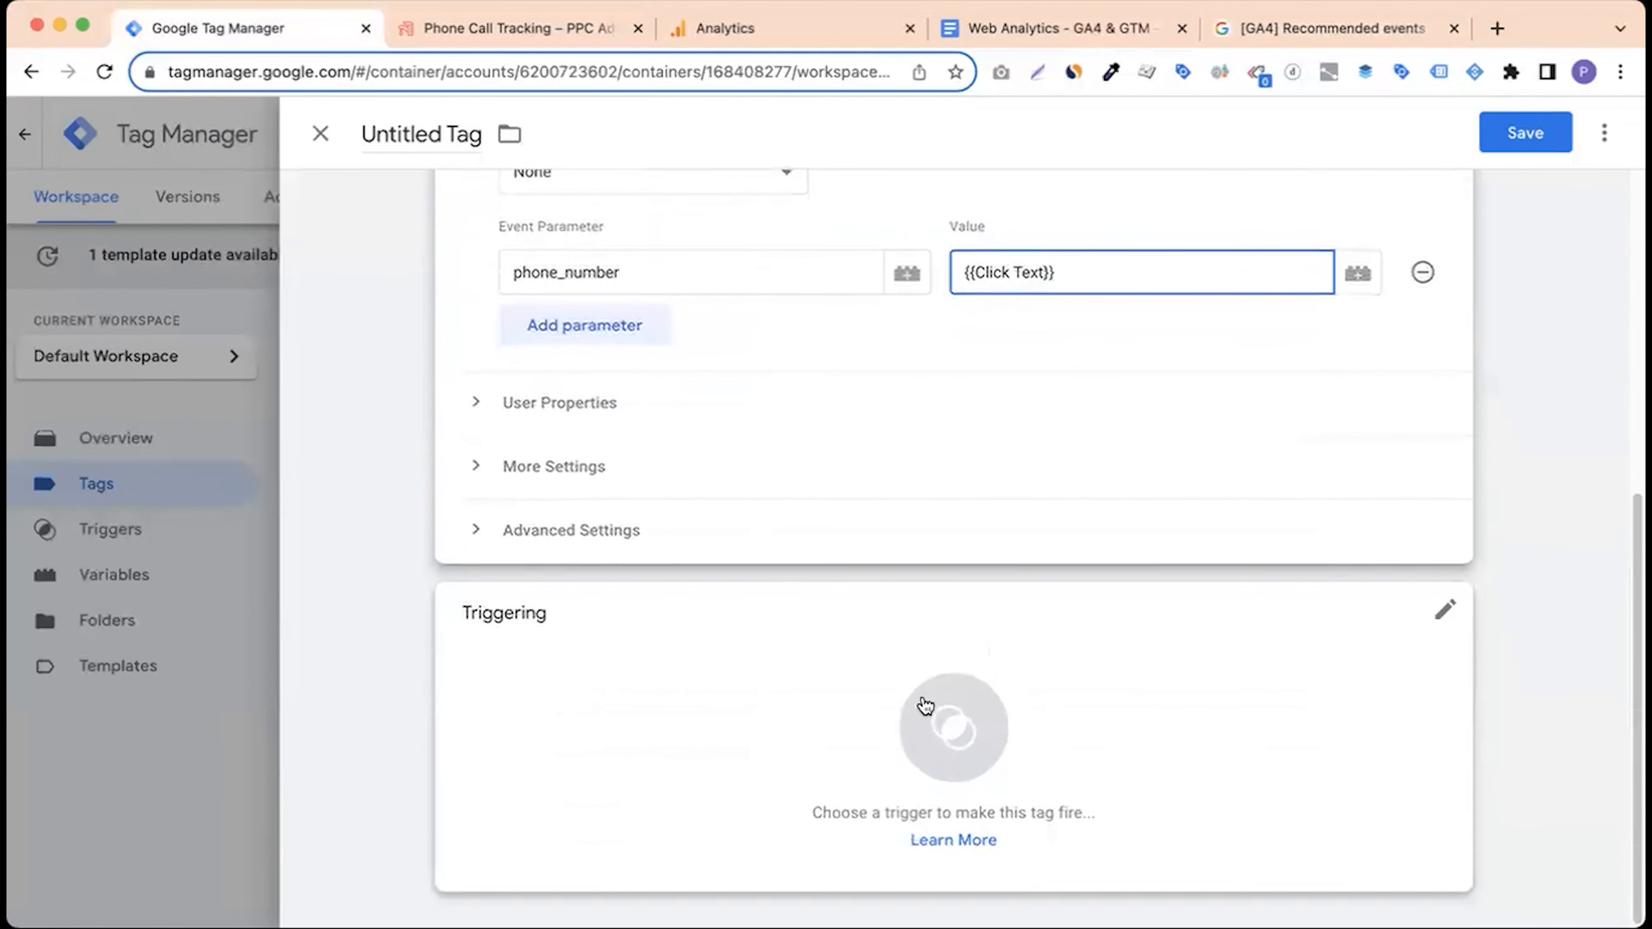
click(911, 699)
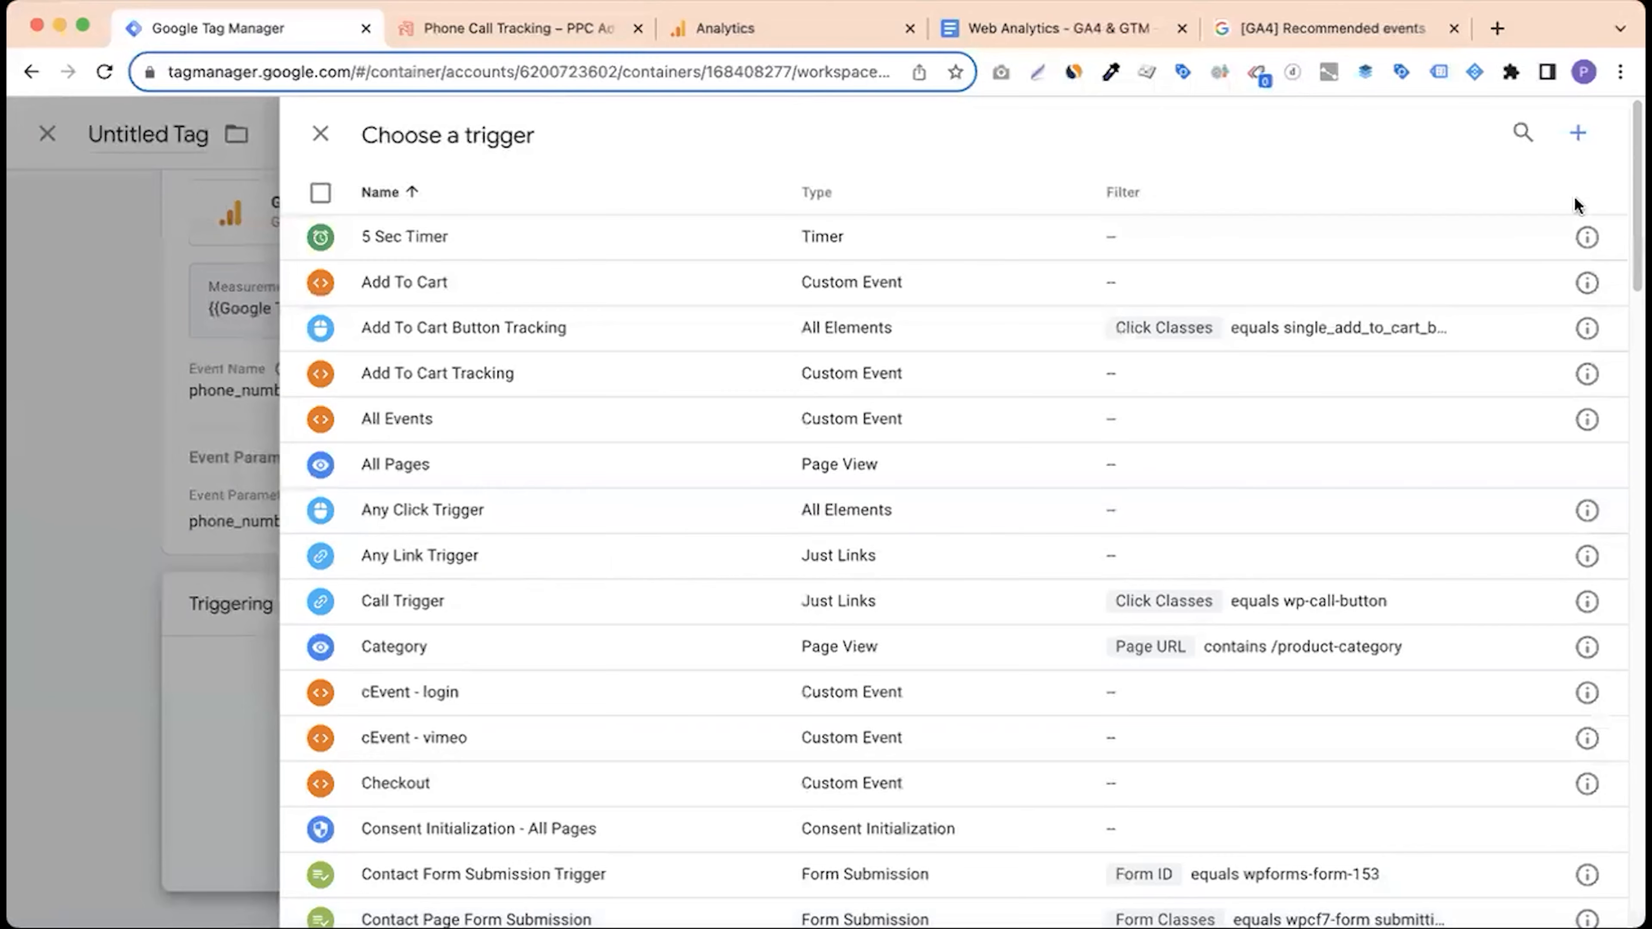
click(1578, 133)
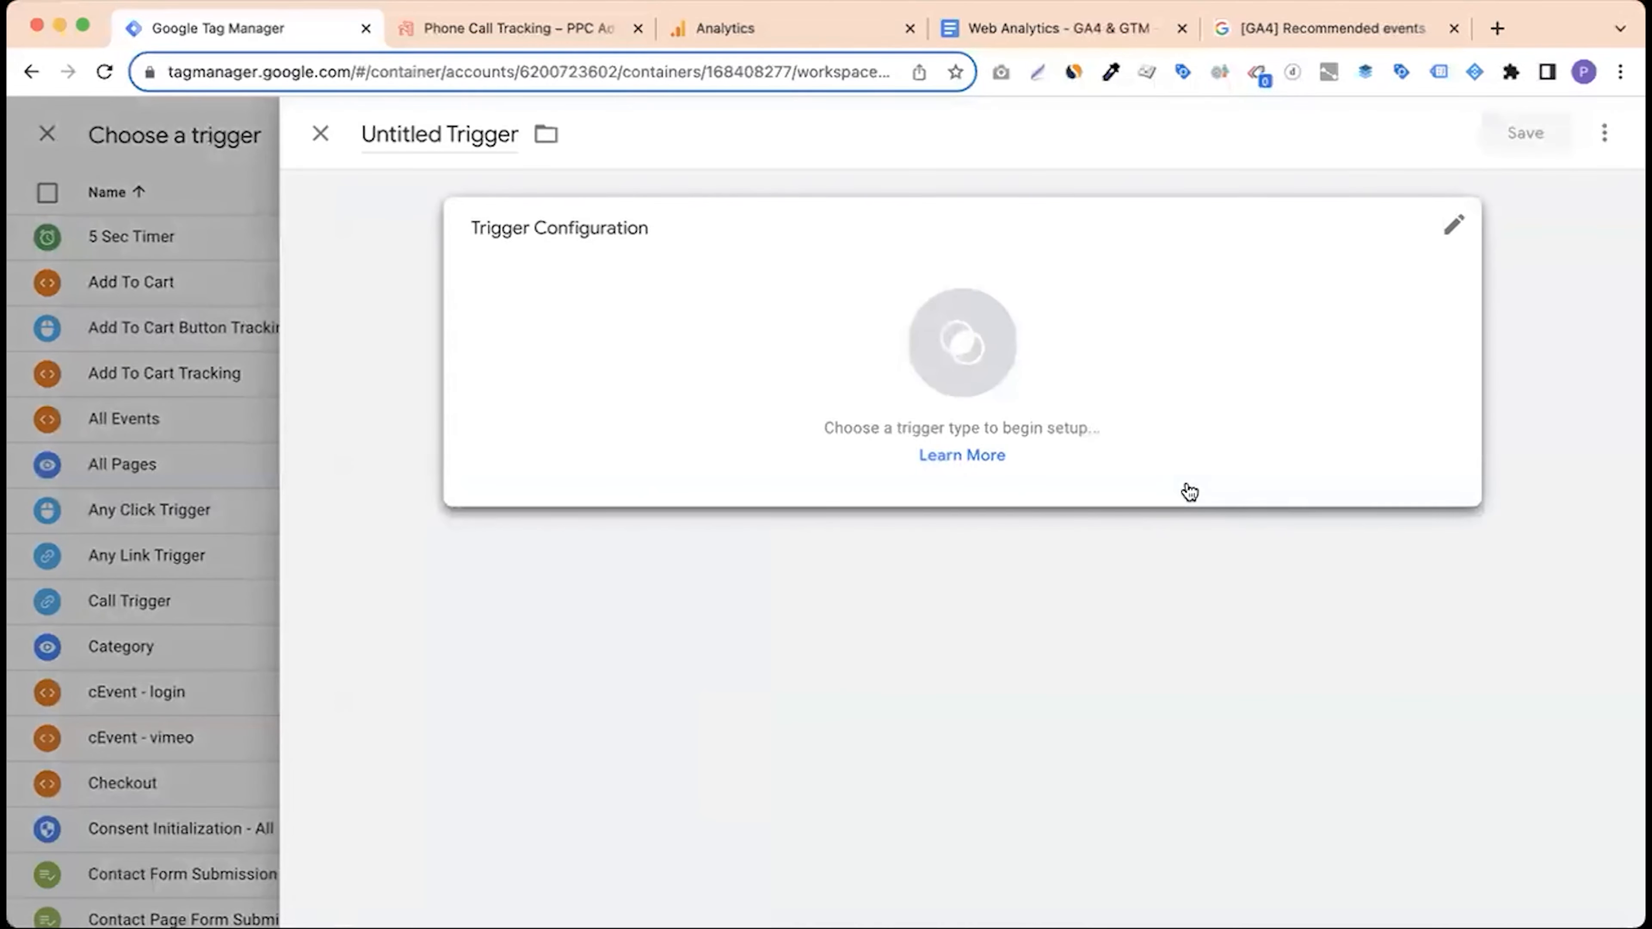
click(1035, 364)
click(498, 28)
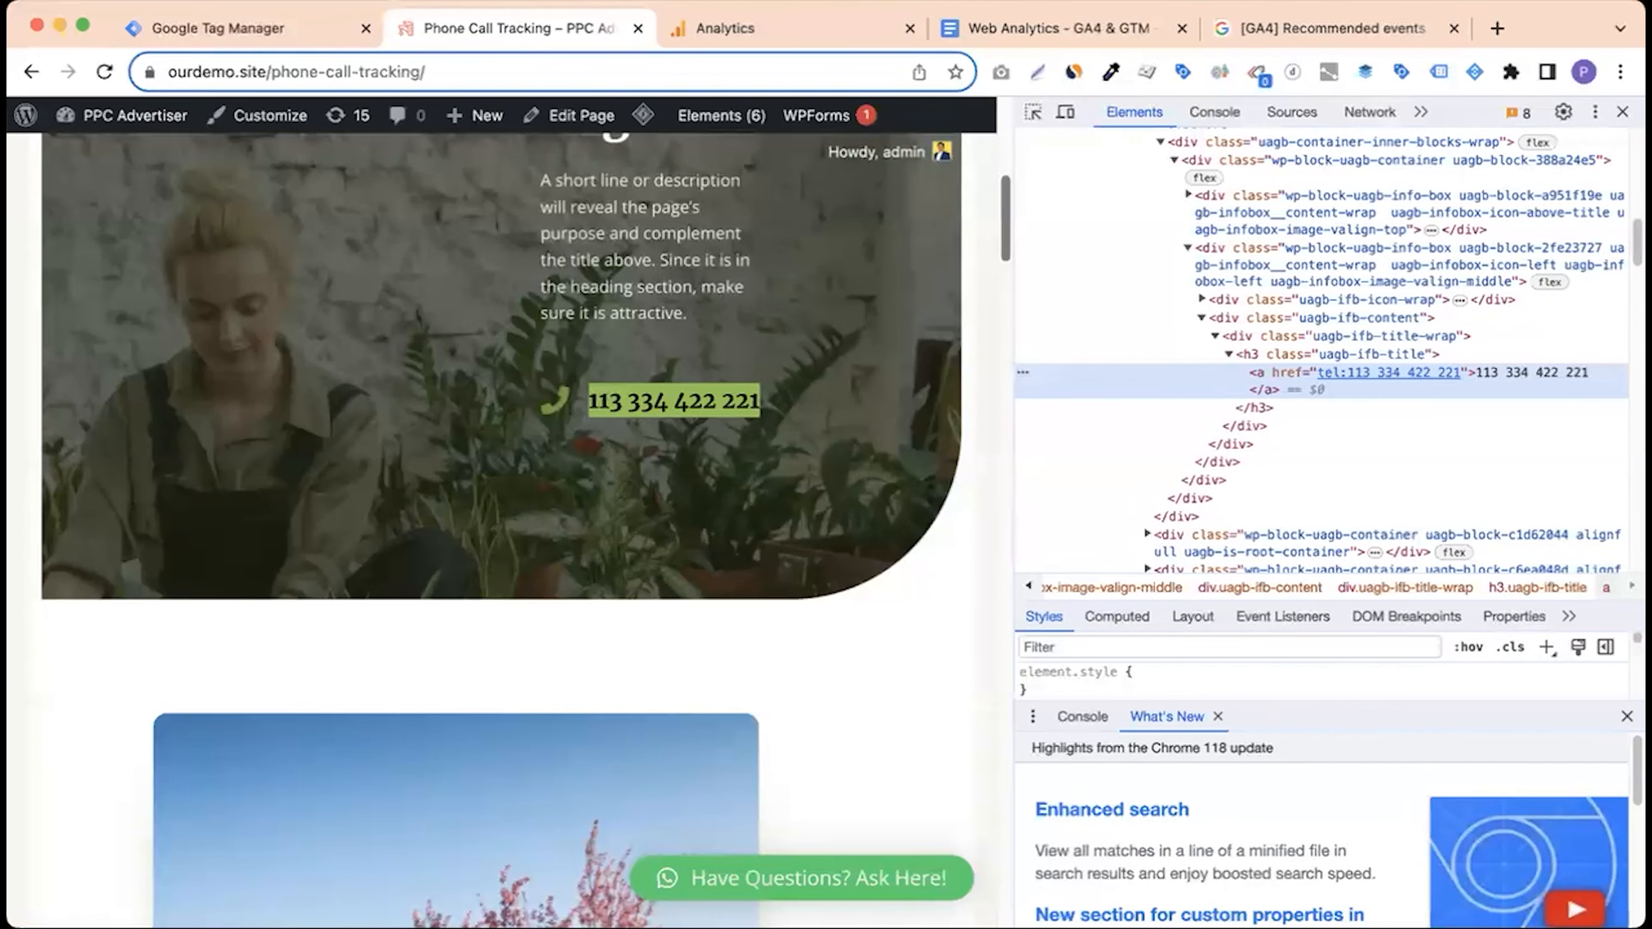
click(285, 34)
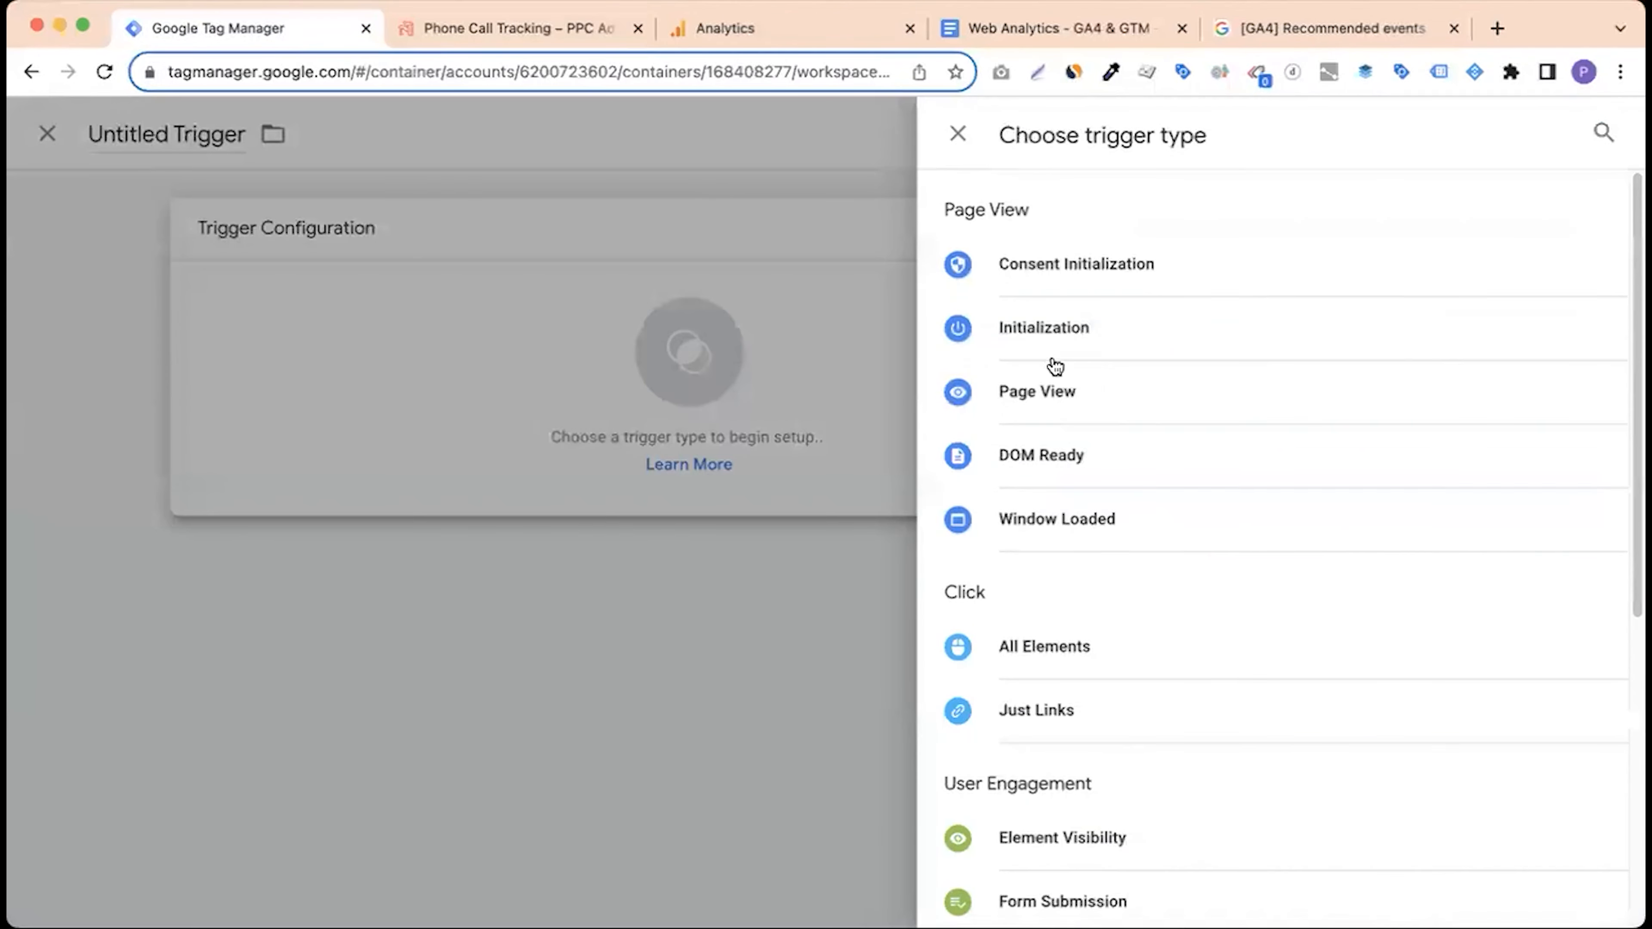
click(1071, 727)
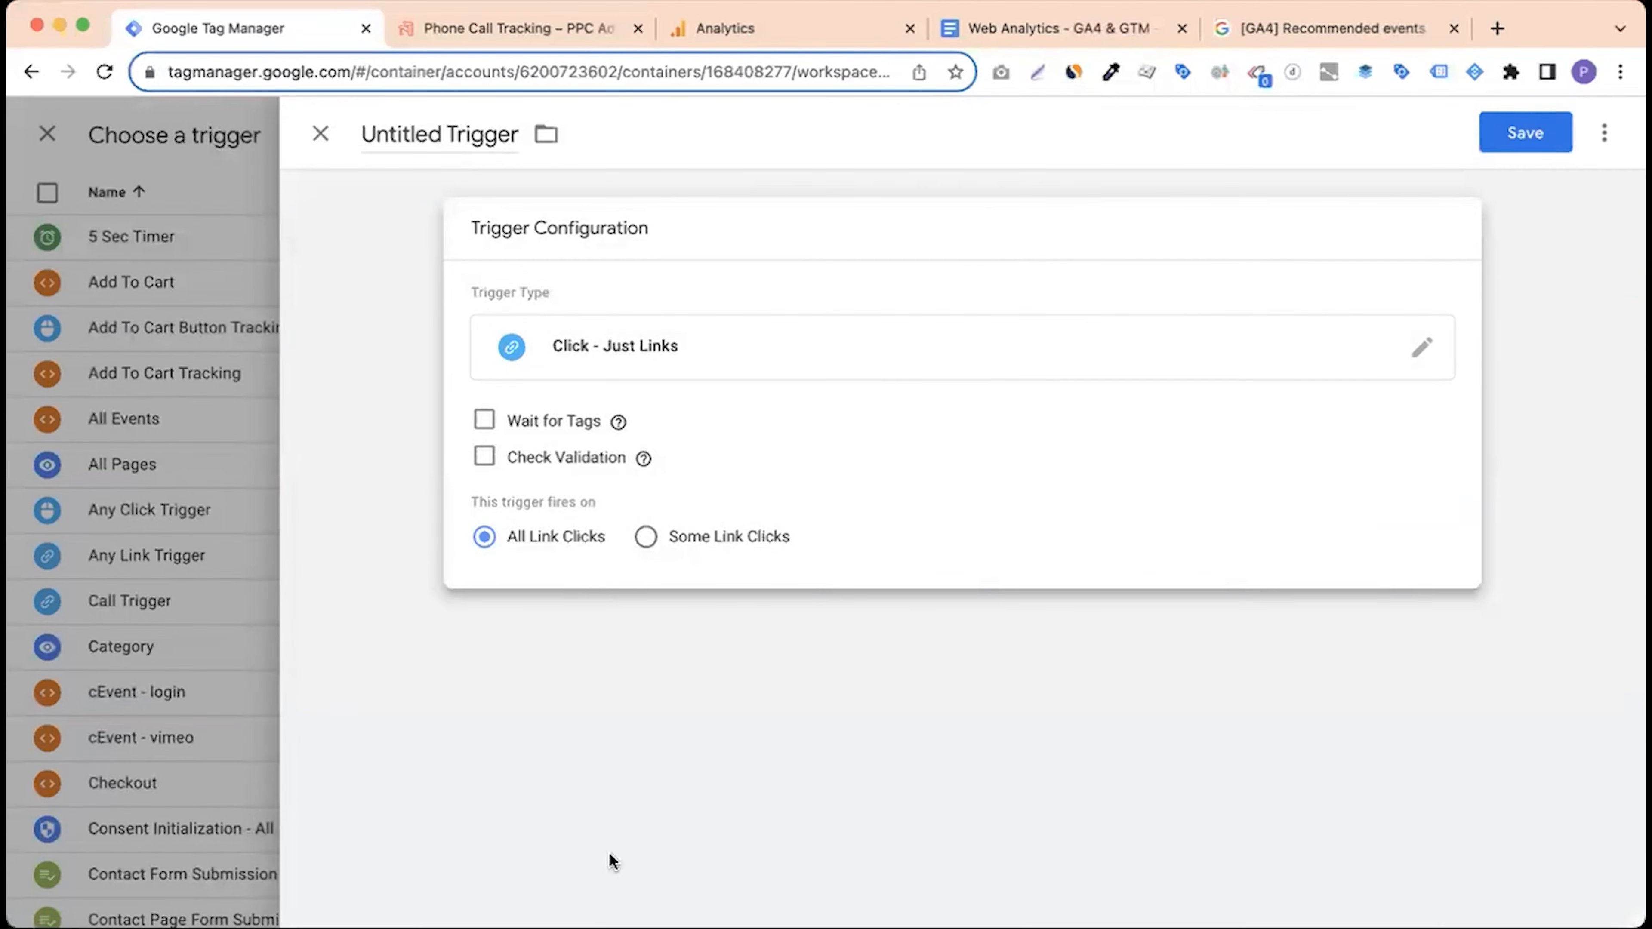
Step: Restrict the trigger to some link clicks where Click URL contains tel:
click(689, 539)
click(597, 632)
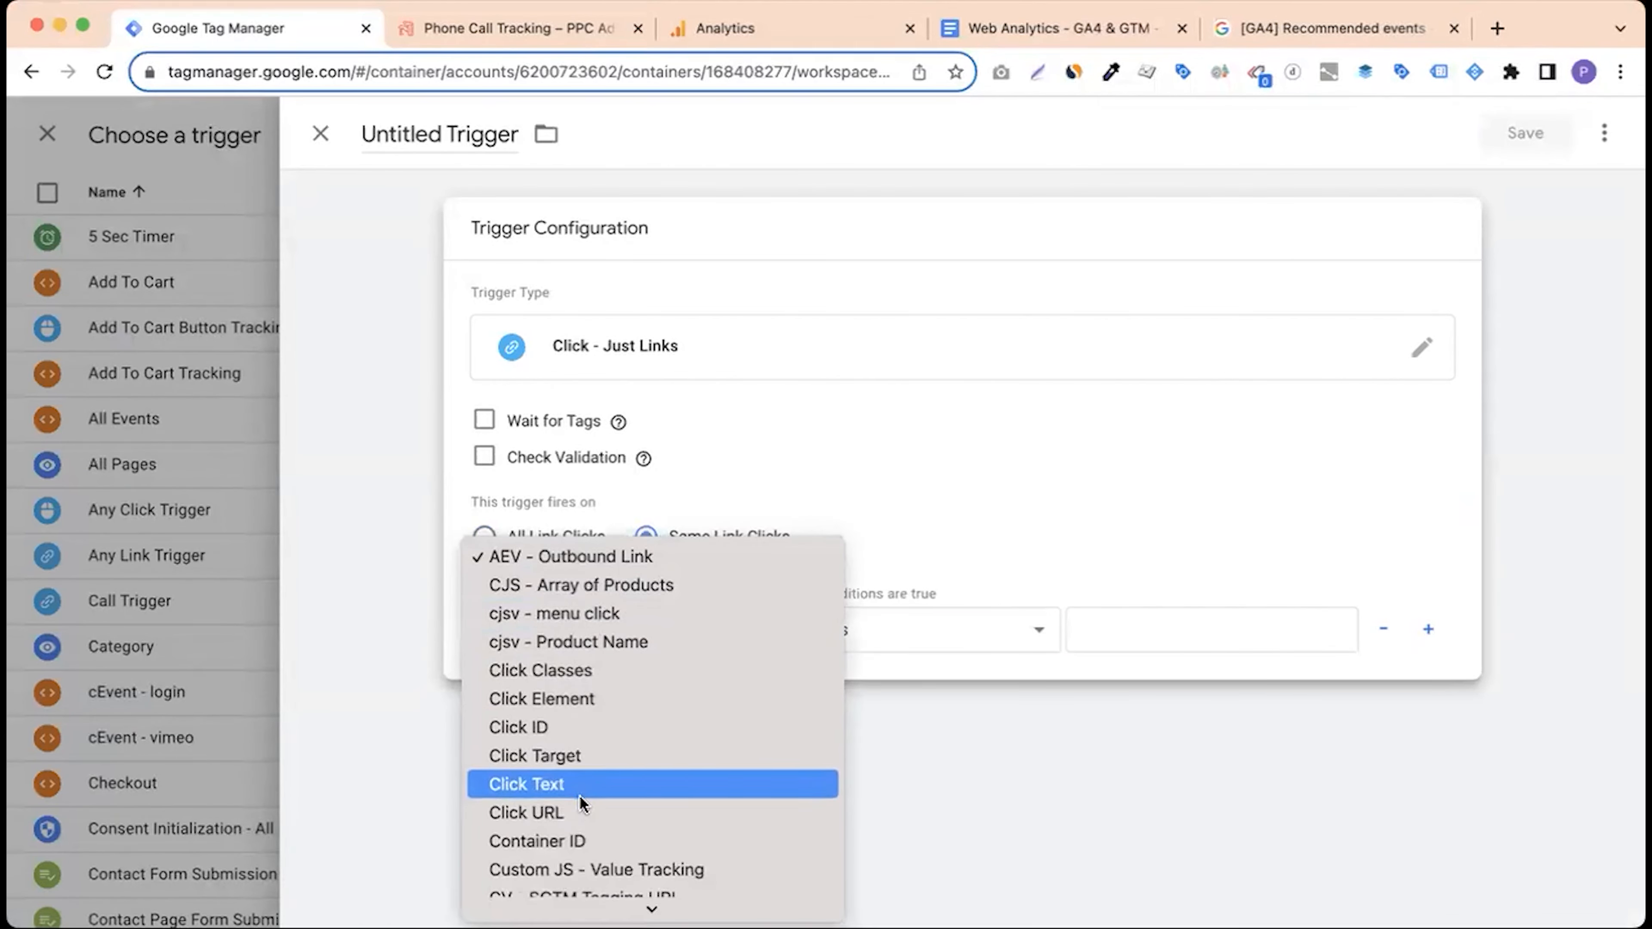
click(572, 813)
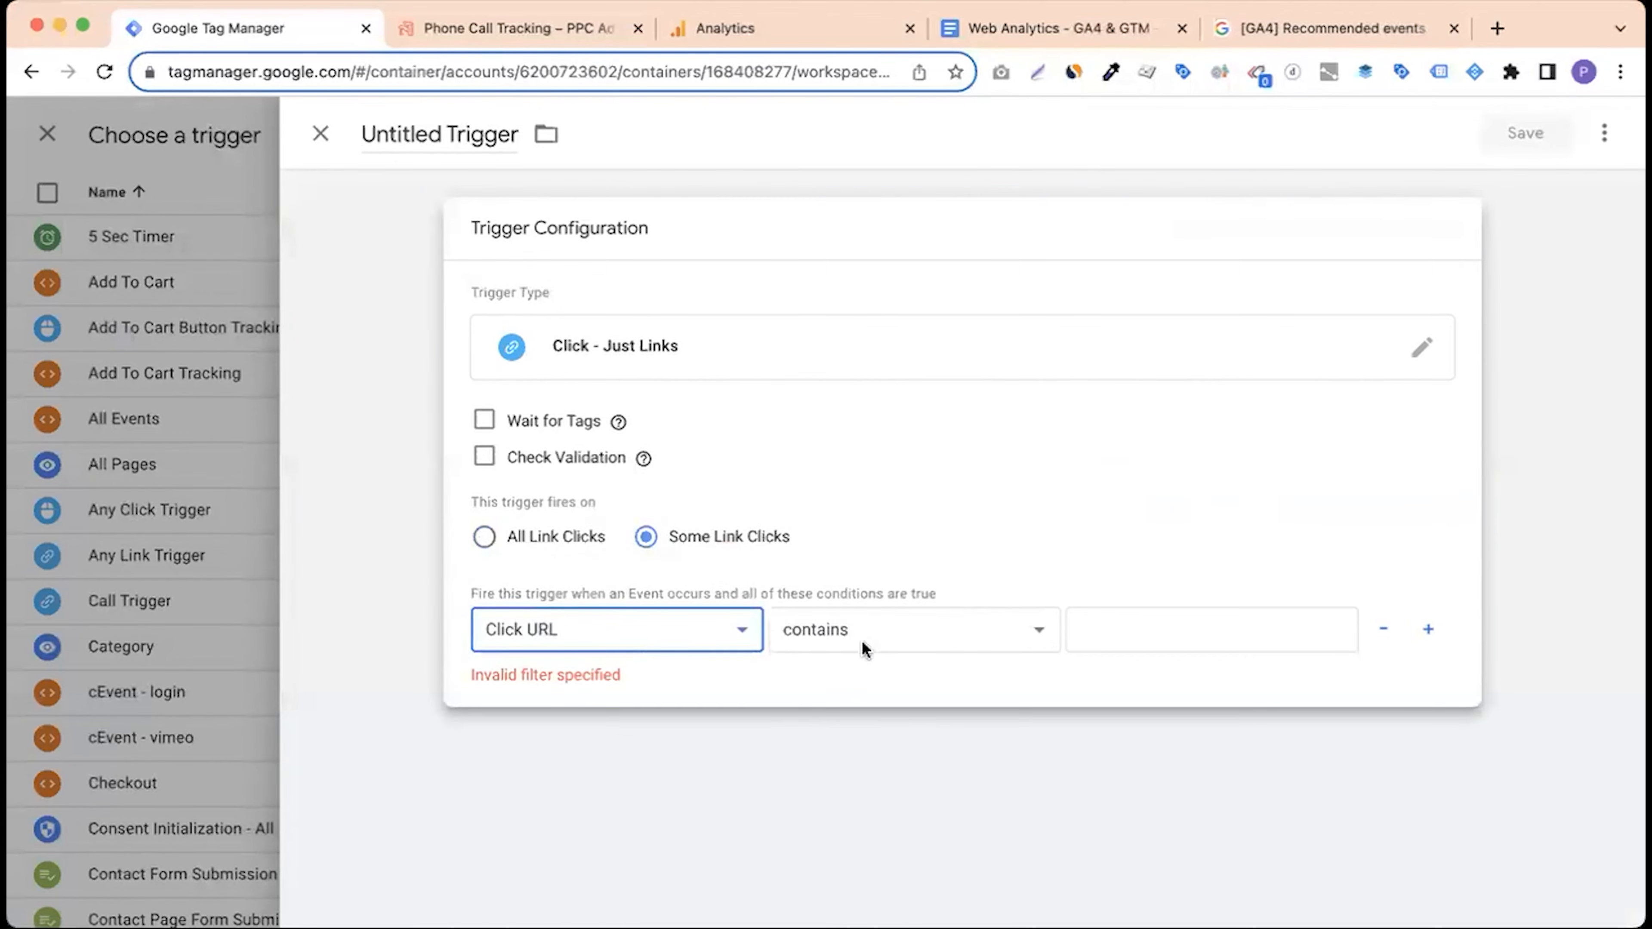
click(505, 28)
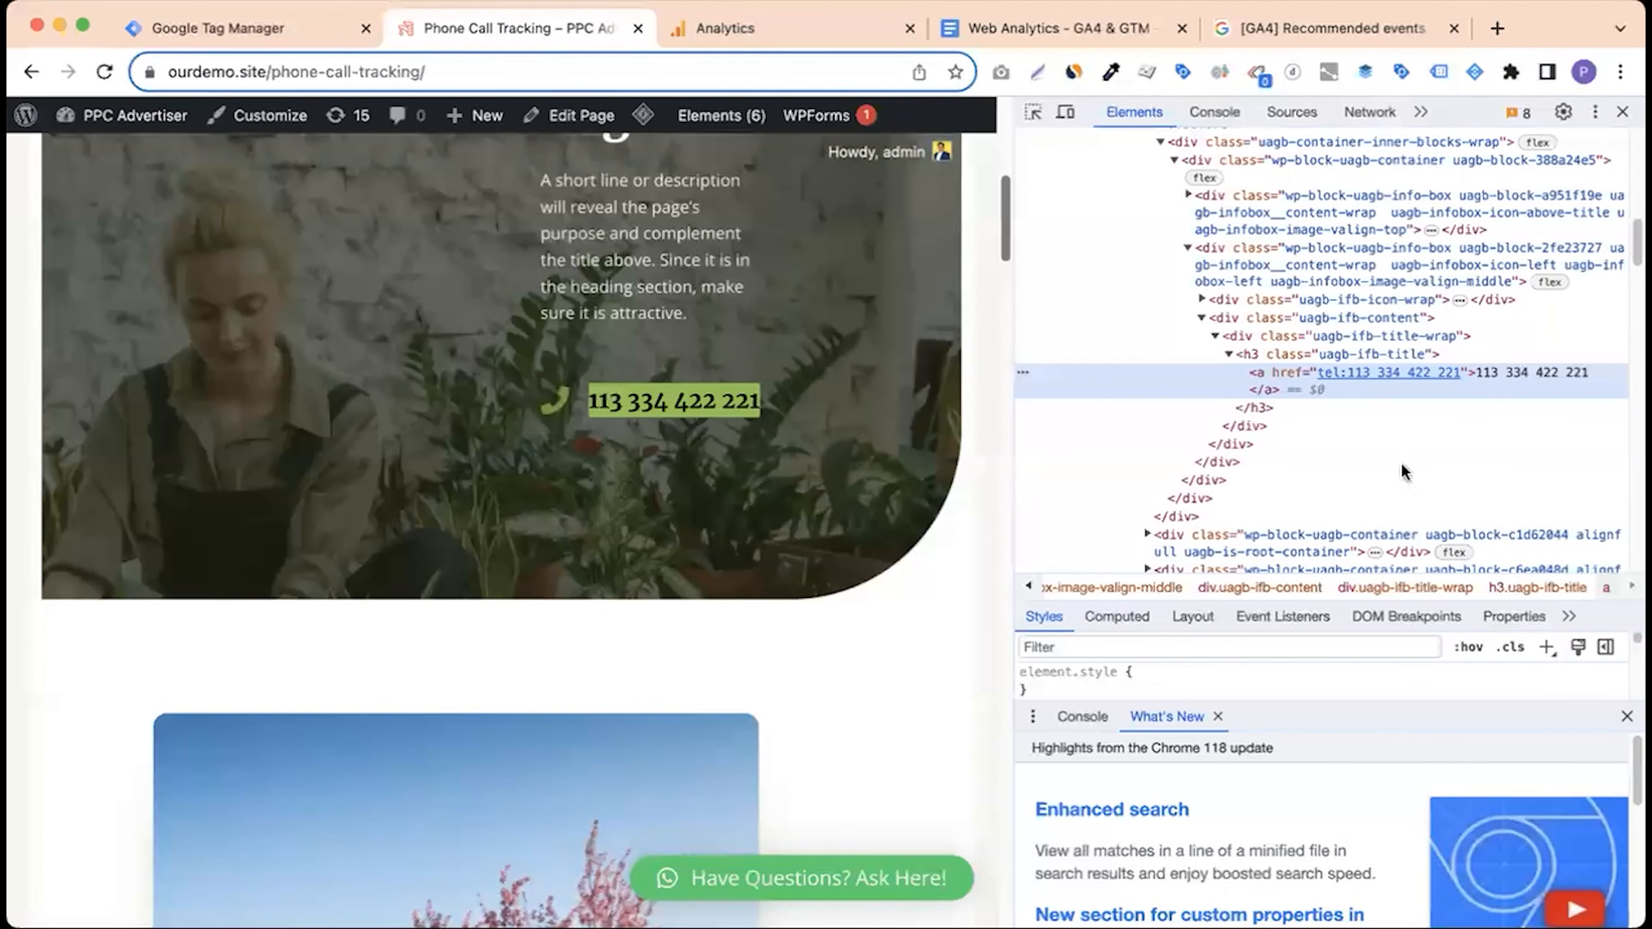
click(286, 28)
click(1149, 628)
text(tel:)
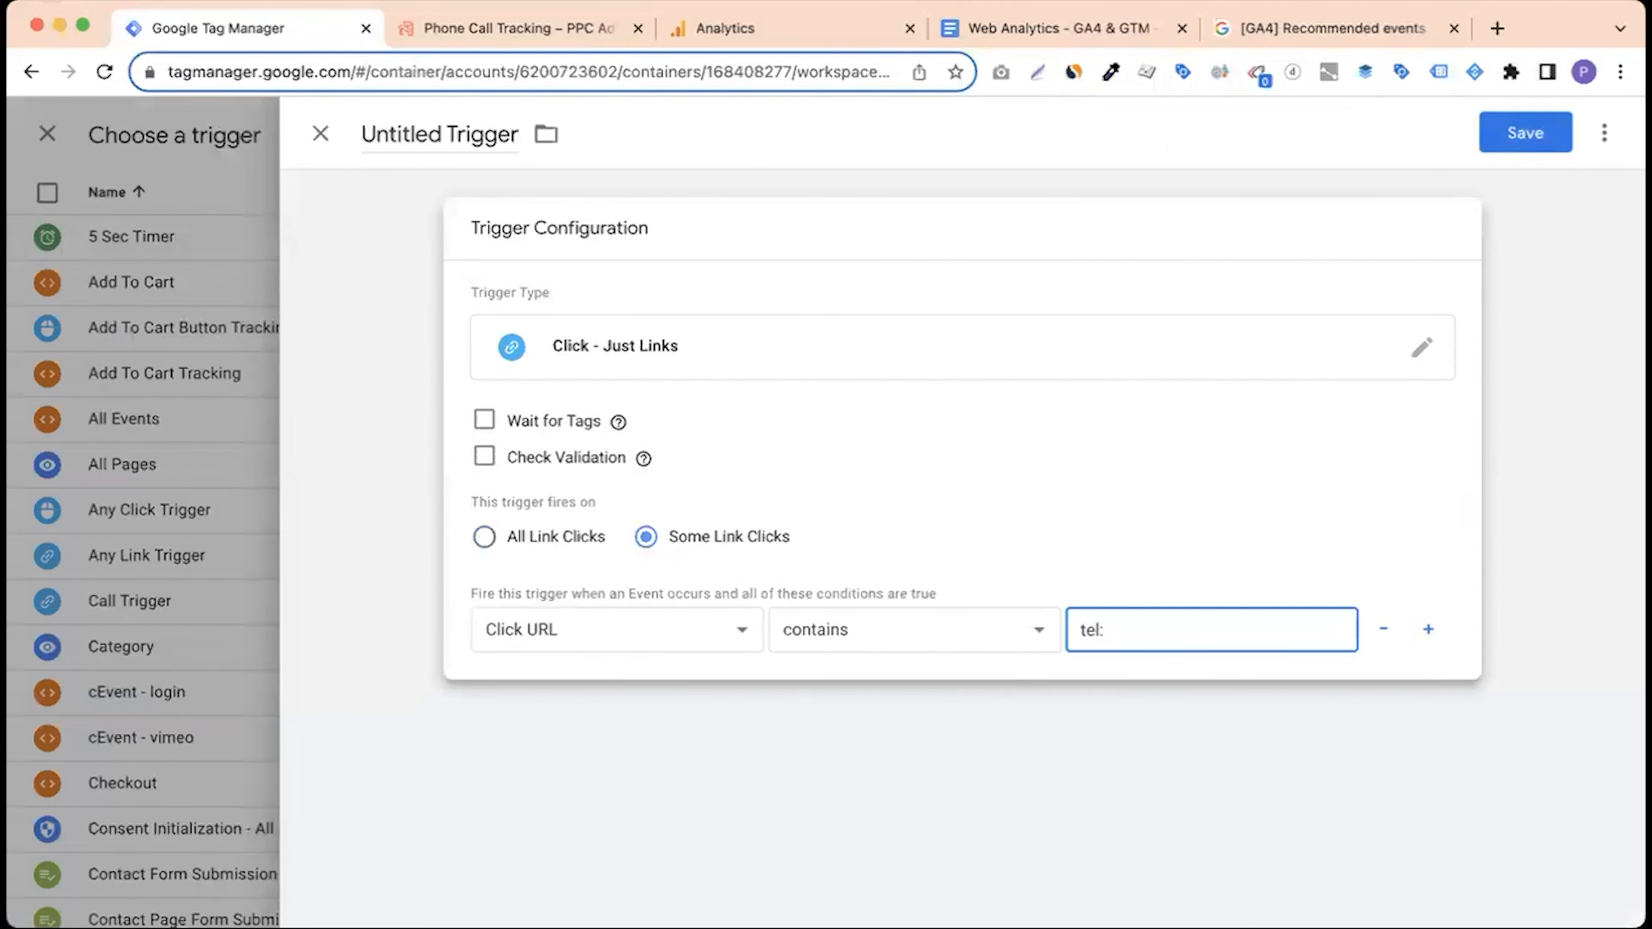
Step: Name the trigger Phone Number and save it to the tag
drag(518, 135, 362, 135)
text(Phone Number)
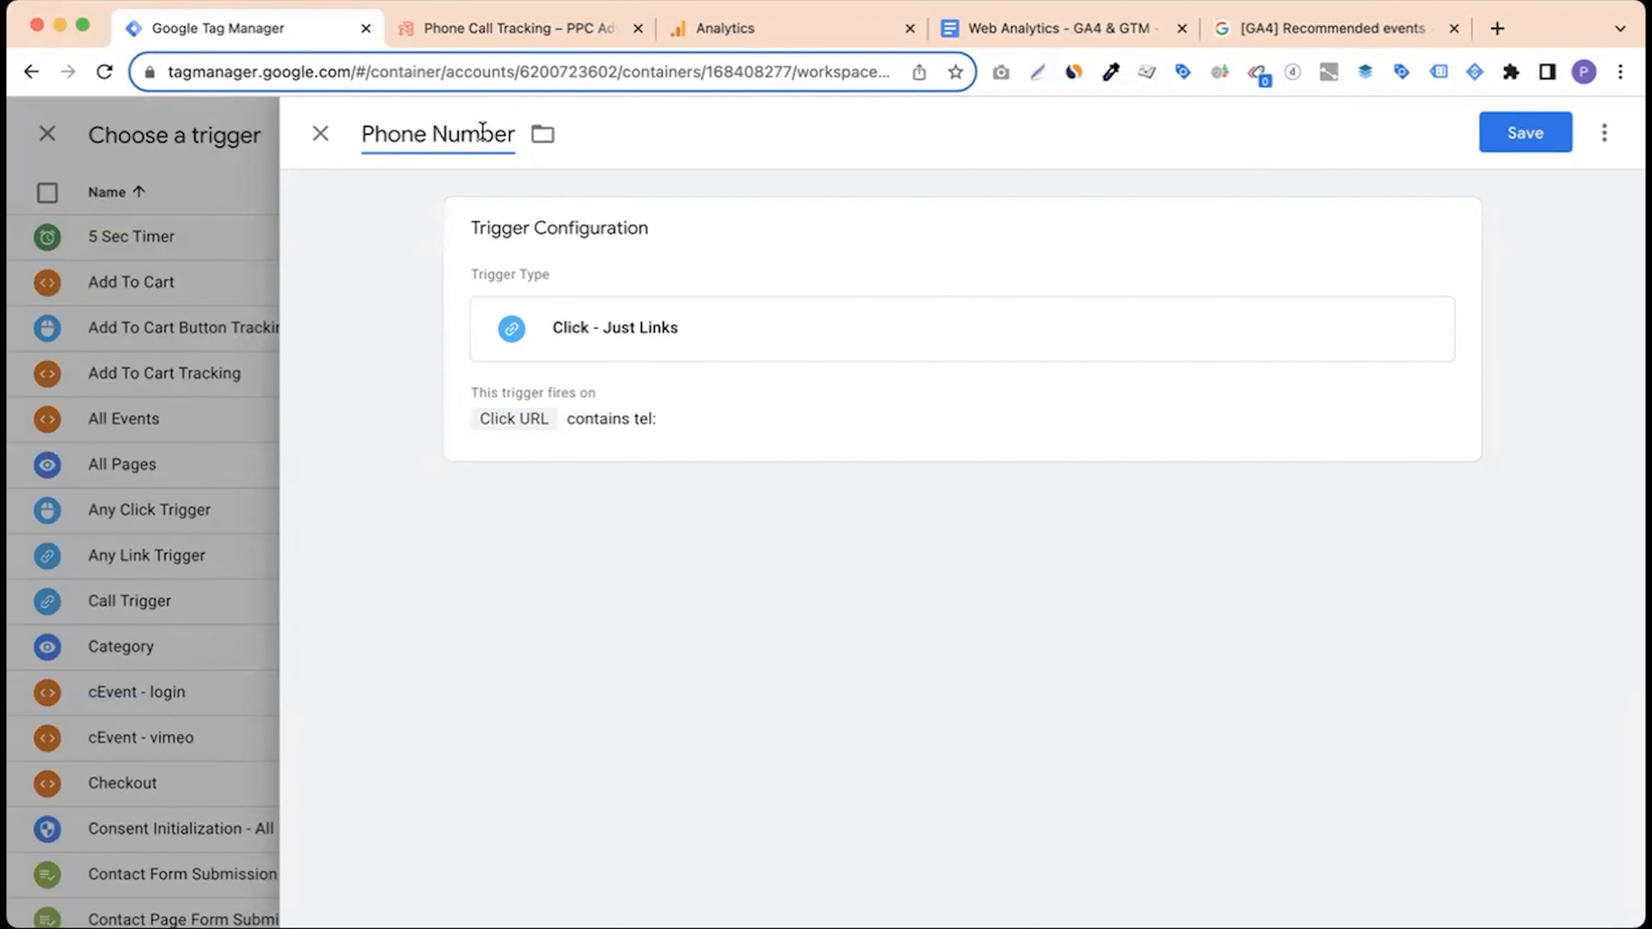
click(635, 418)
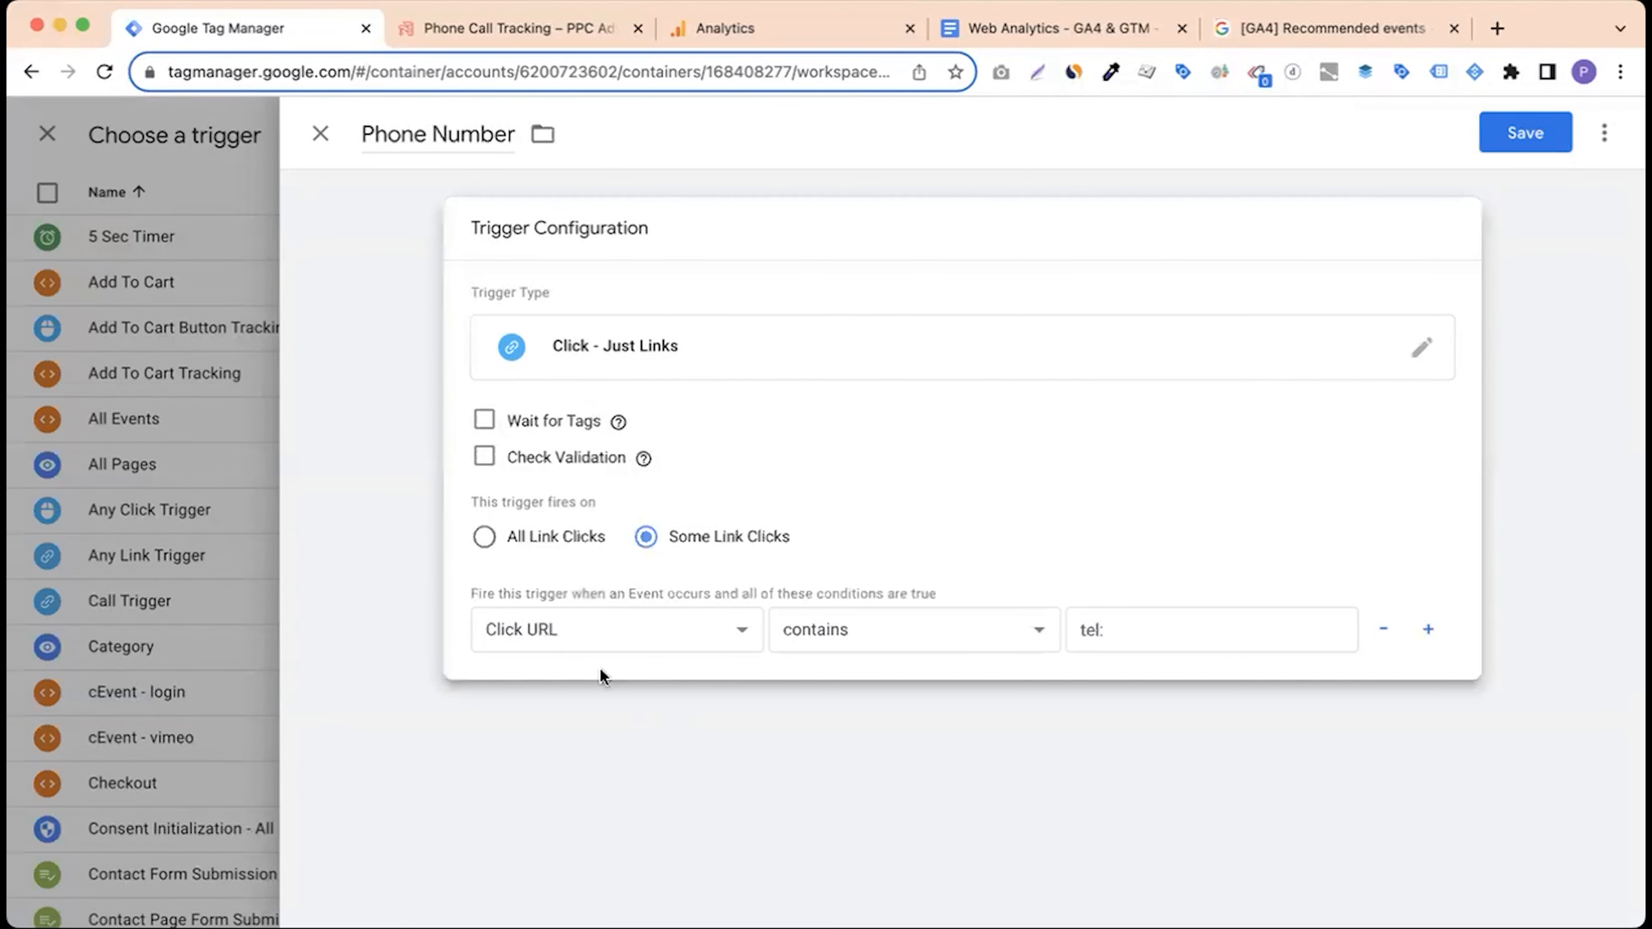
click(1547, 144)
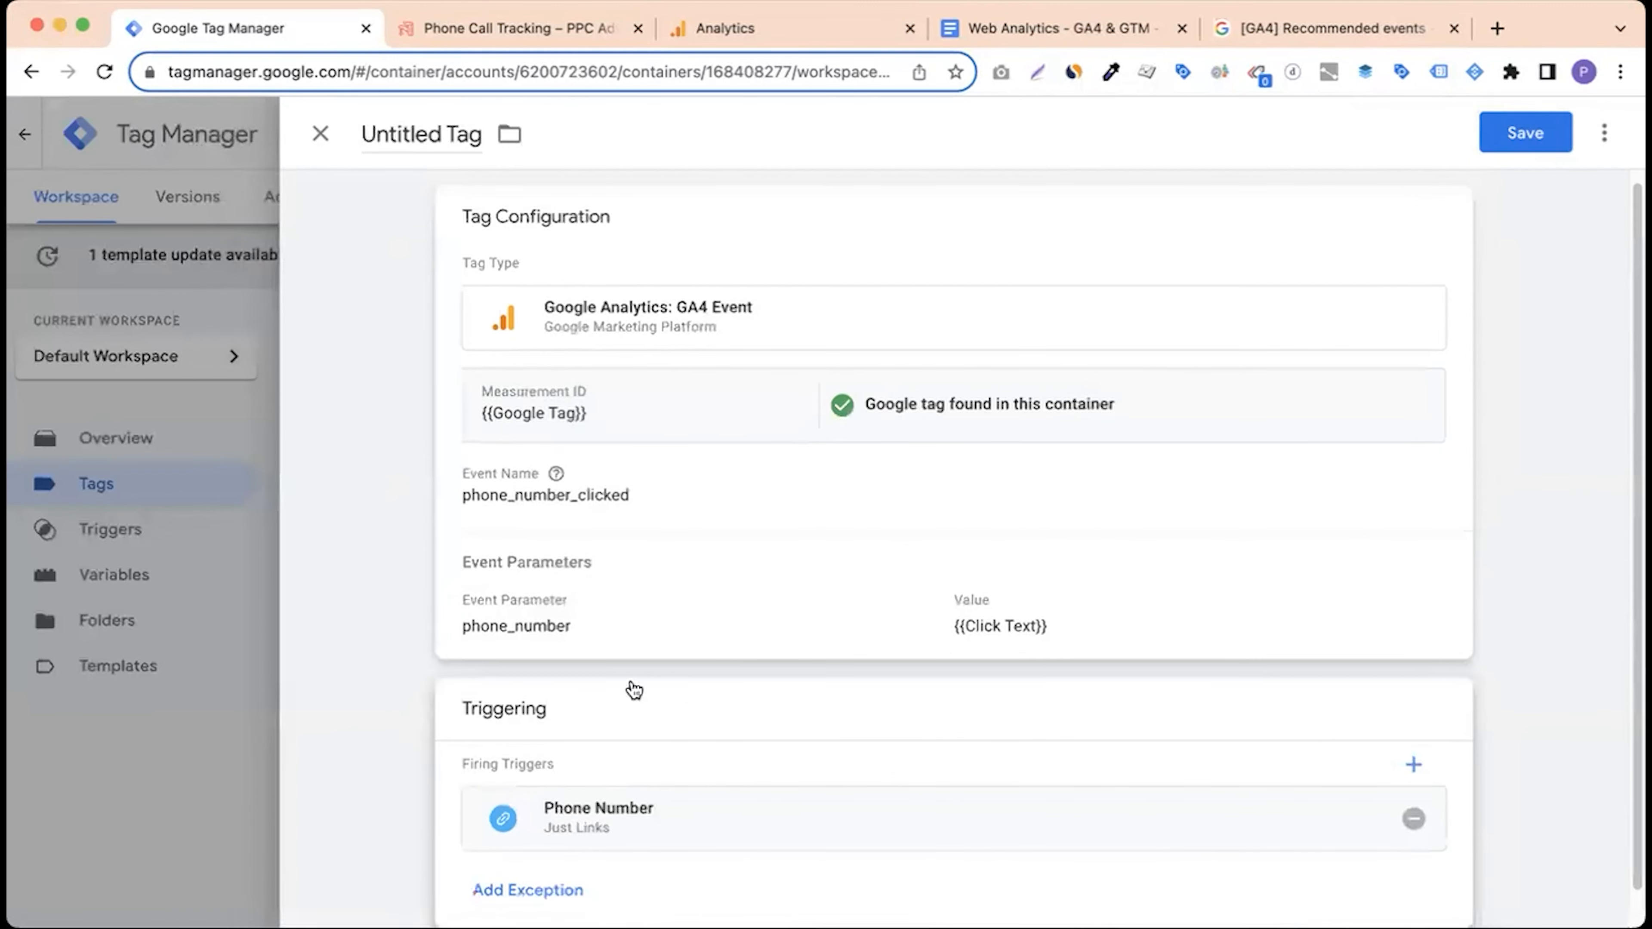
Step: Name the tag GA4 - Phone Number and save it
click(414, 147)
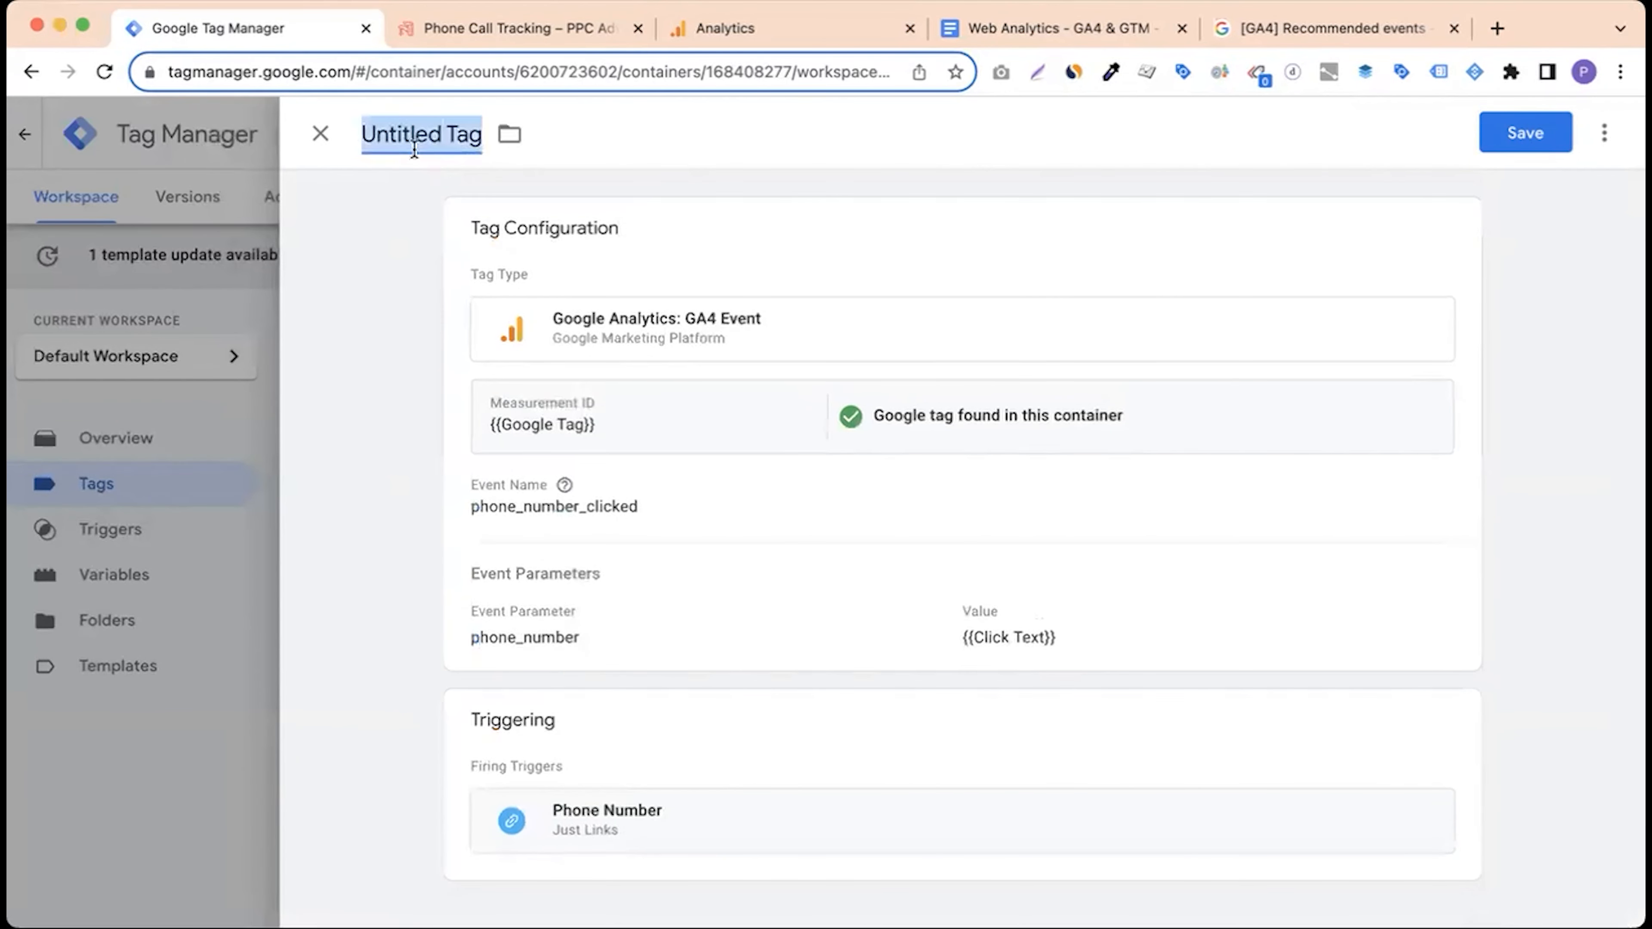
text(GA4 - Phone Nu)
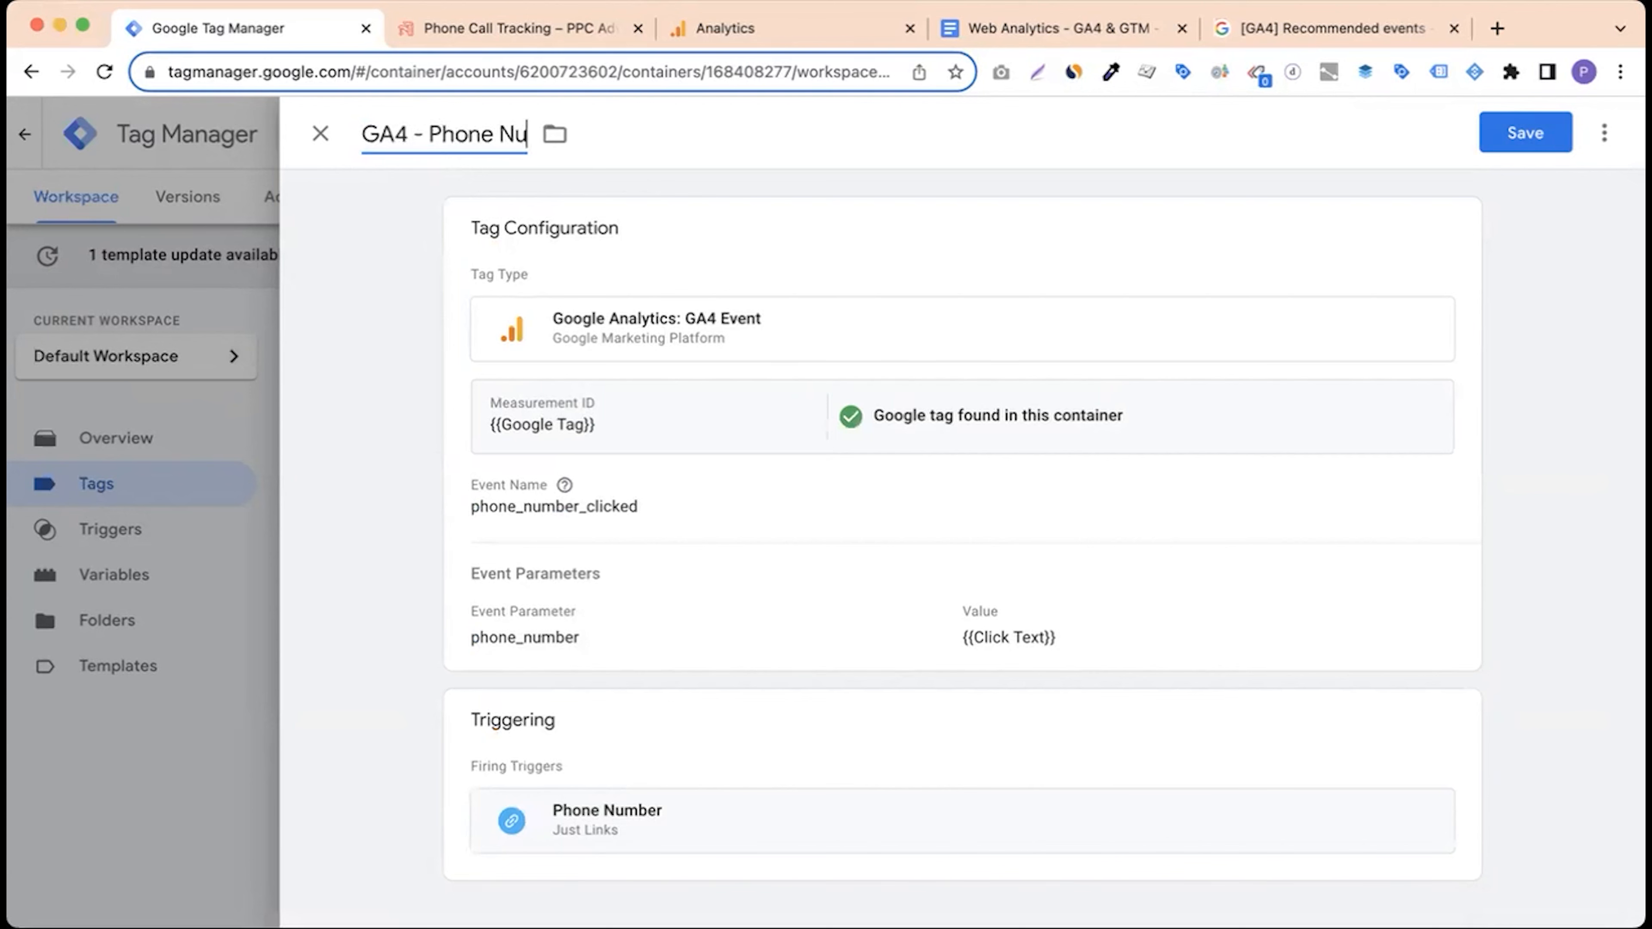
text(mber)
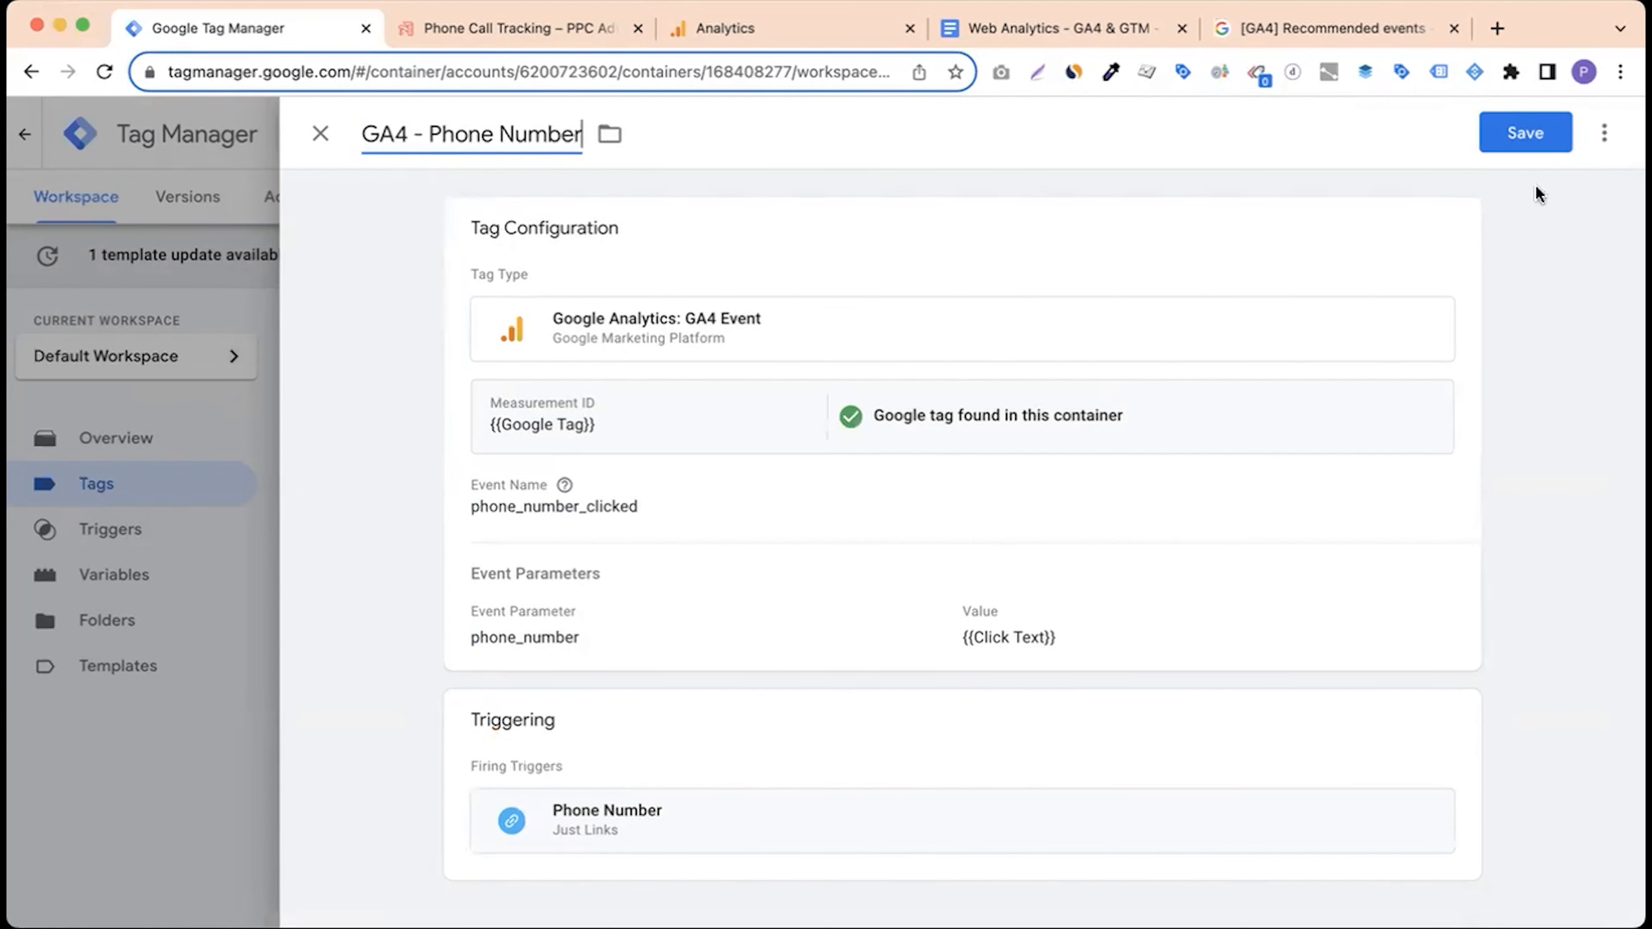
click(1526, 137)
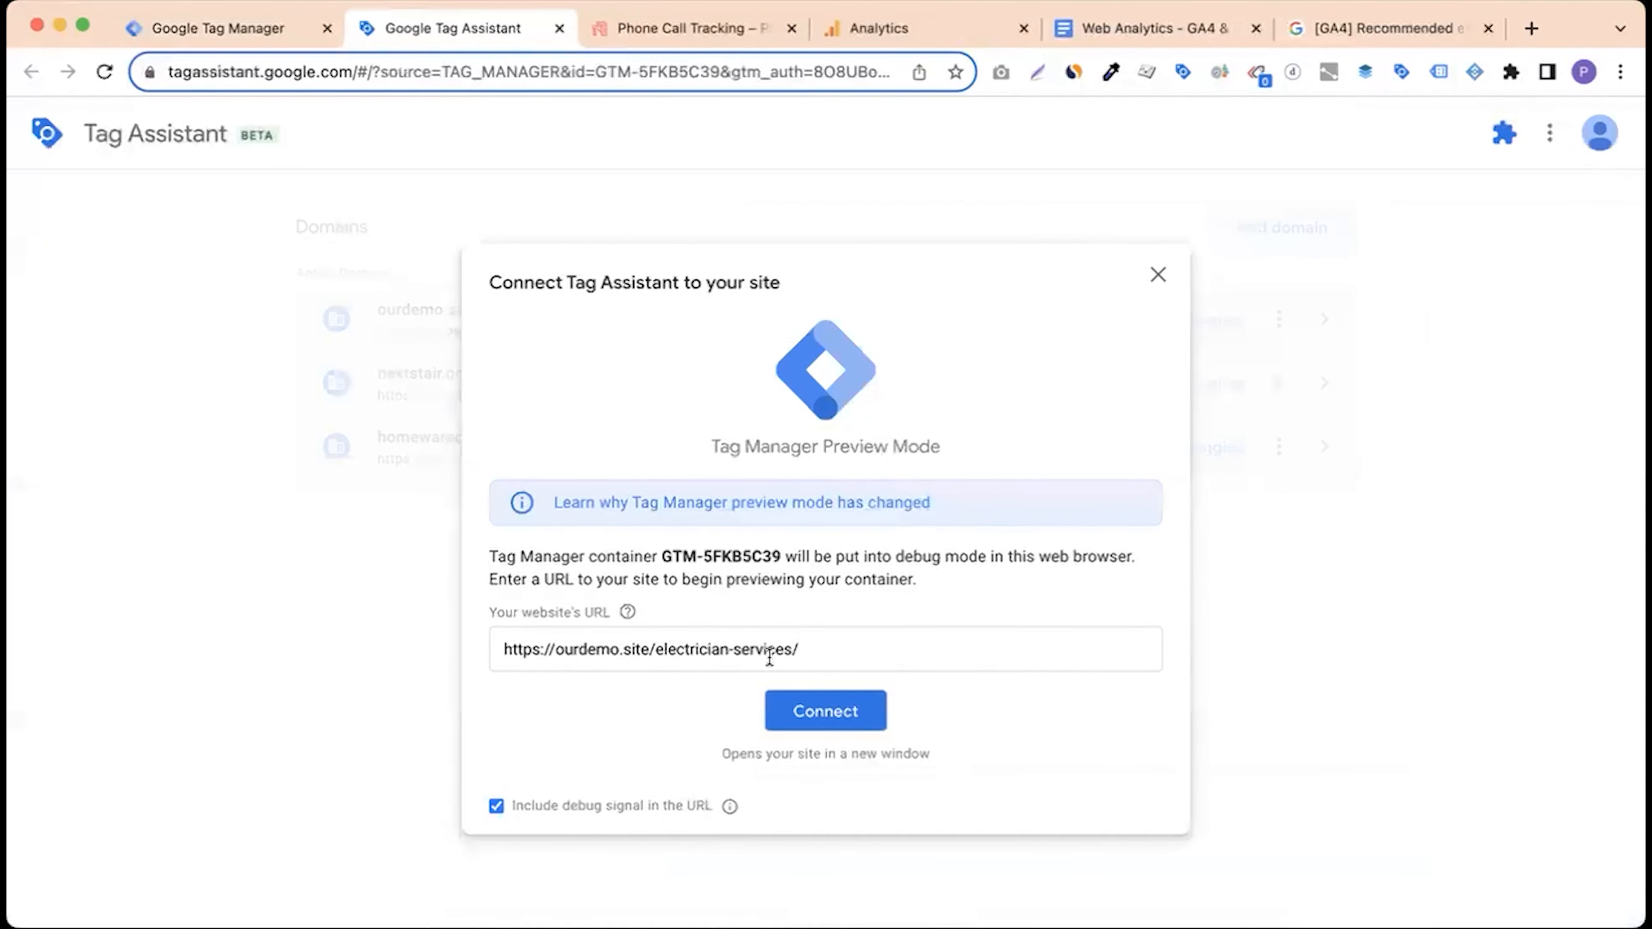
Step: Copy the URL of the Phone Call Tracking page and return to Tag Assistant
click(684, 28)
click(569, 72)
key(super+c)
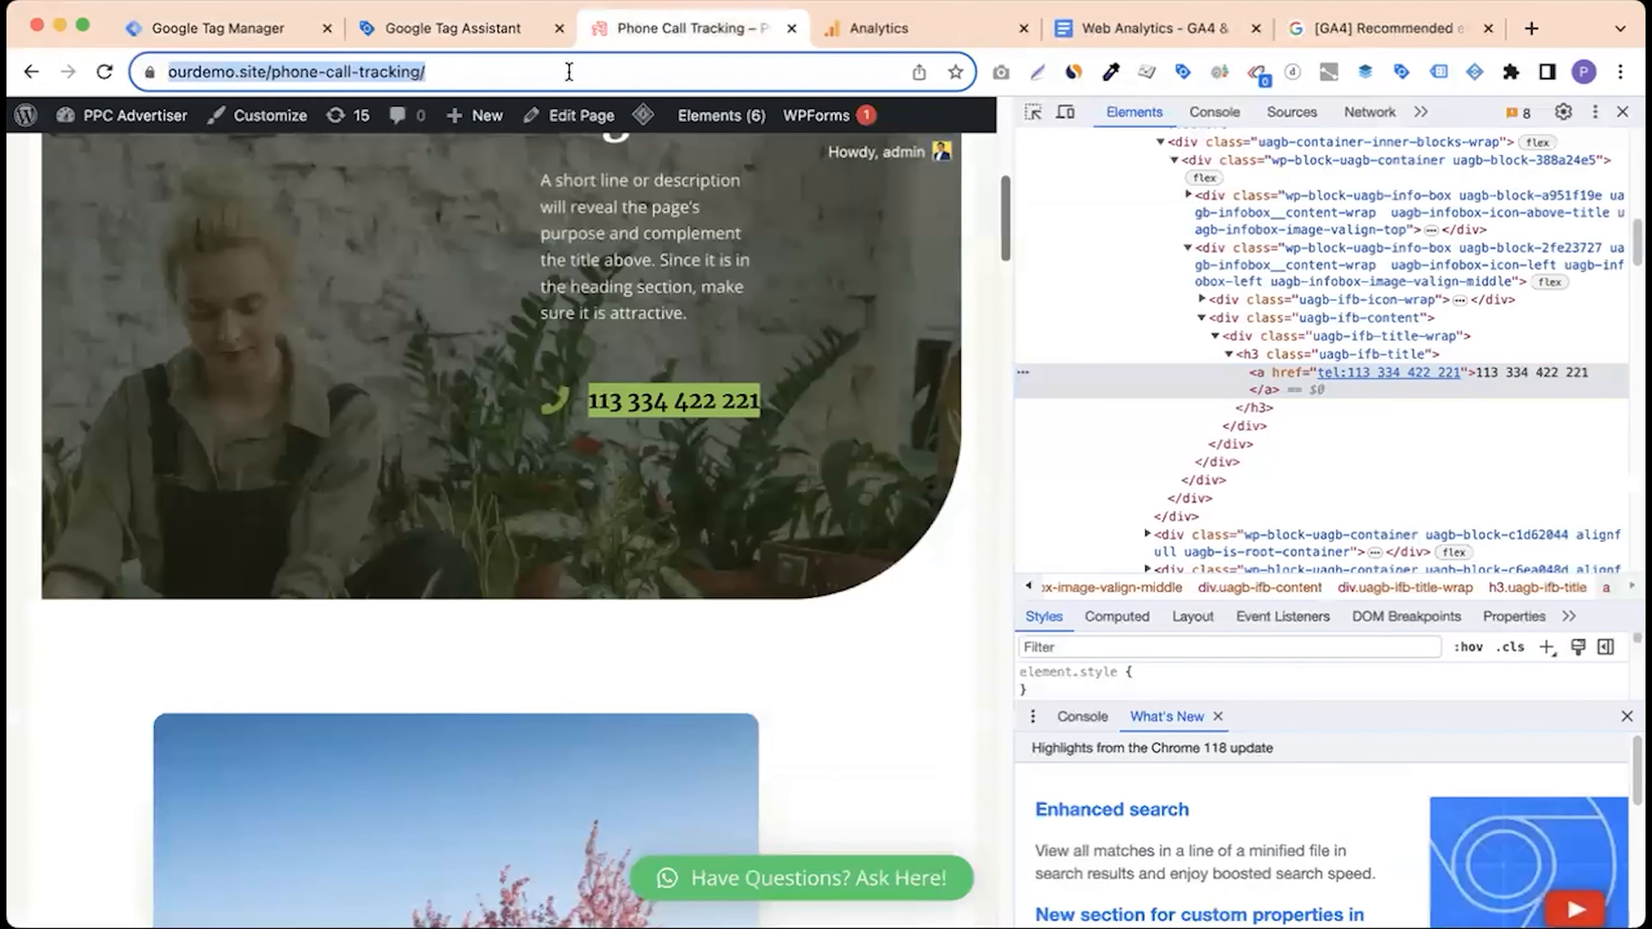
click(525, 38)
right_click(599, 228)
click(736, 623)
click(792, 651)
key(super+alt+i)
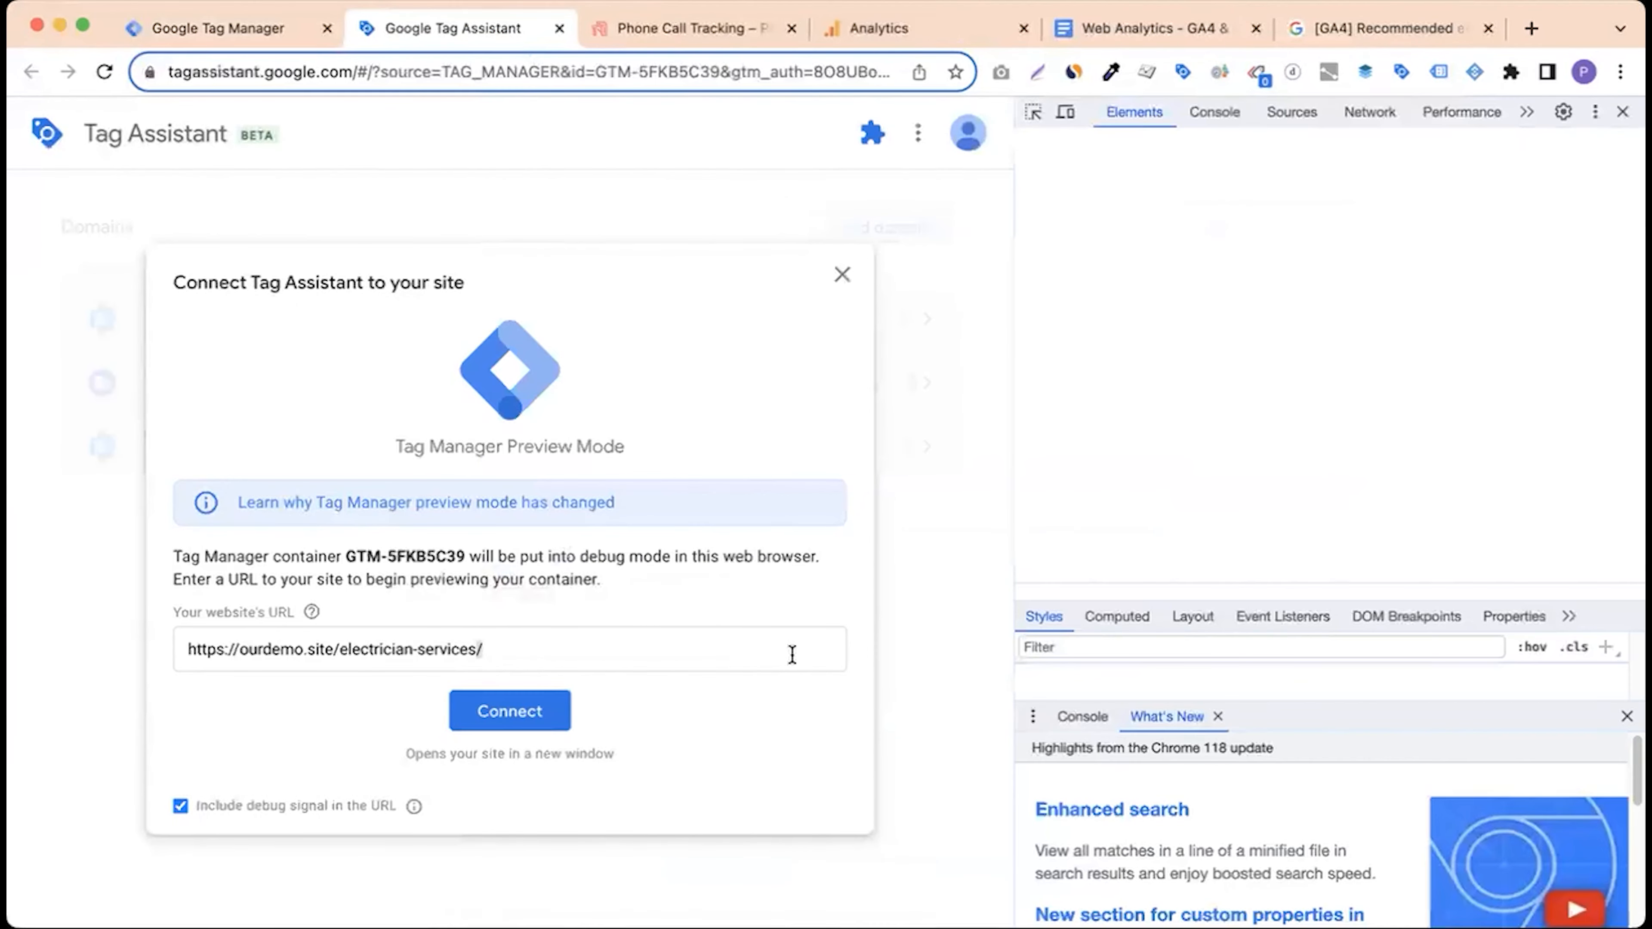
Step: Replace Tag Assistant's website URL with the copied Phone Call Tracking page URL and connect to the site
triple_click(658, 664)
key(super+v)
click(513, 711)
click(1622, 112)
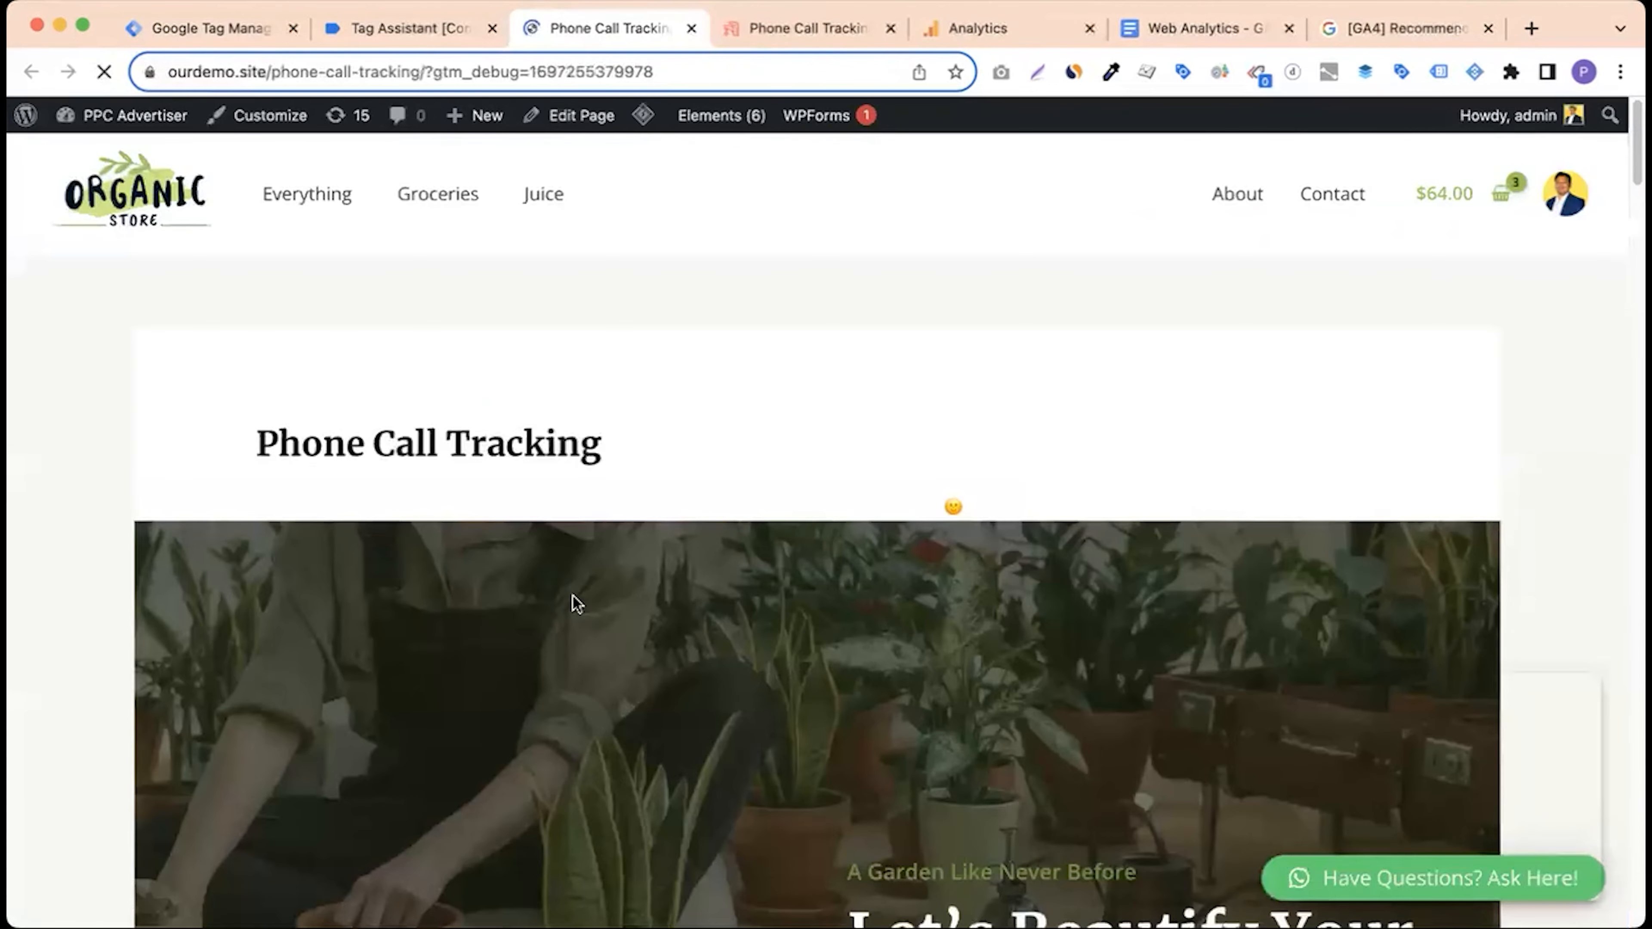
Step: Test the phone number link on the connected Phone Call Tracking page
scroll(573, 594, down, 3)
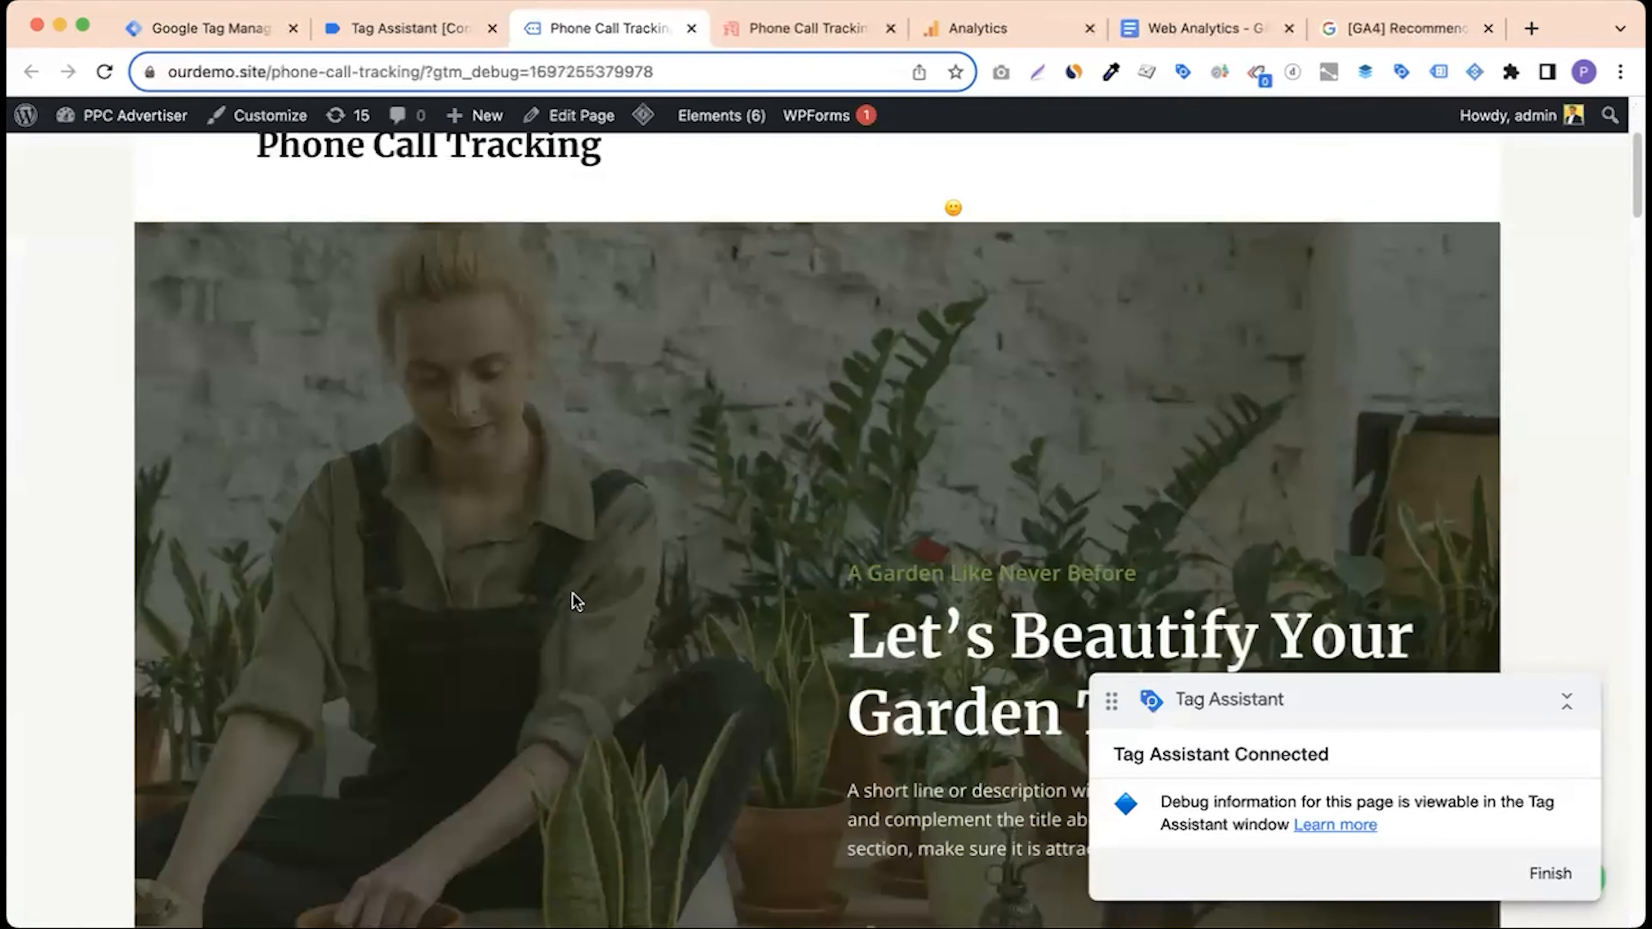
scroll(570, 593, down, 2)
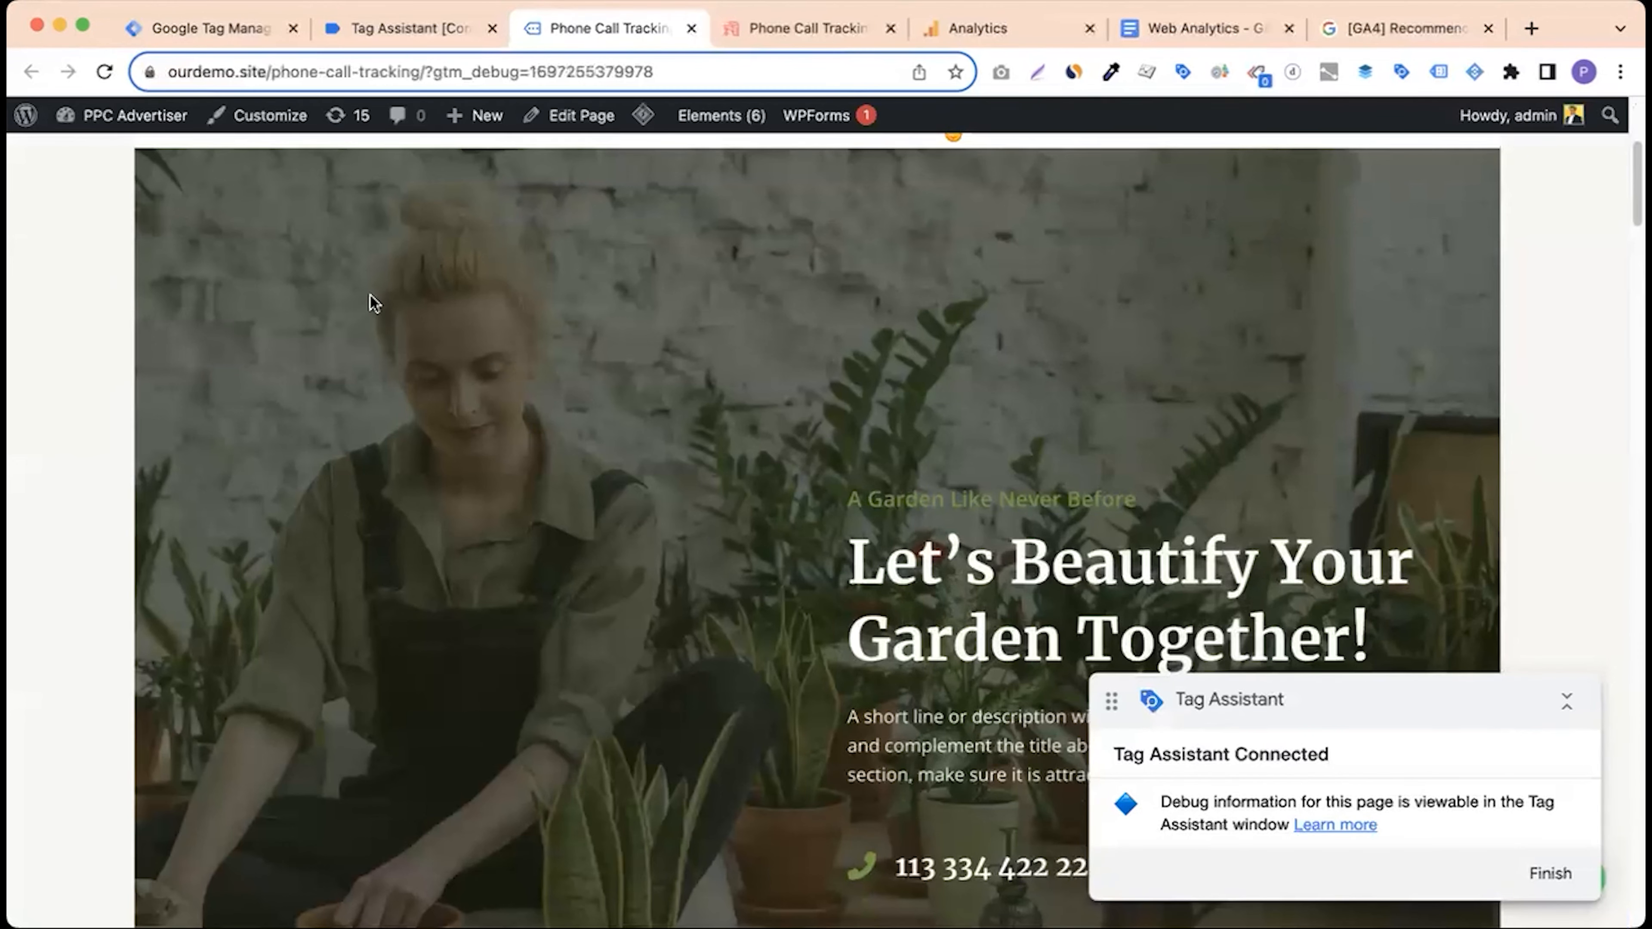
scroll(373, 302, down, 8)
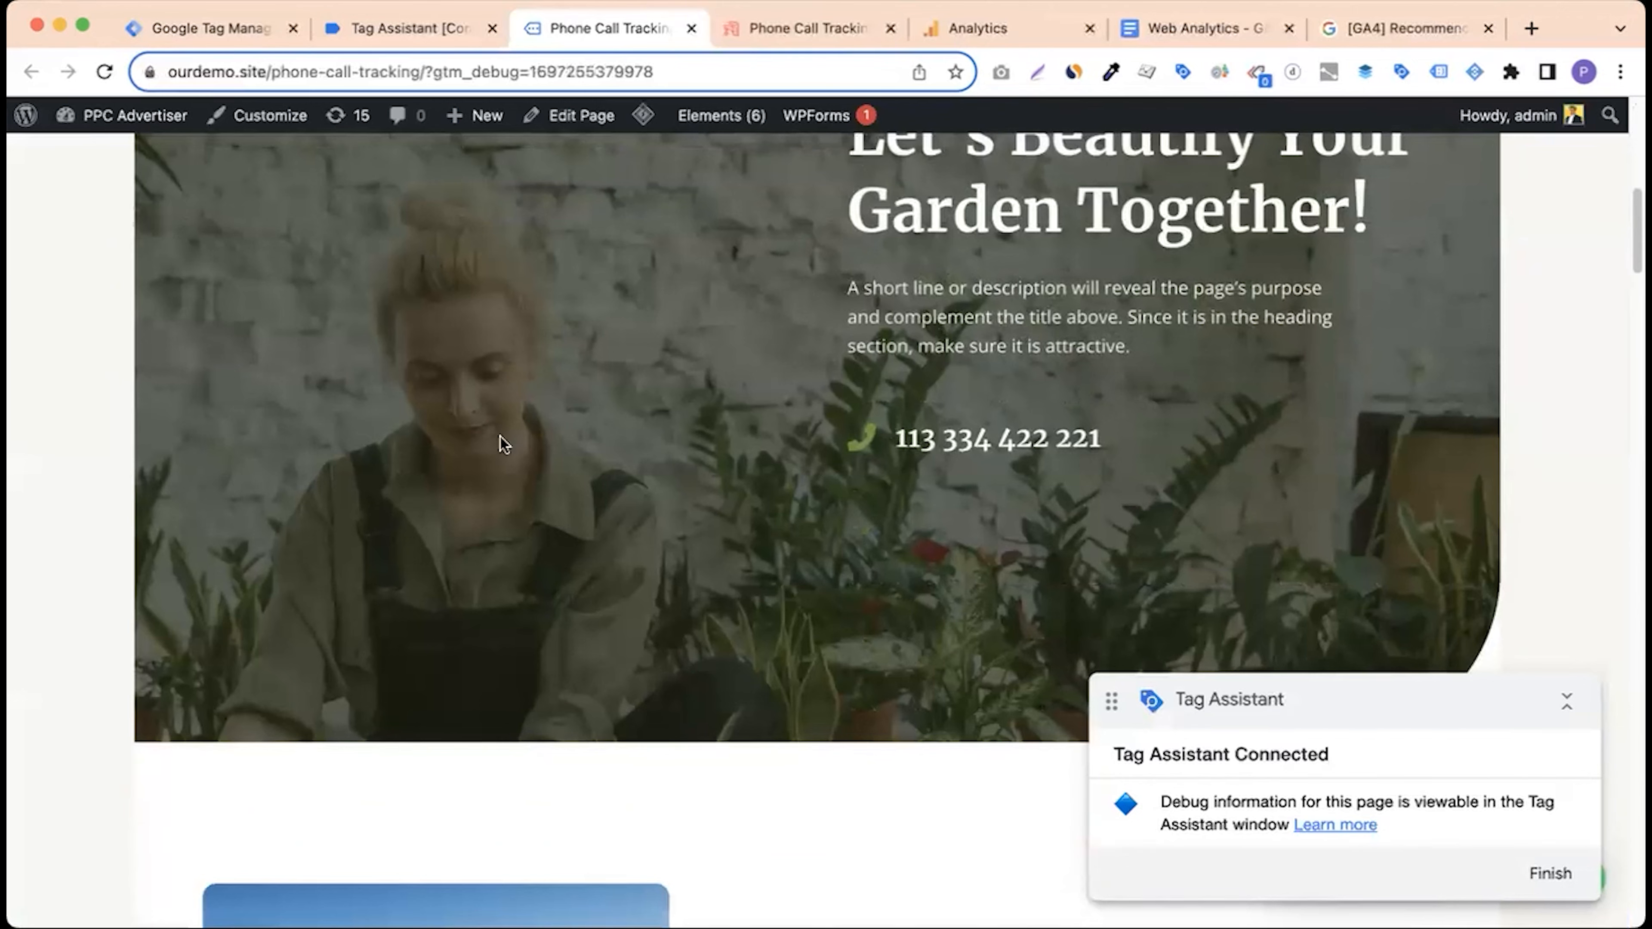
Step: Switch to Tag Assistant and review the GA4 - Phone Number tag's details for the Phone Call Tracking page
click(396, 28)
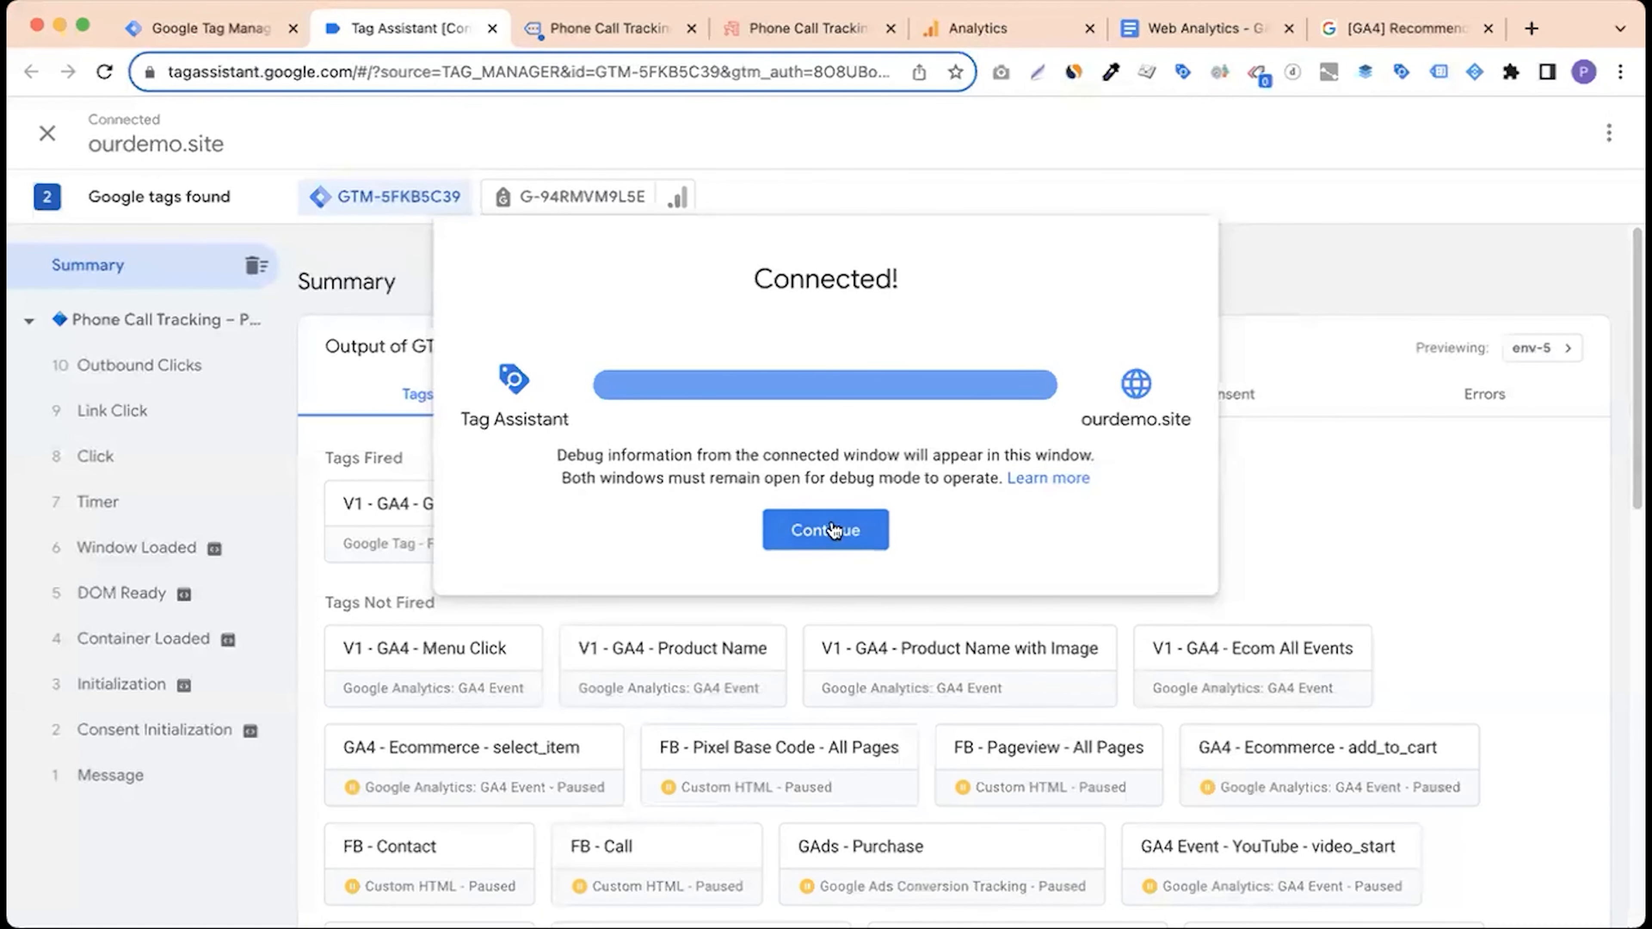
click(820, 528)
click(116, 323)
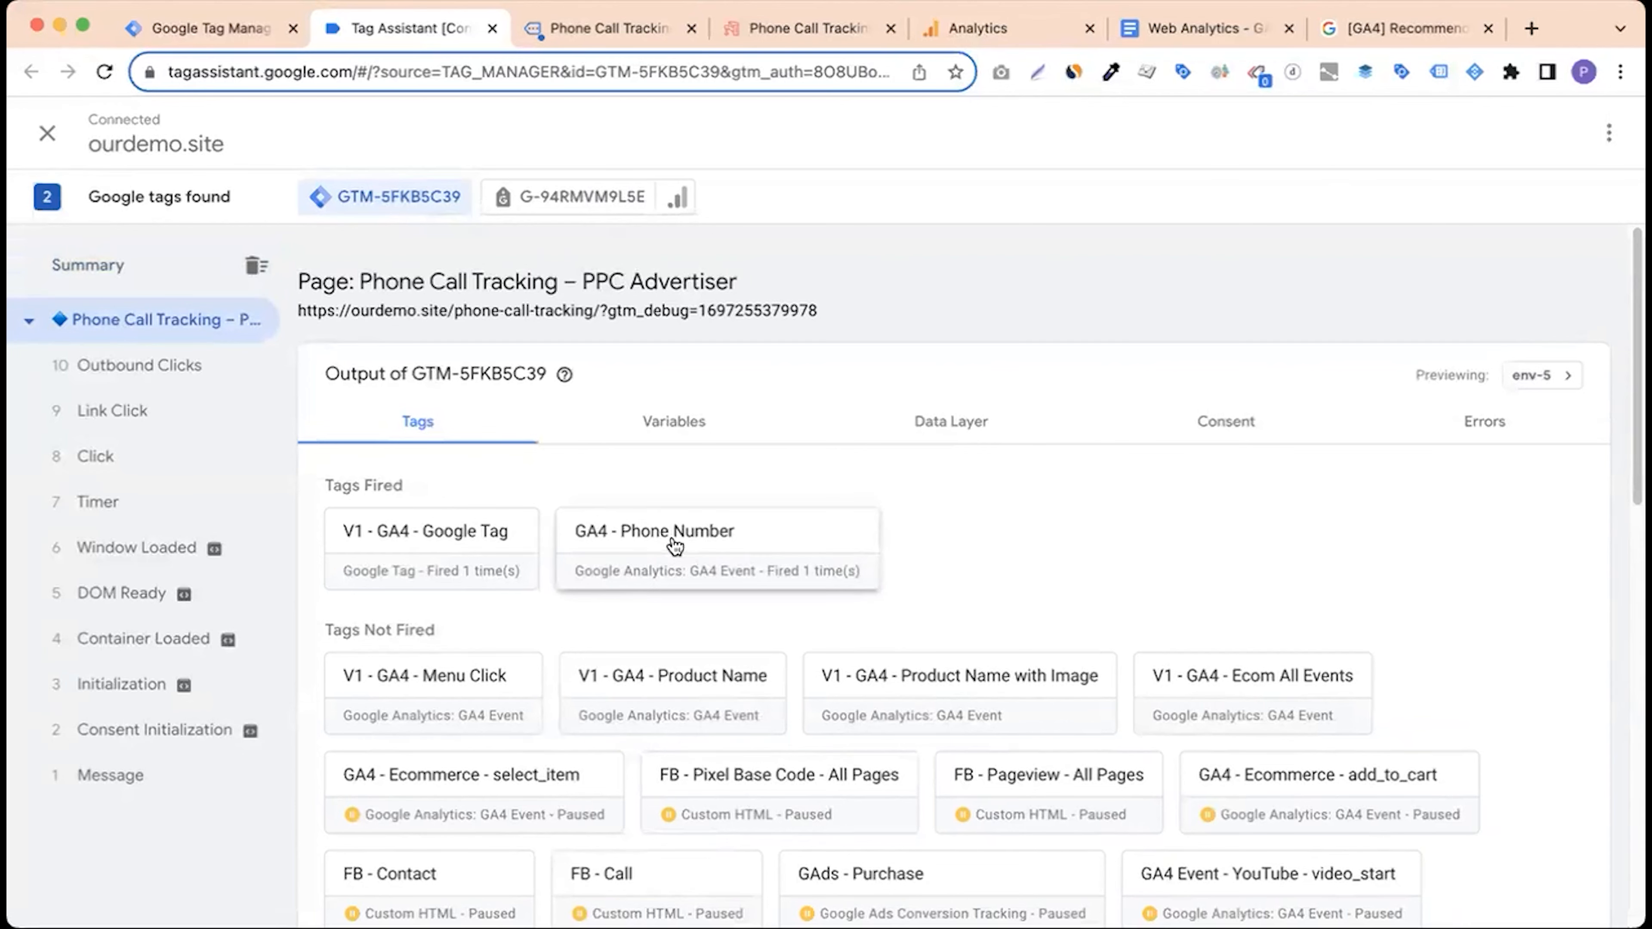
click(658, 560)
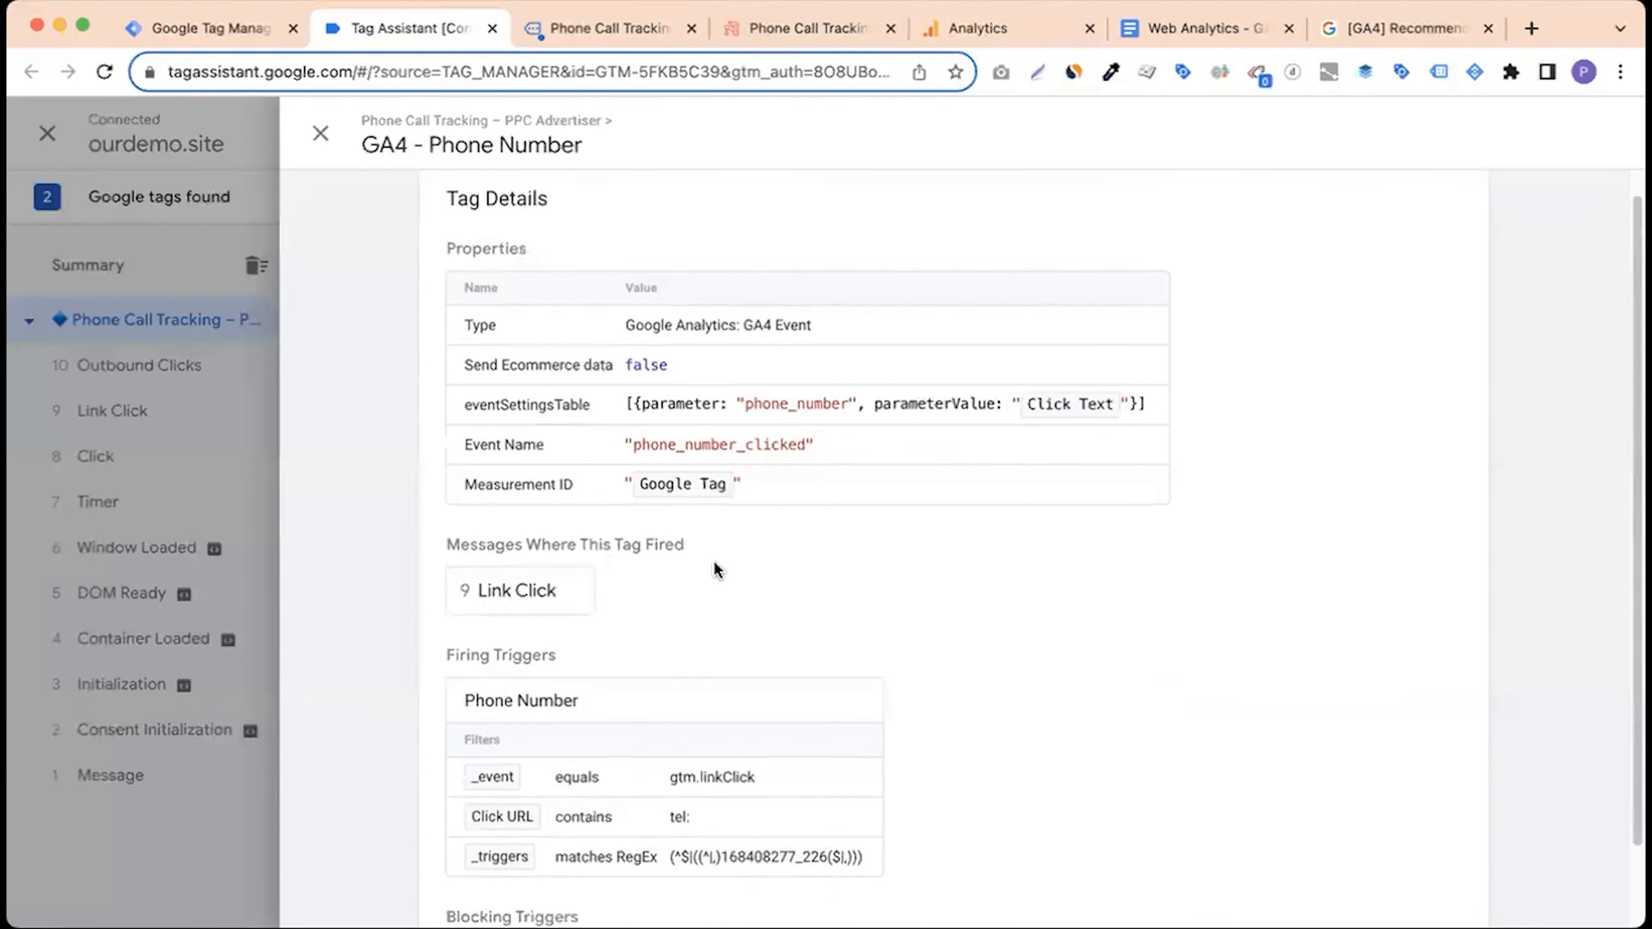
scroll(715, 569, down, 3)
scroll(670, 602, up, 3)
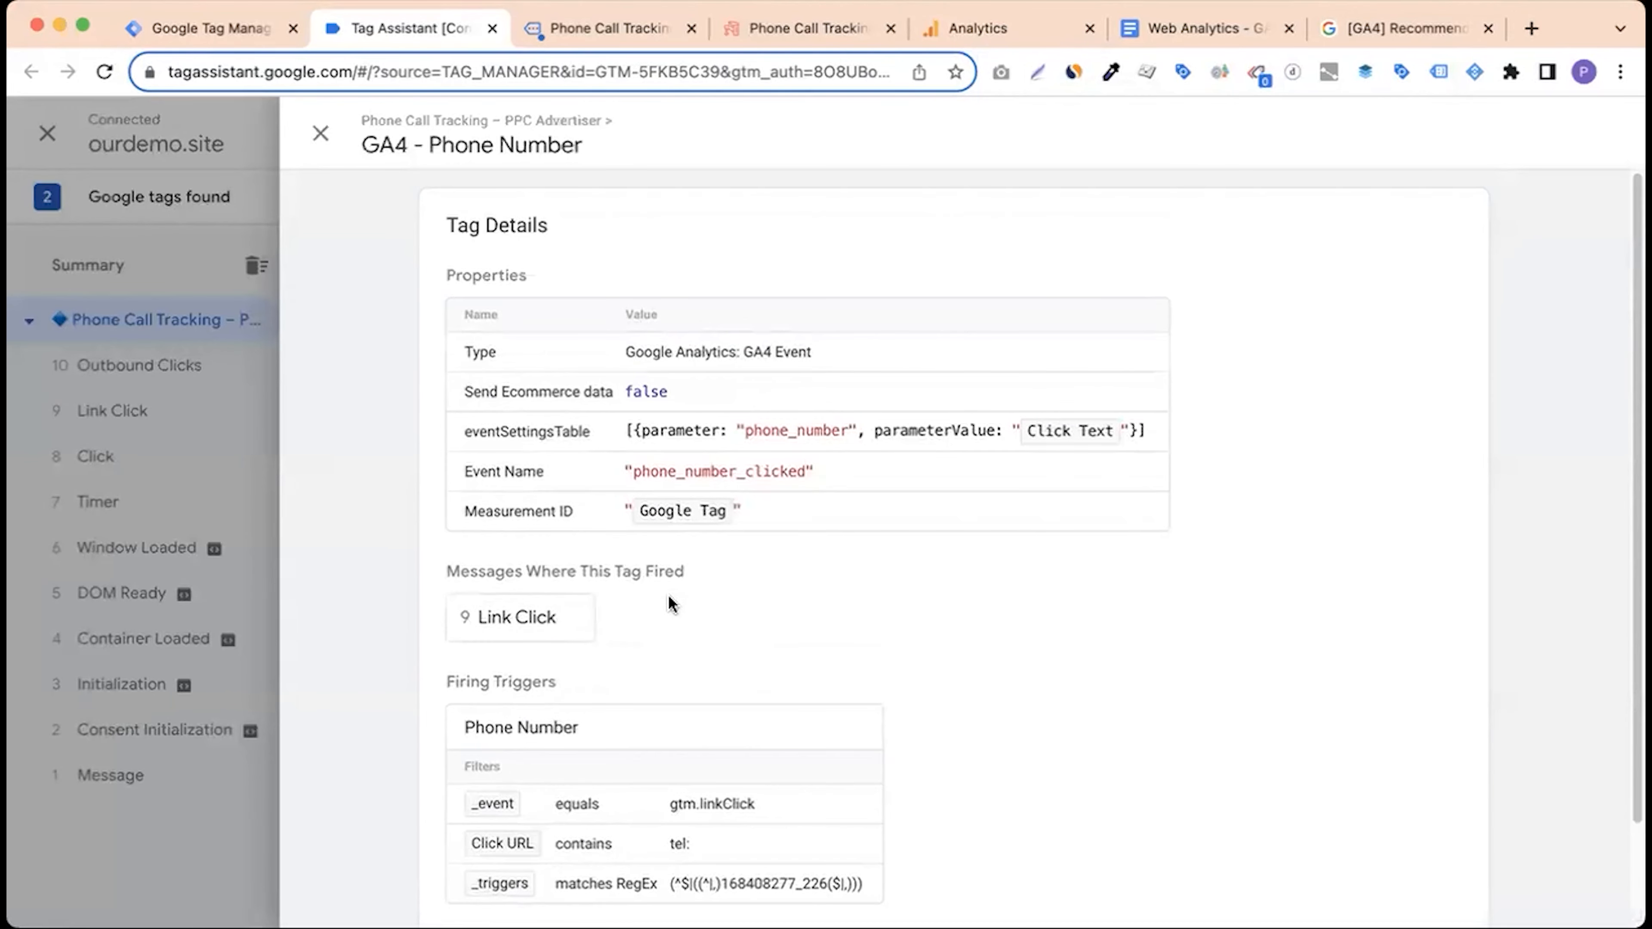
click(320, 133)
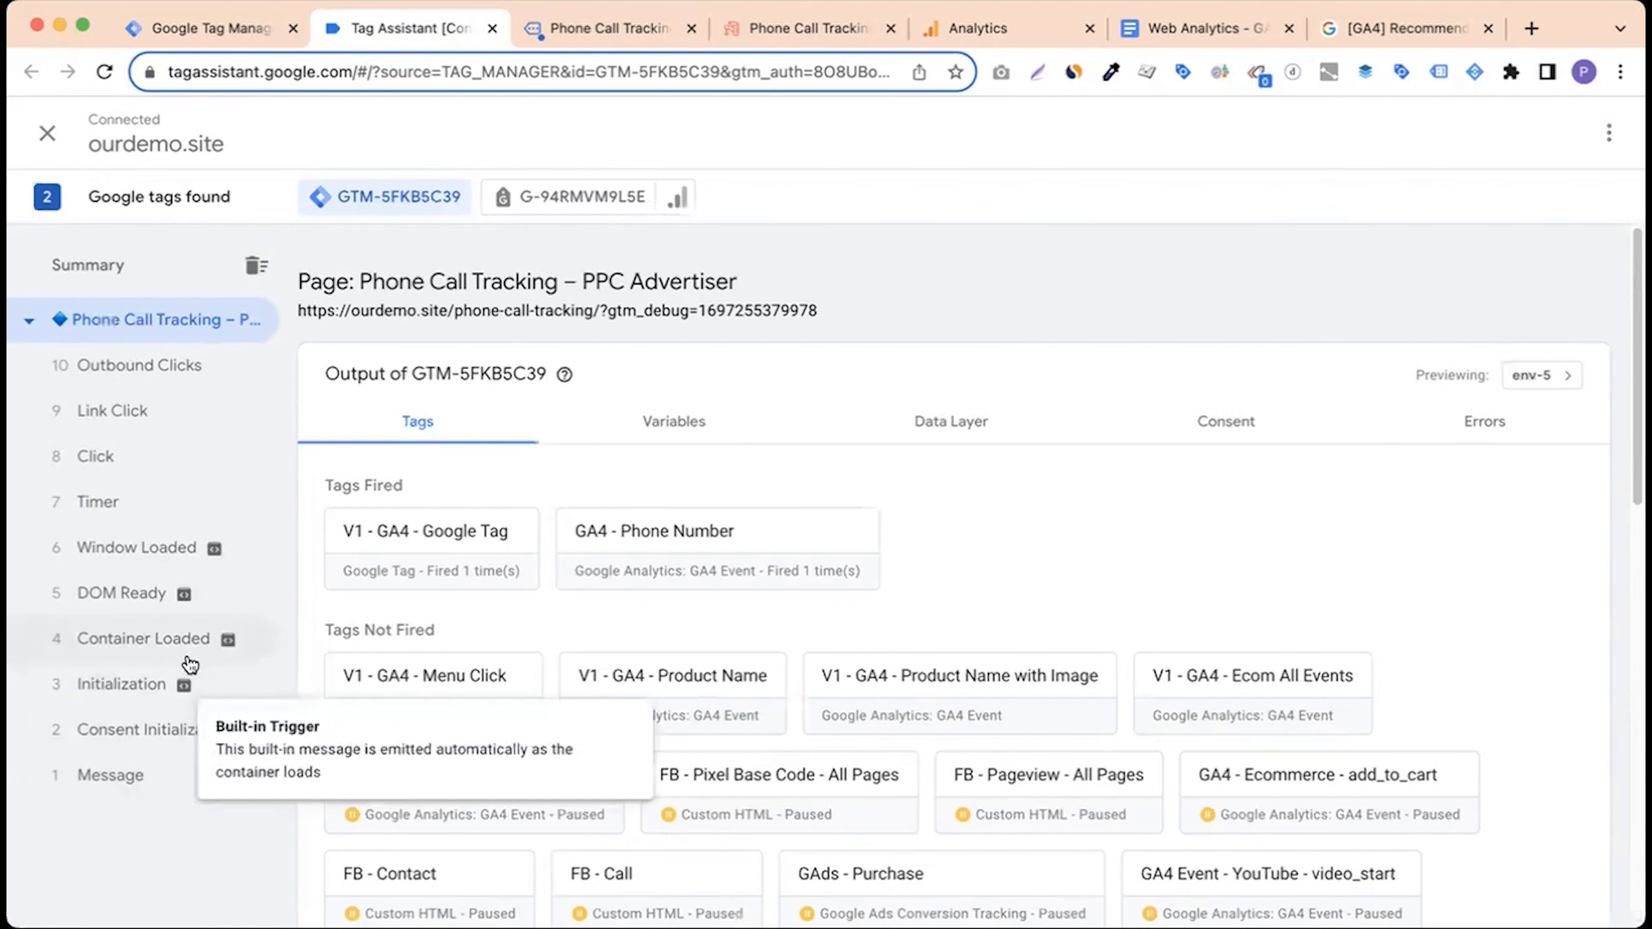
Step: Check the Click and Link Click events, examining the phone_number value sent by the GA4 - Phone Number tag
click(116, 457)
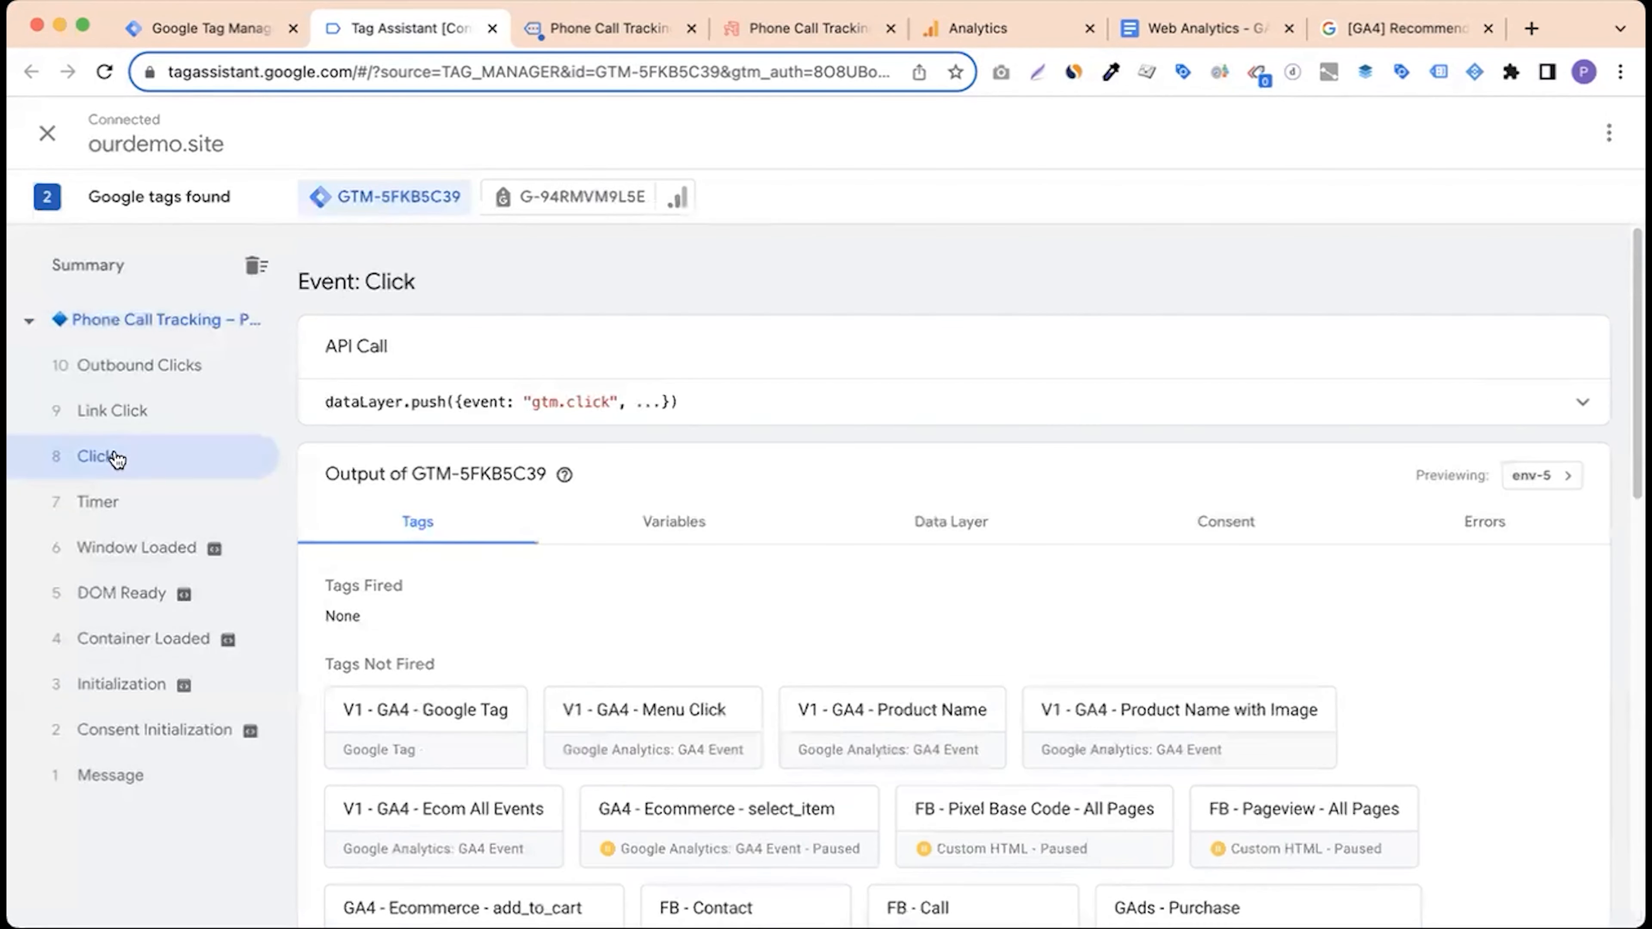
click(136, 413)
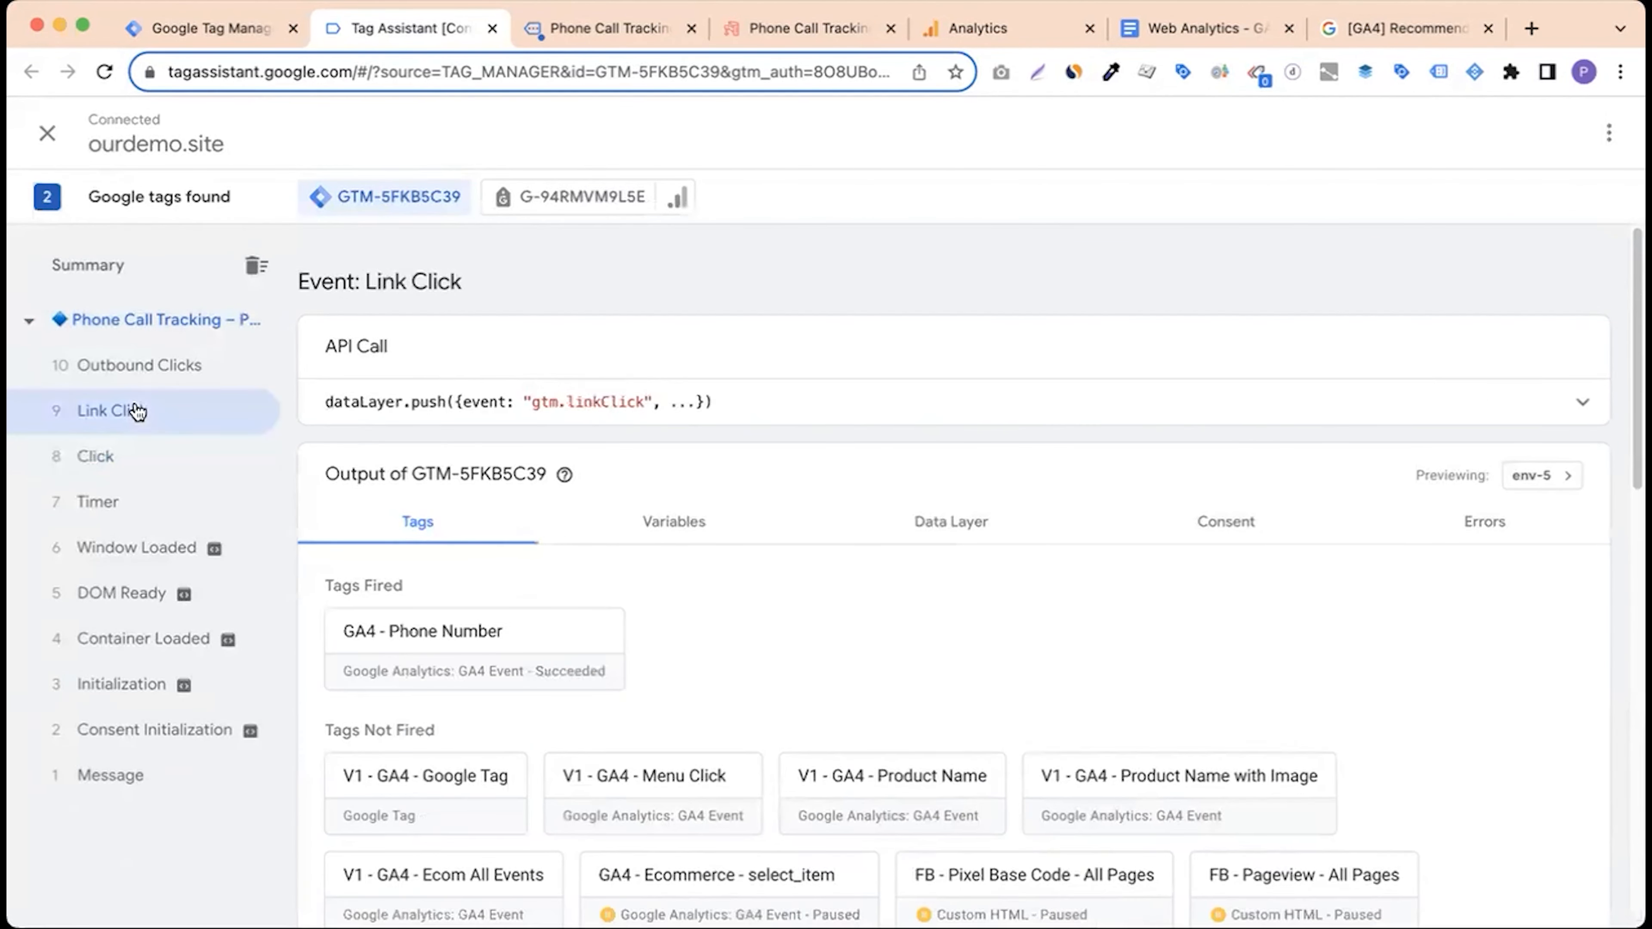
click(556, 648)
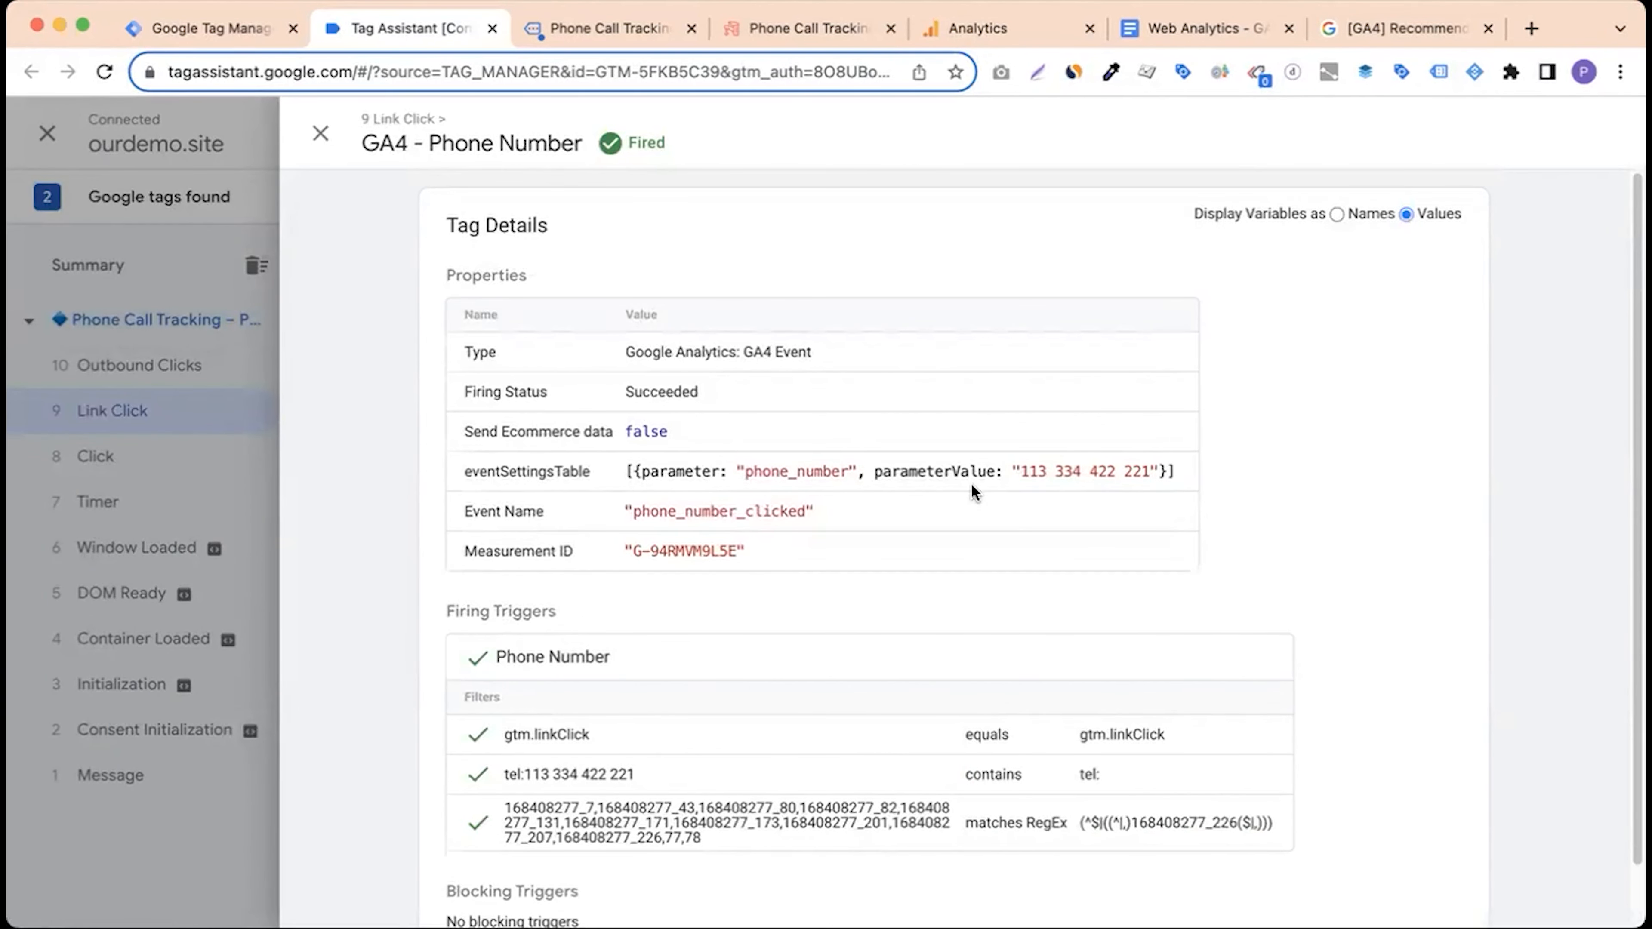
drag(1027, 471, 1166, 473)
click(1123, 534)
click(320, 135)
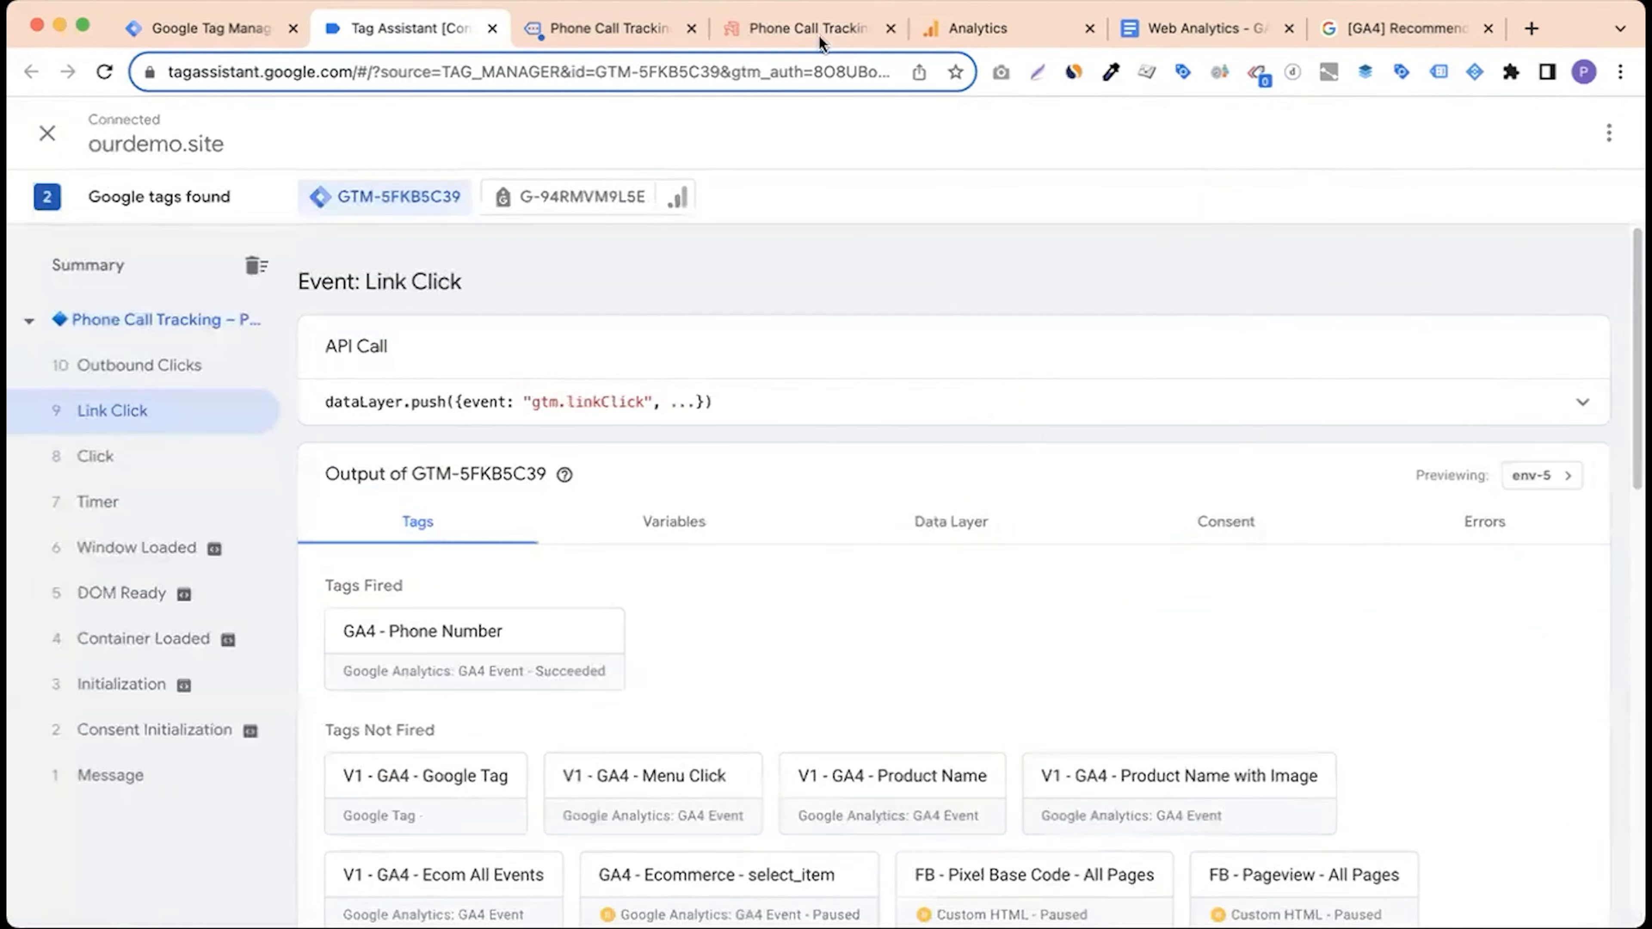
Step: Switch to Google Analytics DebugView and open the parameters of the phone_number_clicked event
click(818, 34)
click(985, 29)
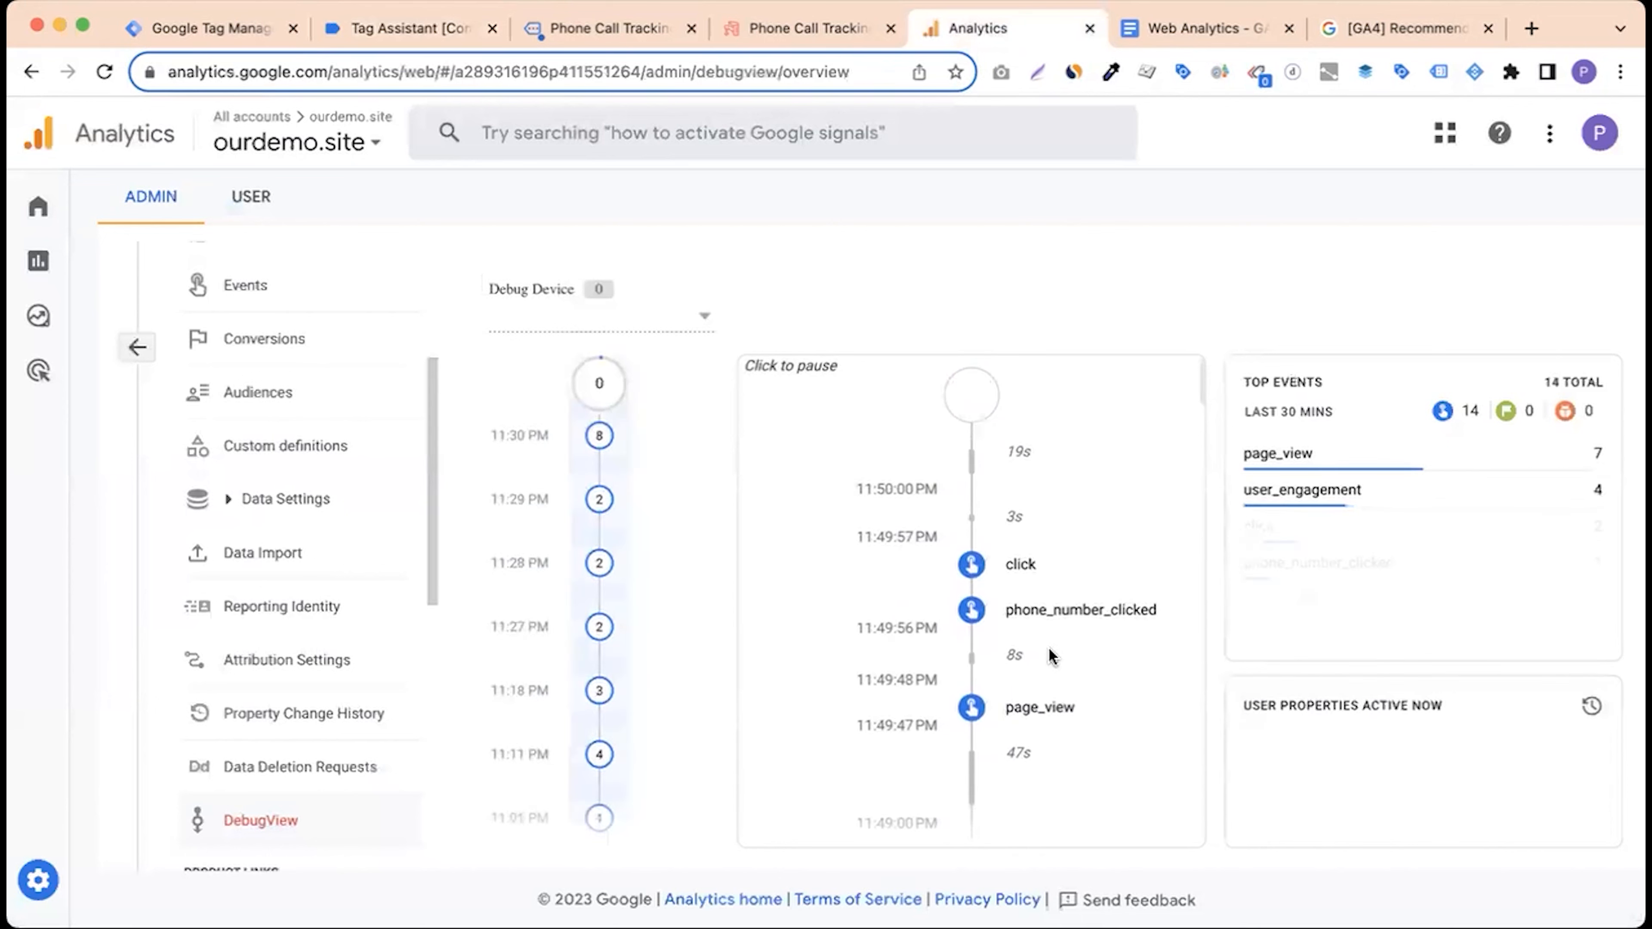
click(1044, 629)
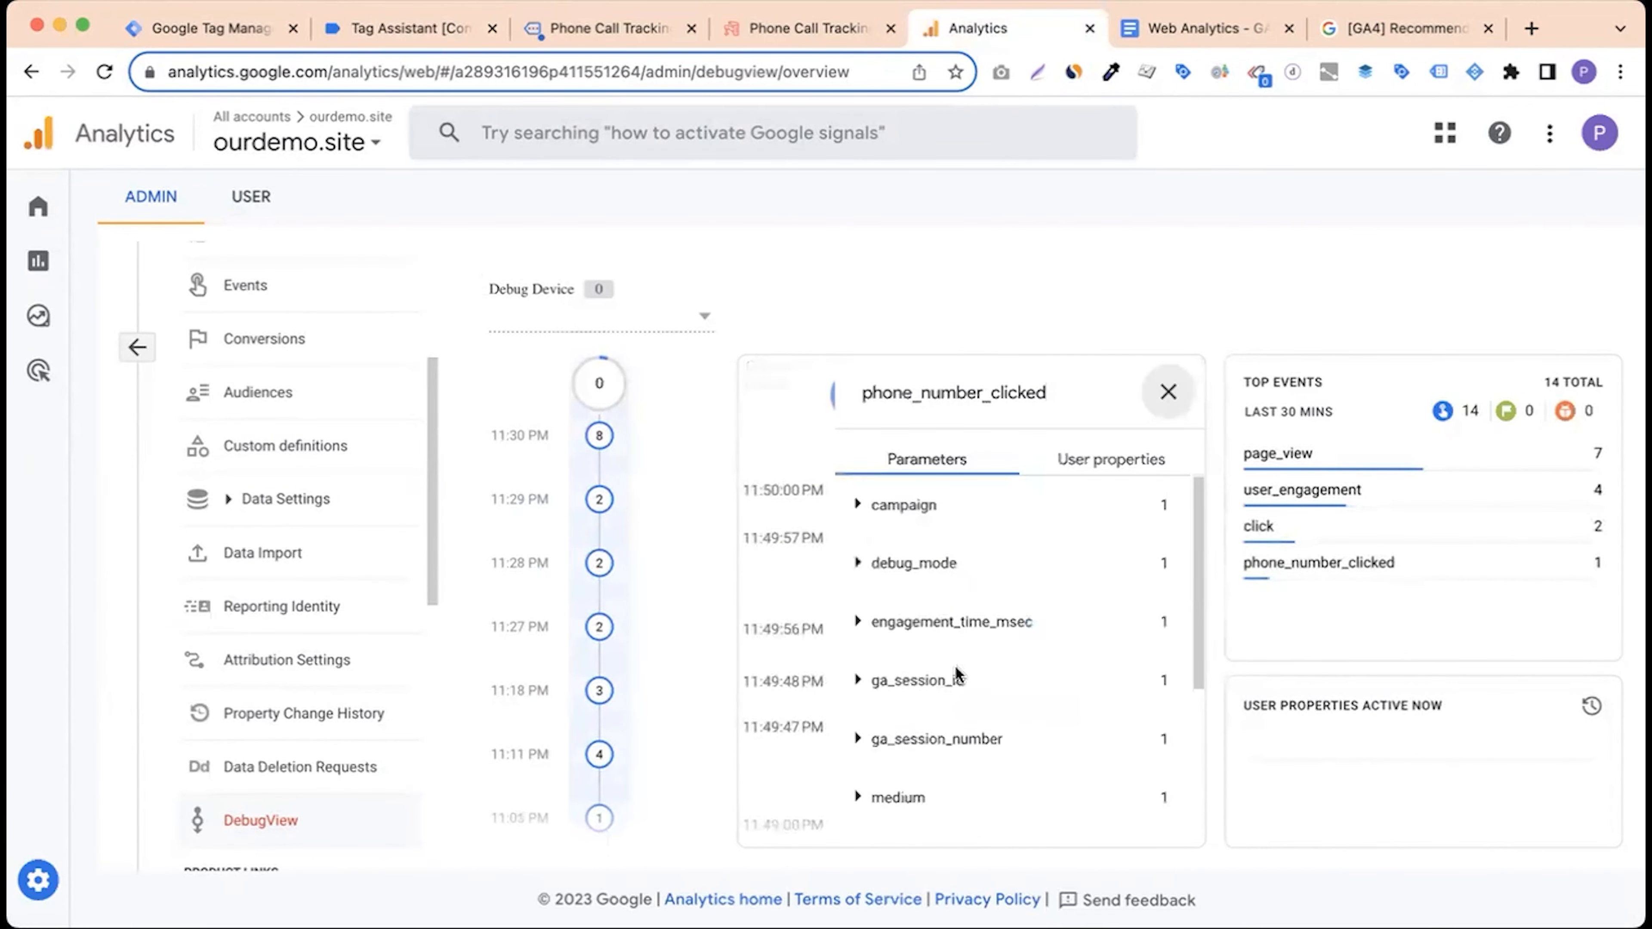
Step: Expand the phone_number parameter of the phone_number_clicked event in DebugView and check its value
scroll(956, 670, down, 4)
scroll(958, 651, down, 1)
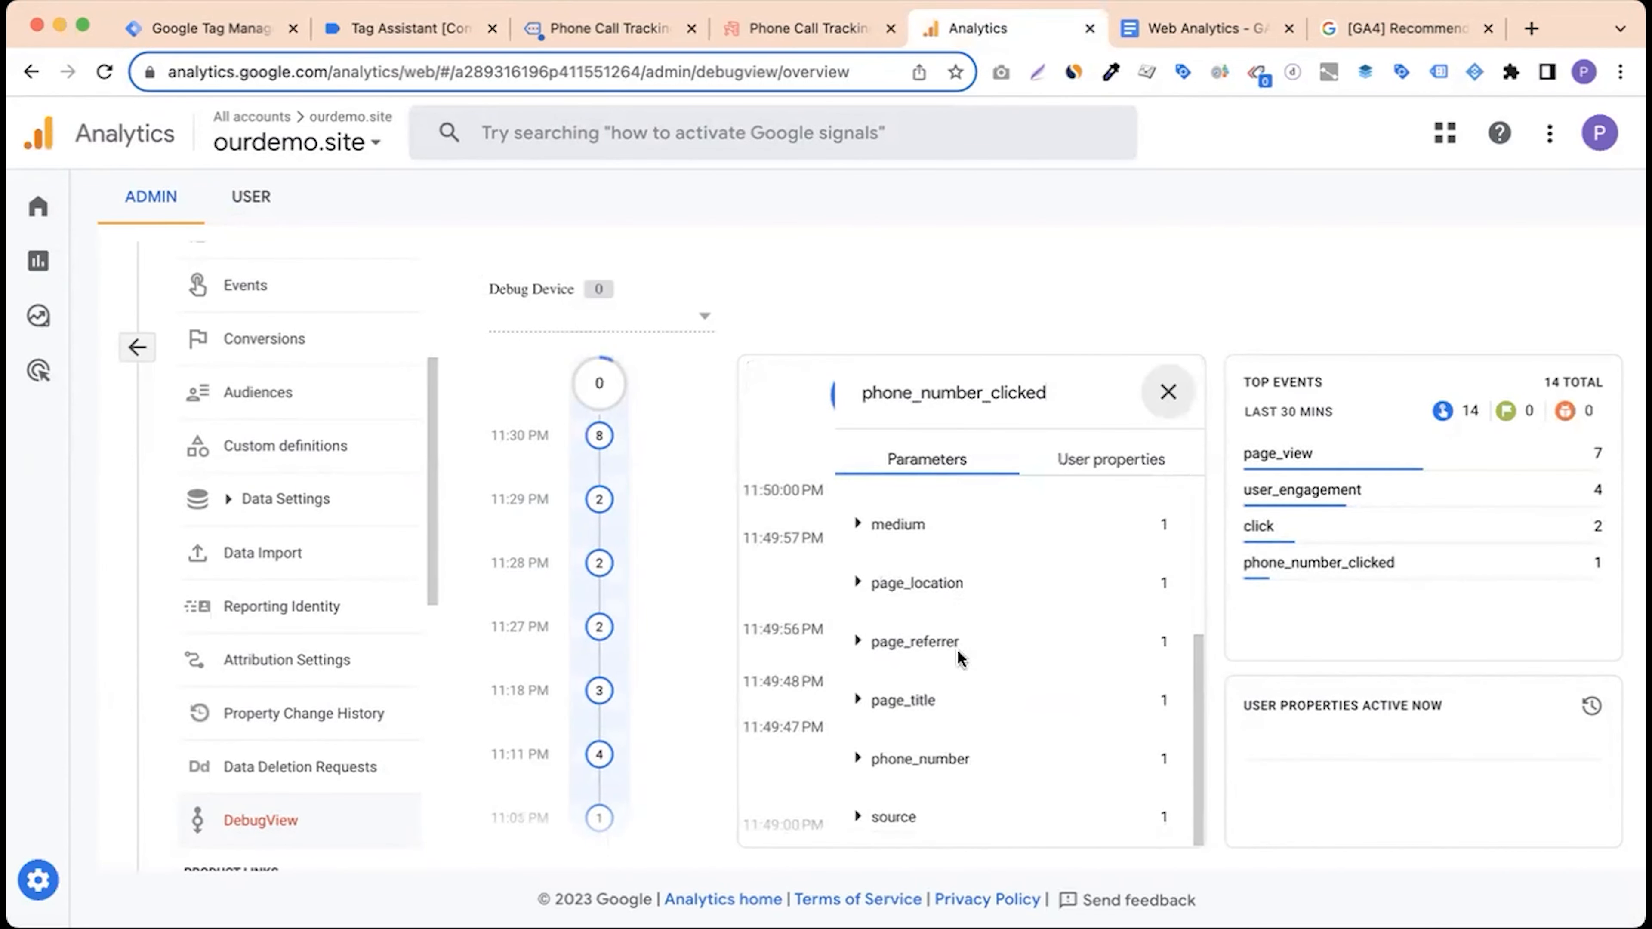
click(868, 757)
scroll(871, 762, down, 1)
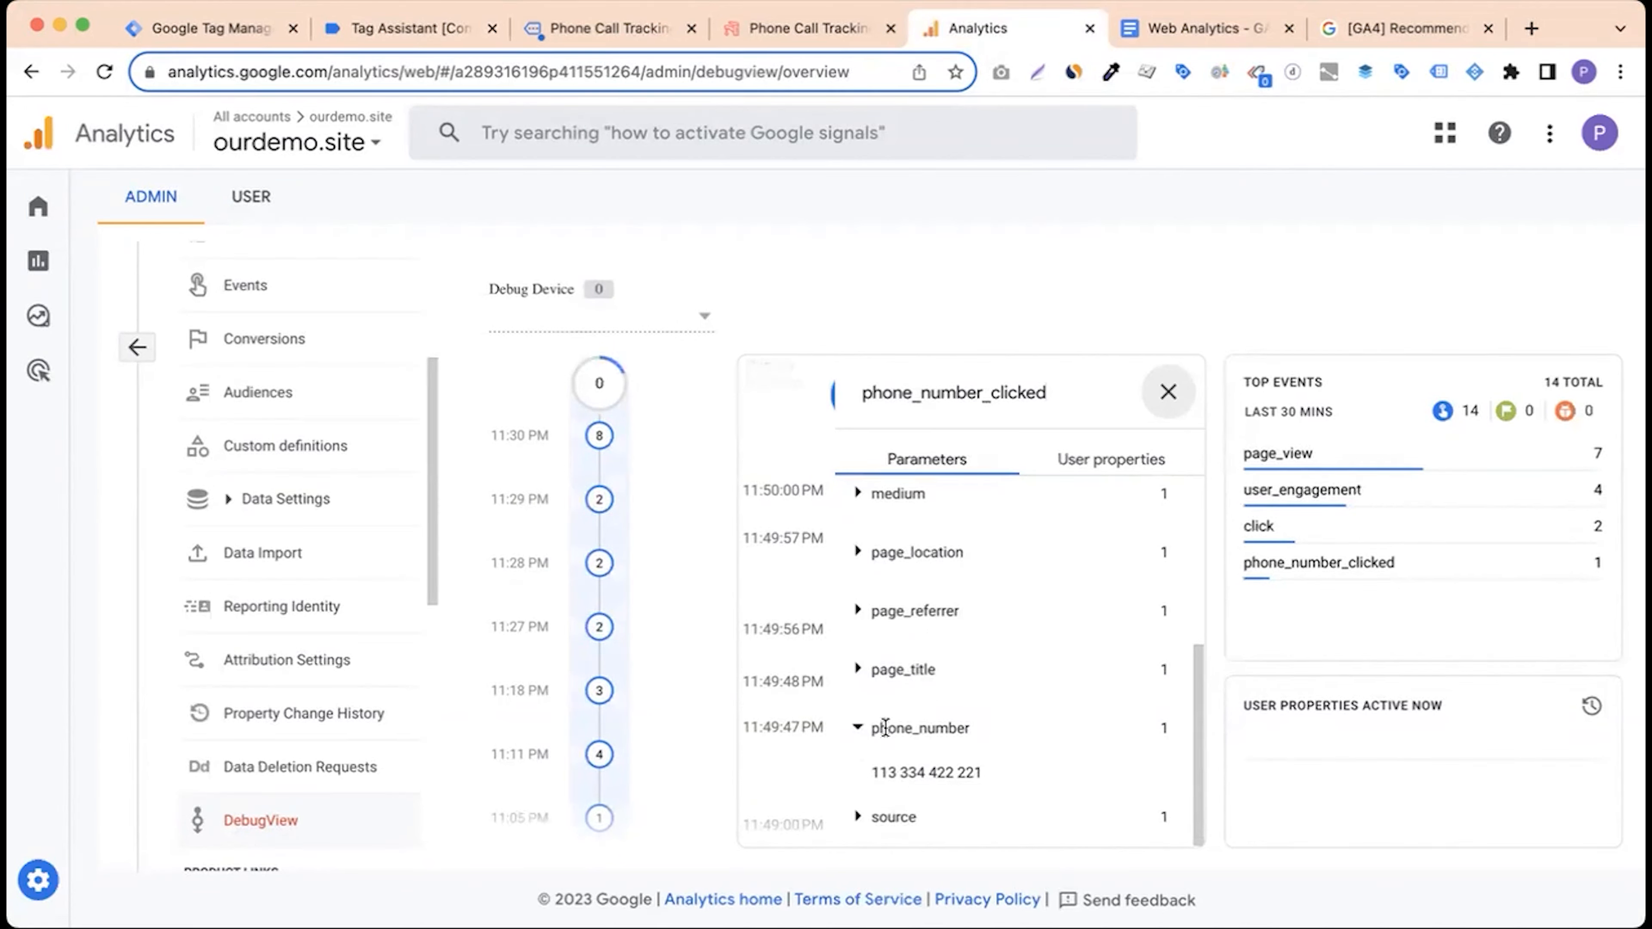
drag(874, 728, 977, 738)
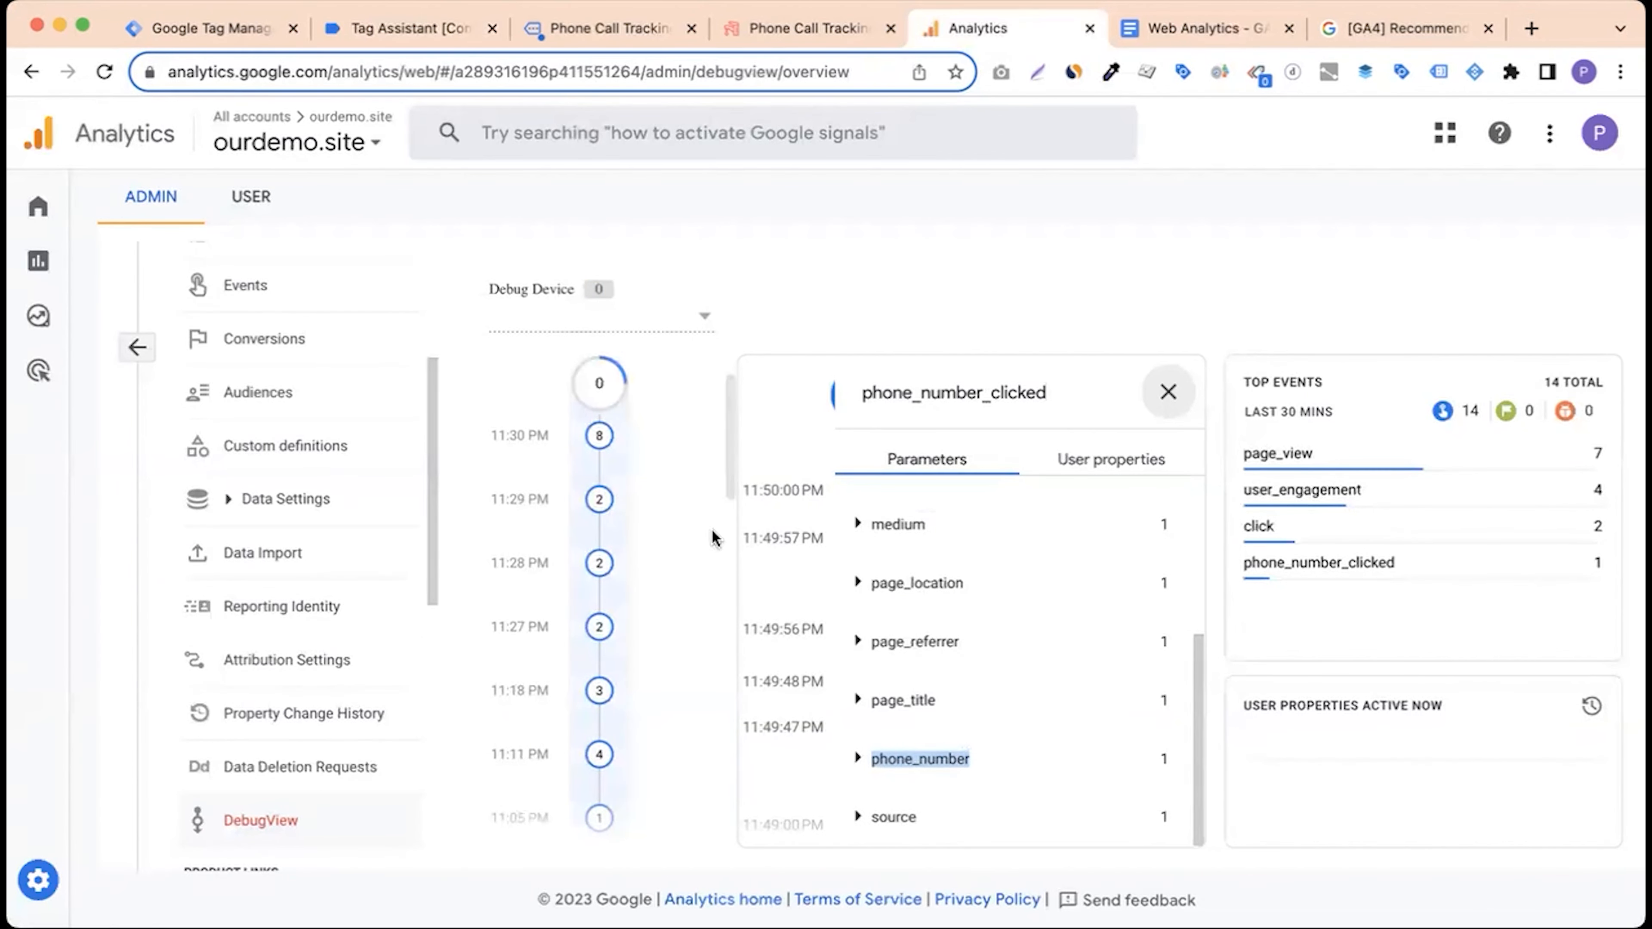
Step: Return from DebugView to the Admin overview and review the property's existing events
click(137, 348)
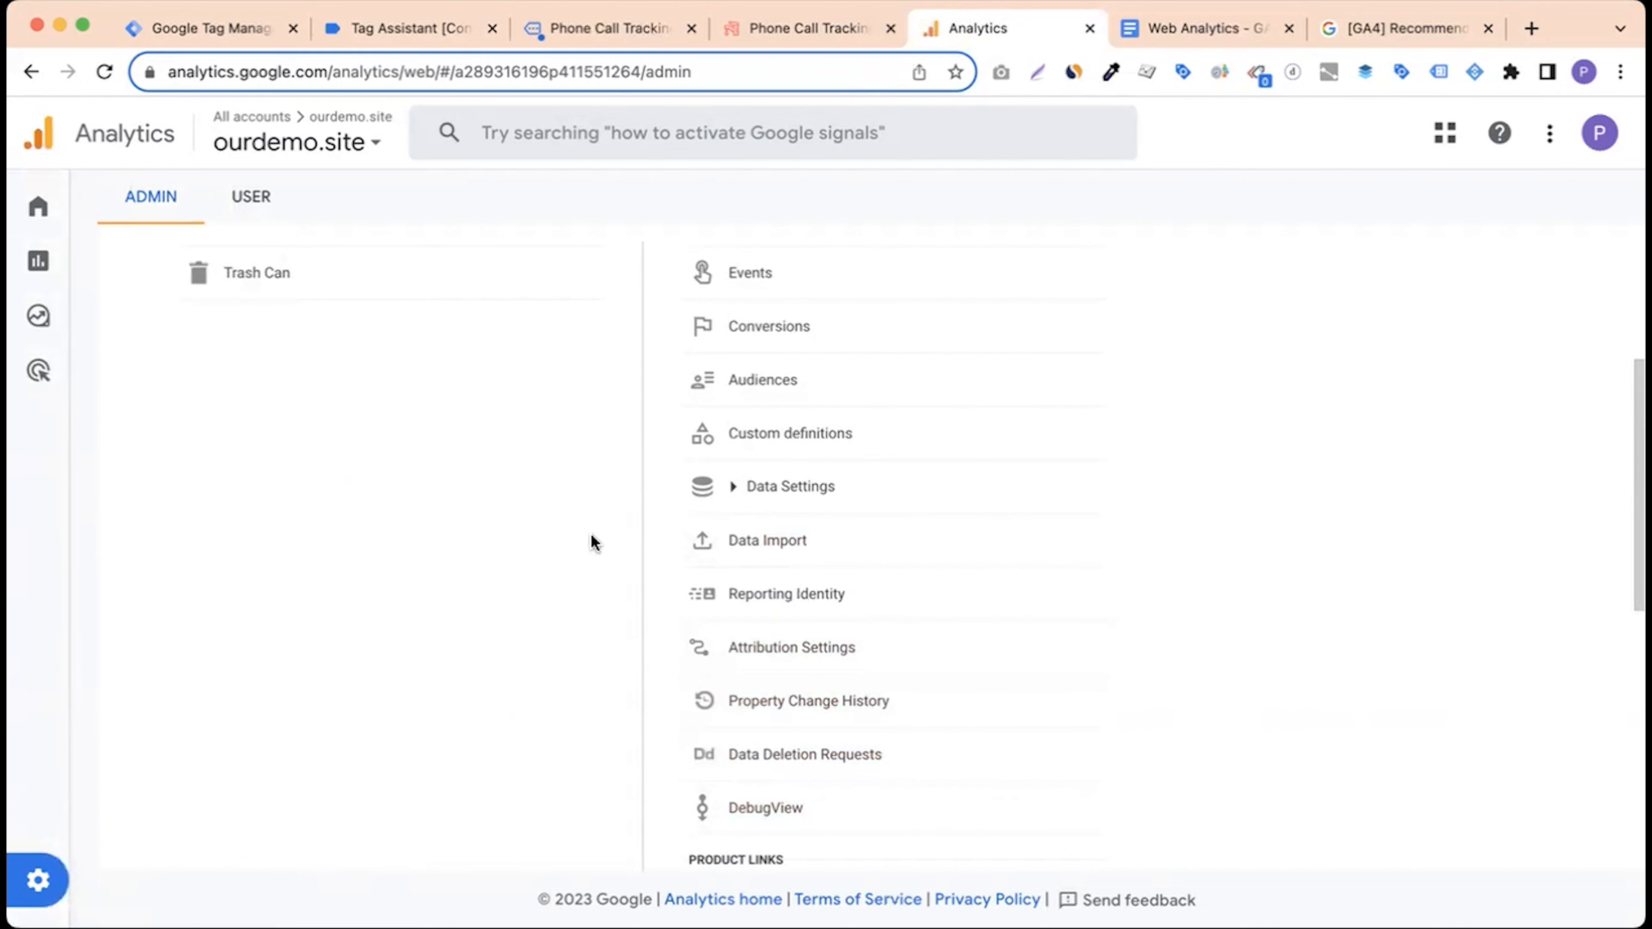
scroll(557, 582, up, 5)
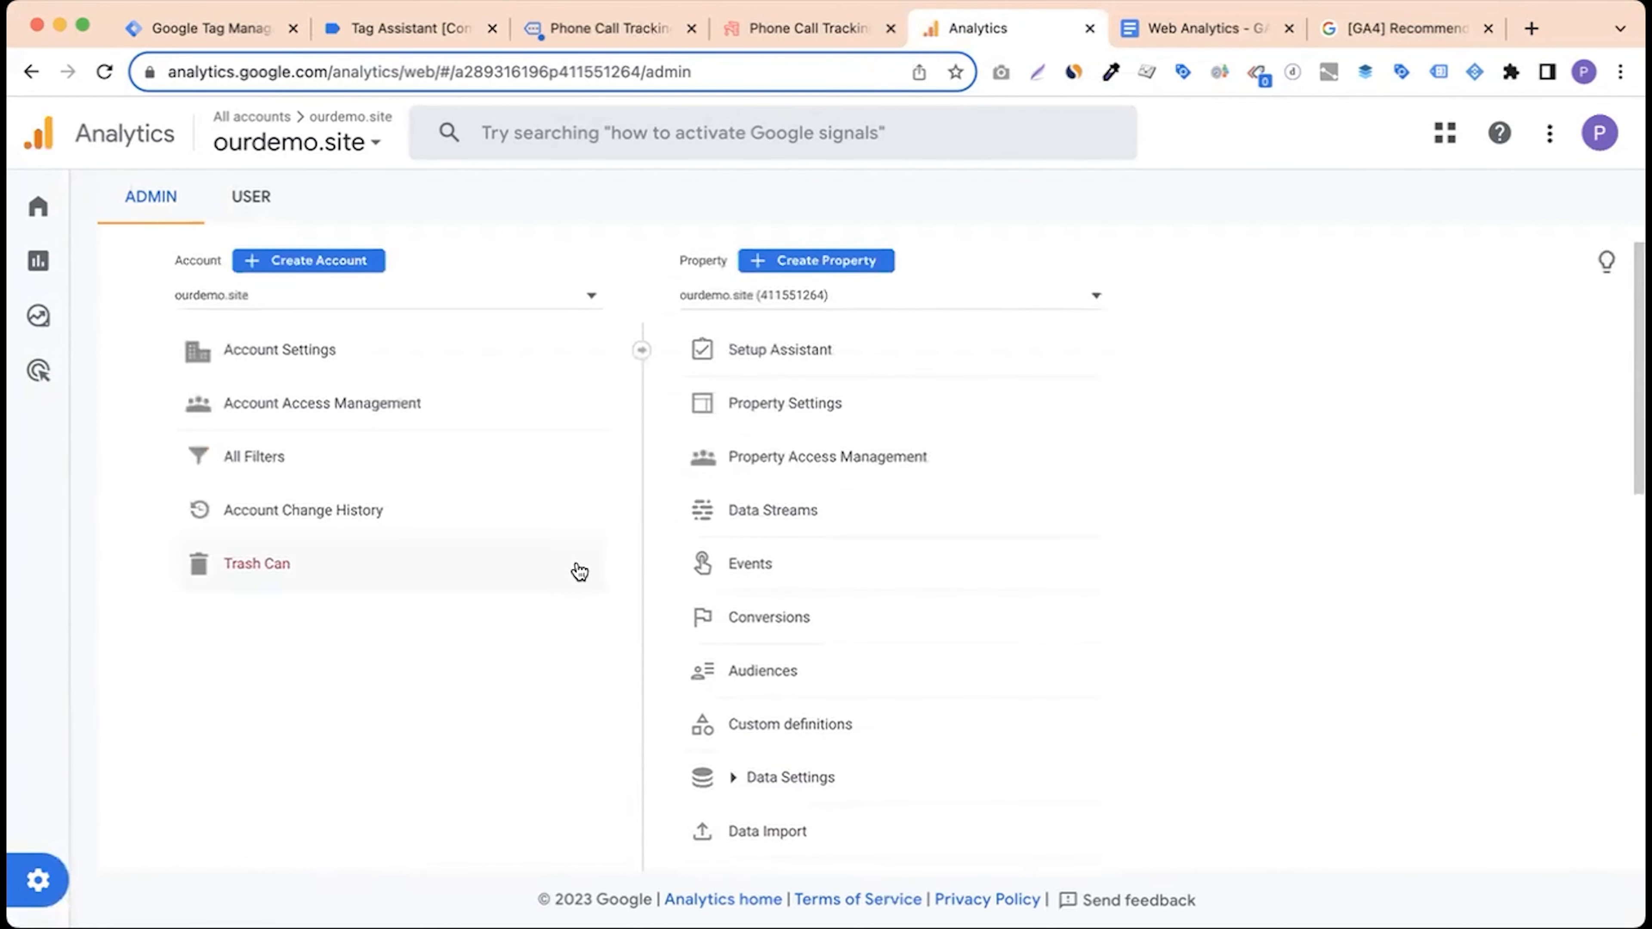
scroll(687, 601, down, 3)
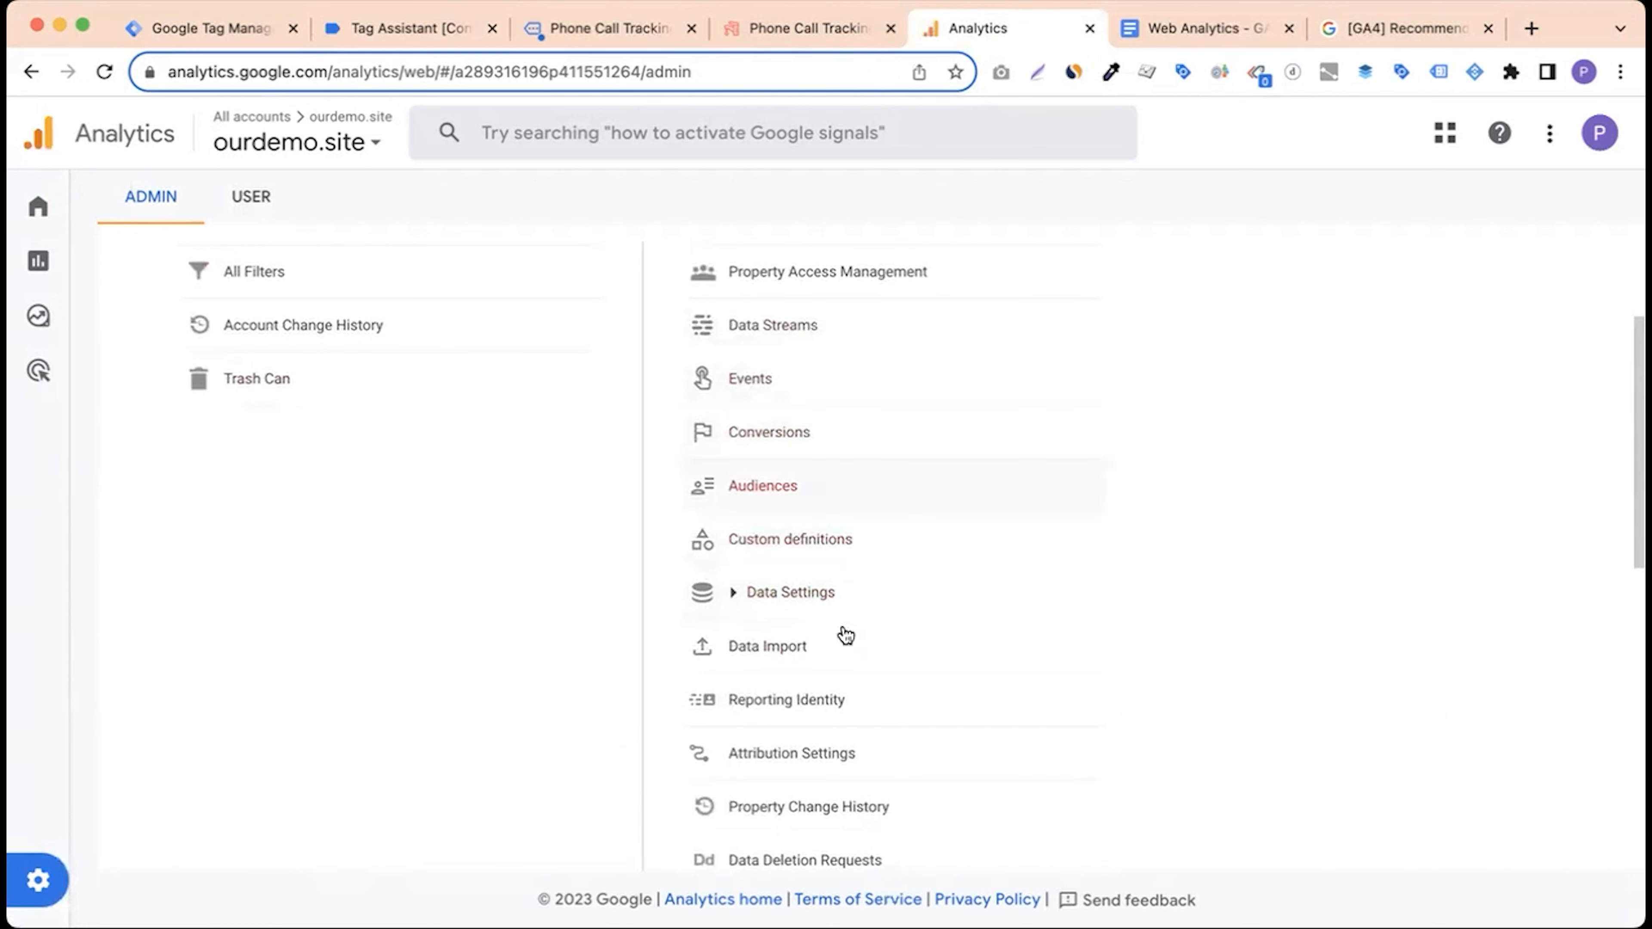
click(755, 392)
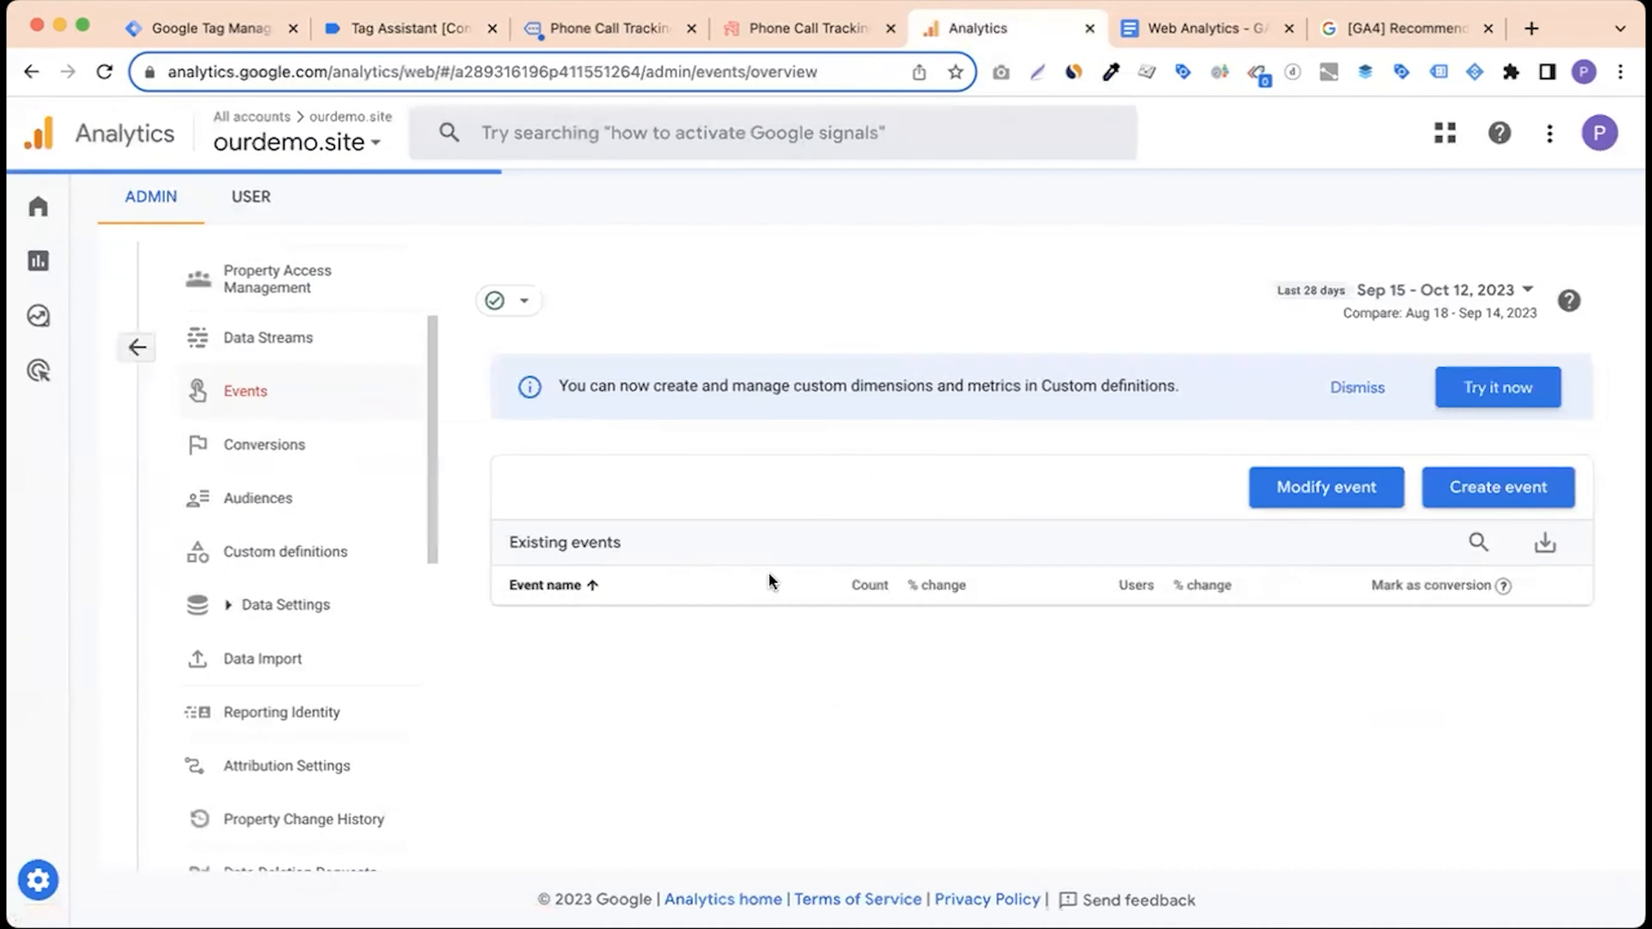
scroll(747, 628, down, 3)
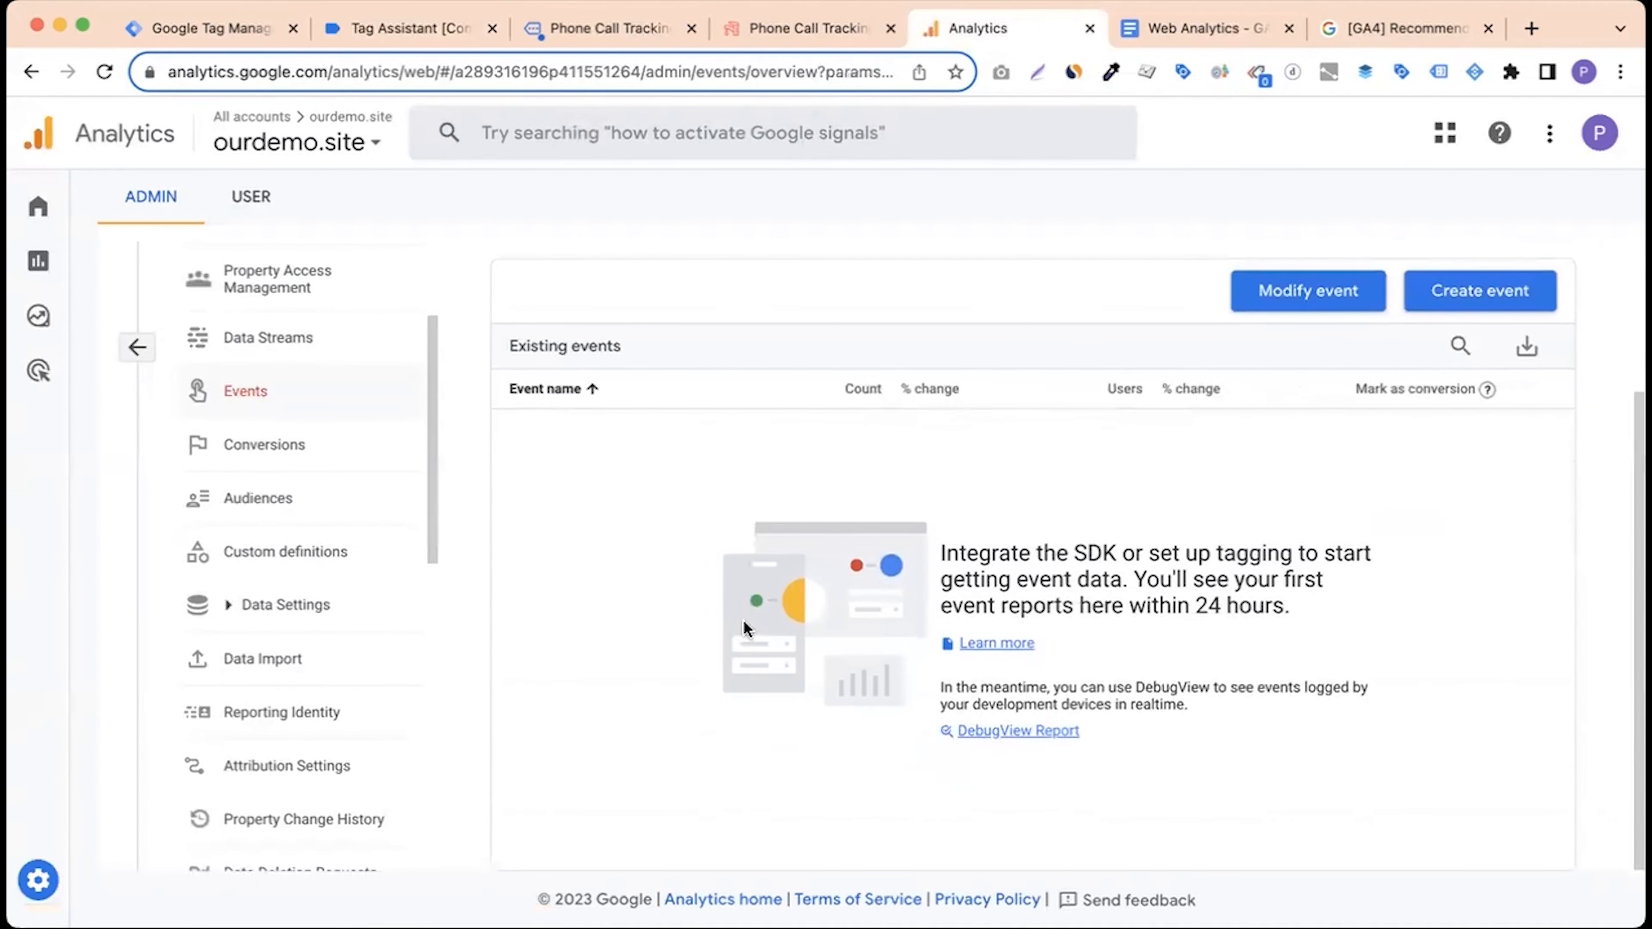
Step: Compare the property's conversion events with its events list, and return to the Admin overview
click(267, 472)
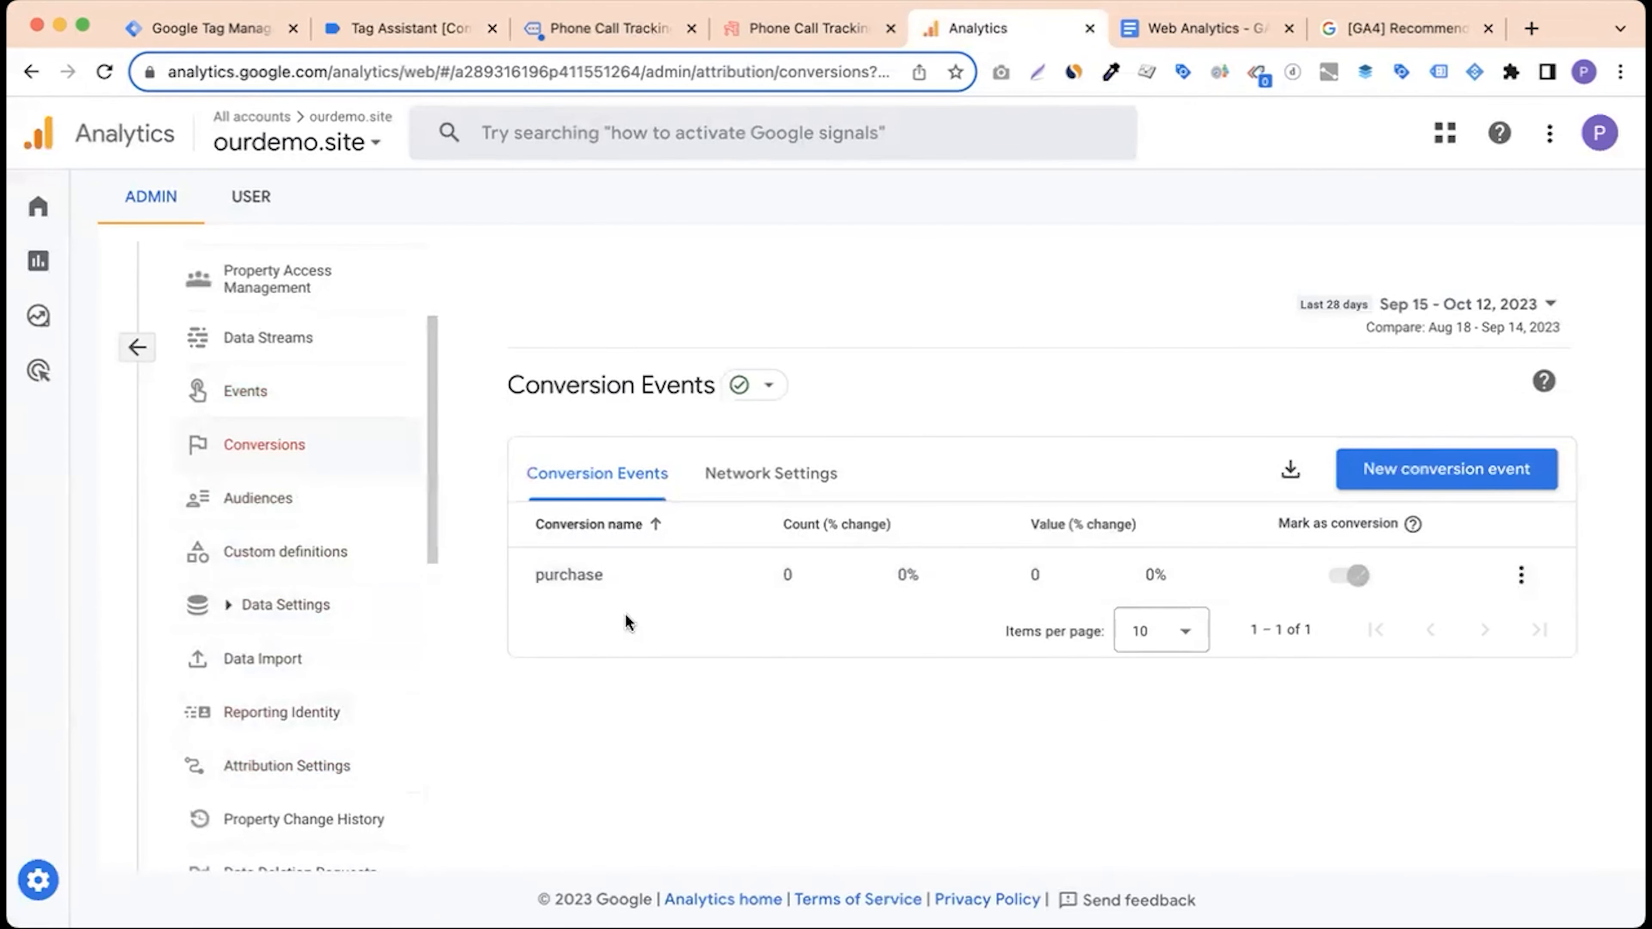
click(223, 400)
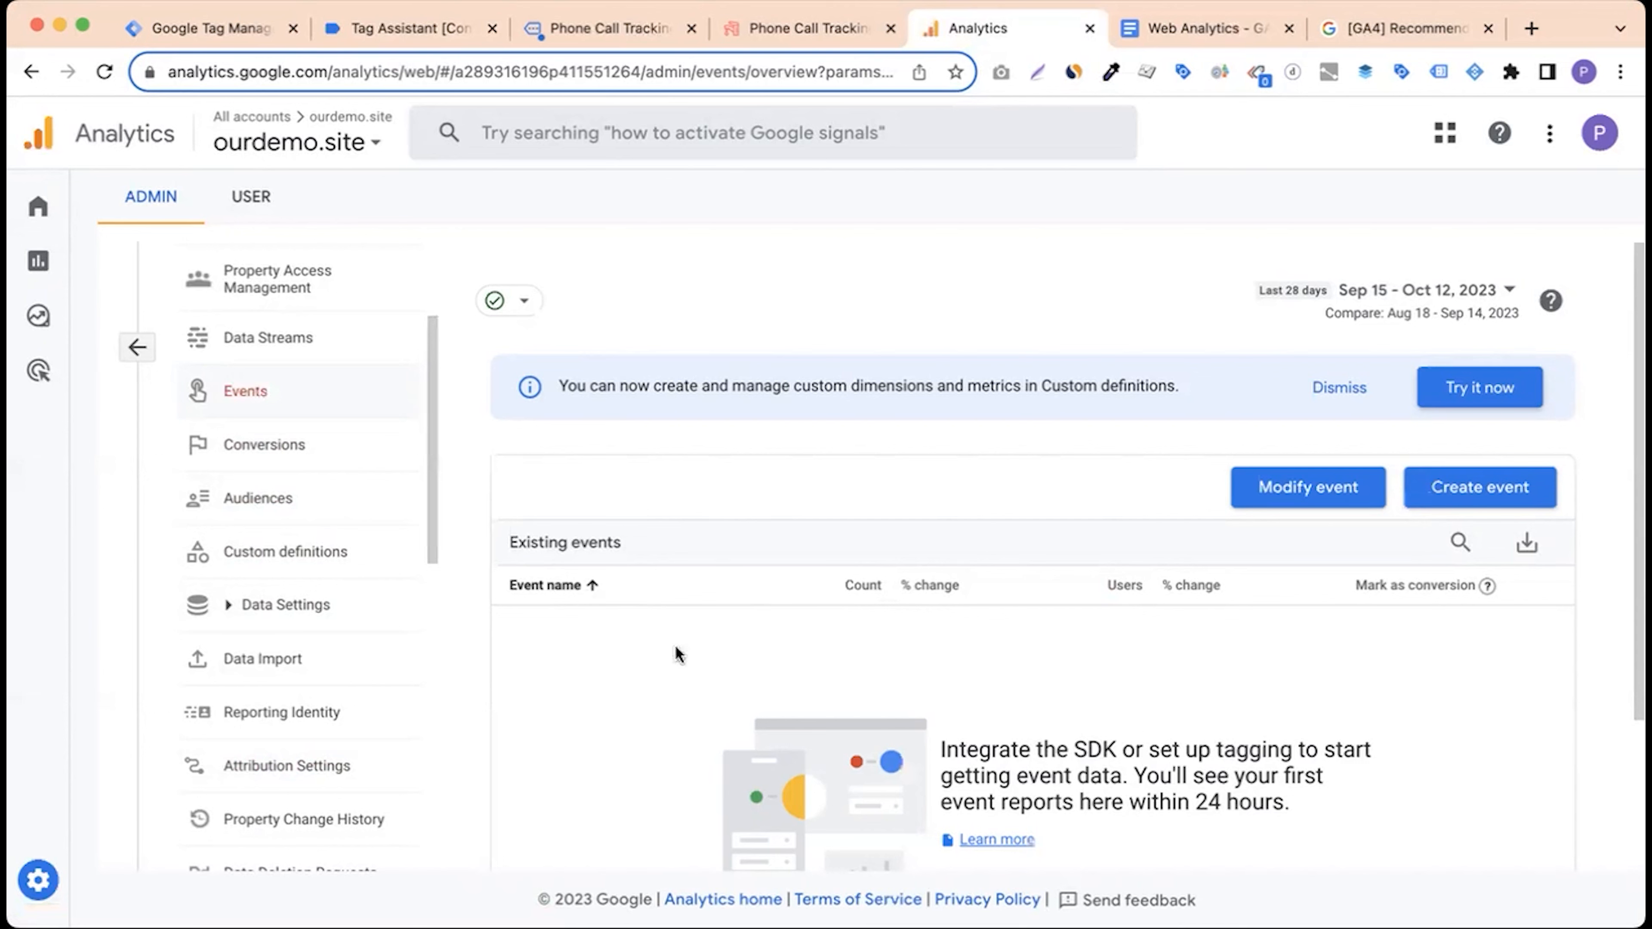
click(302, 449)
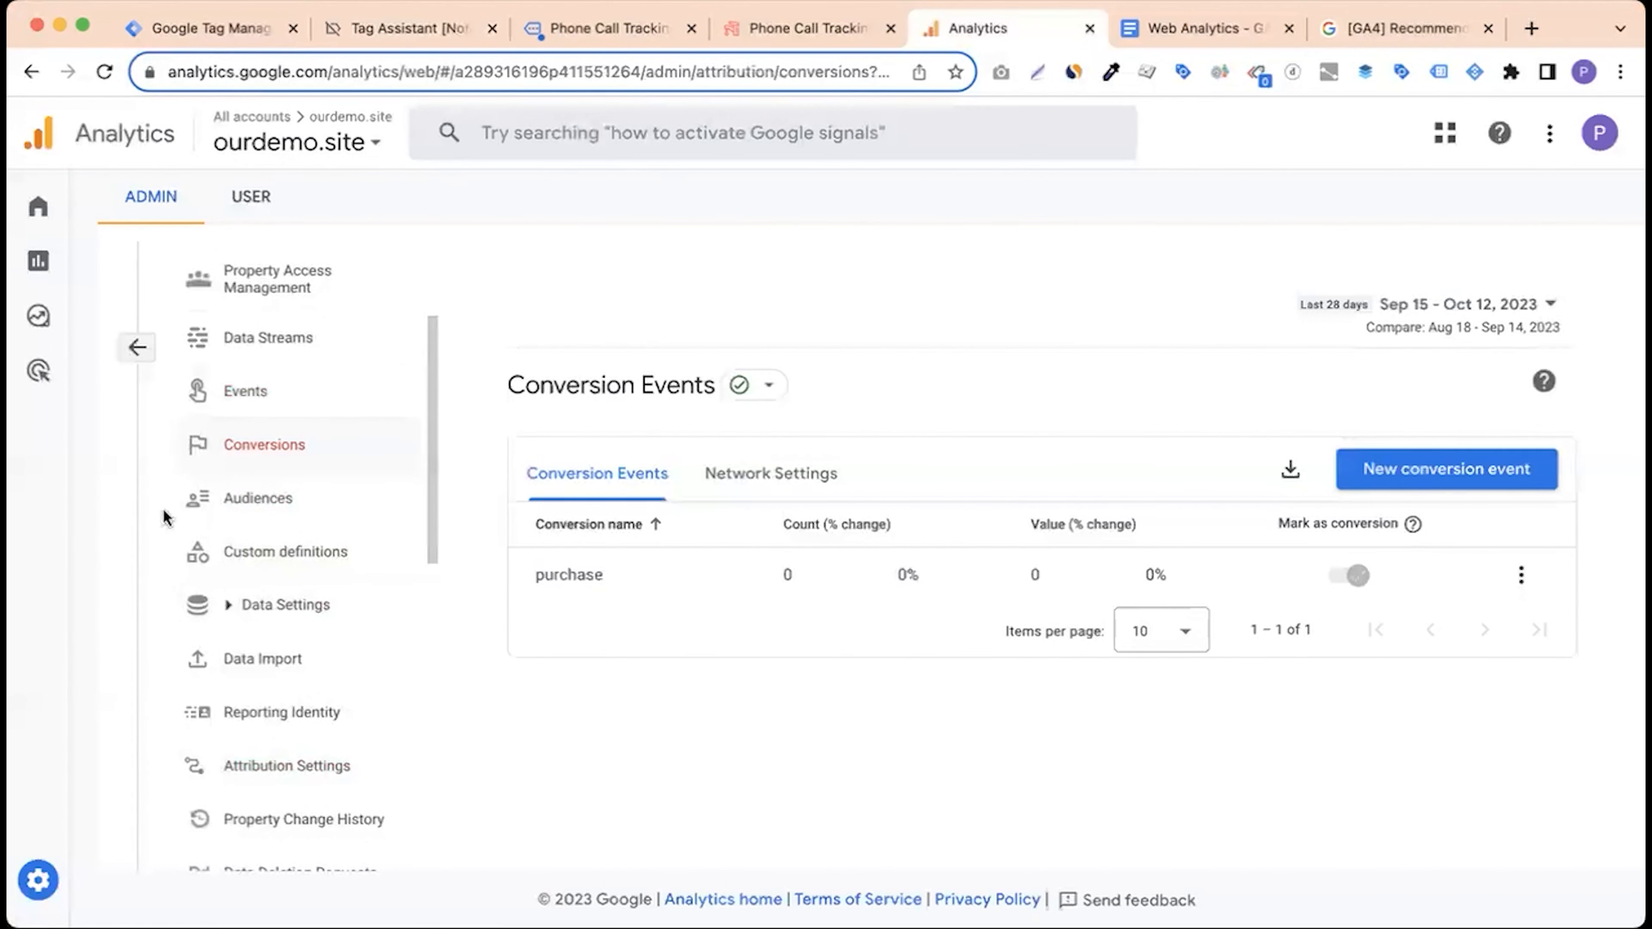
click(138, 350)
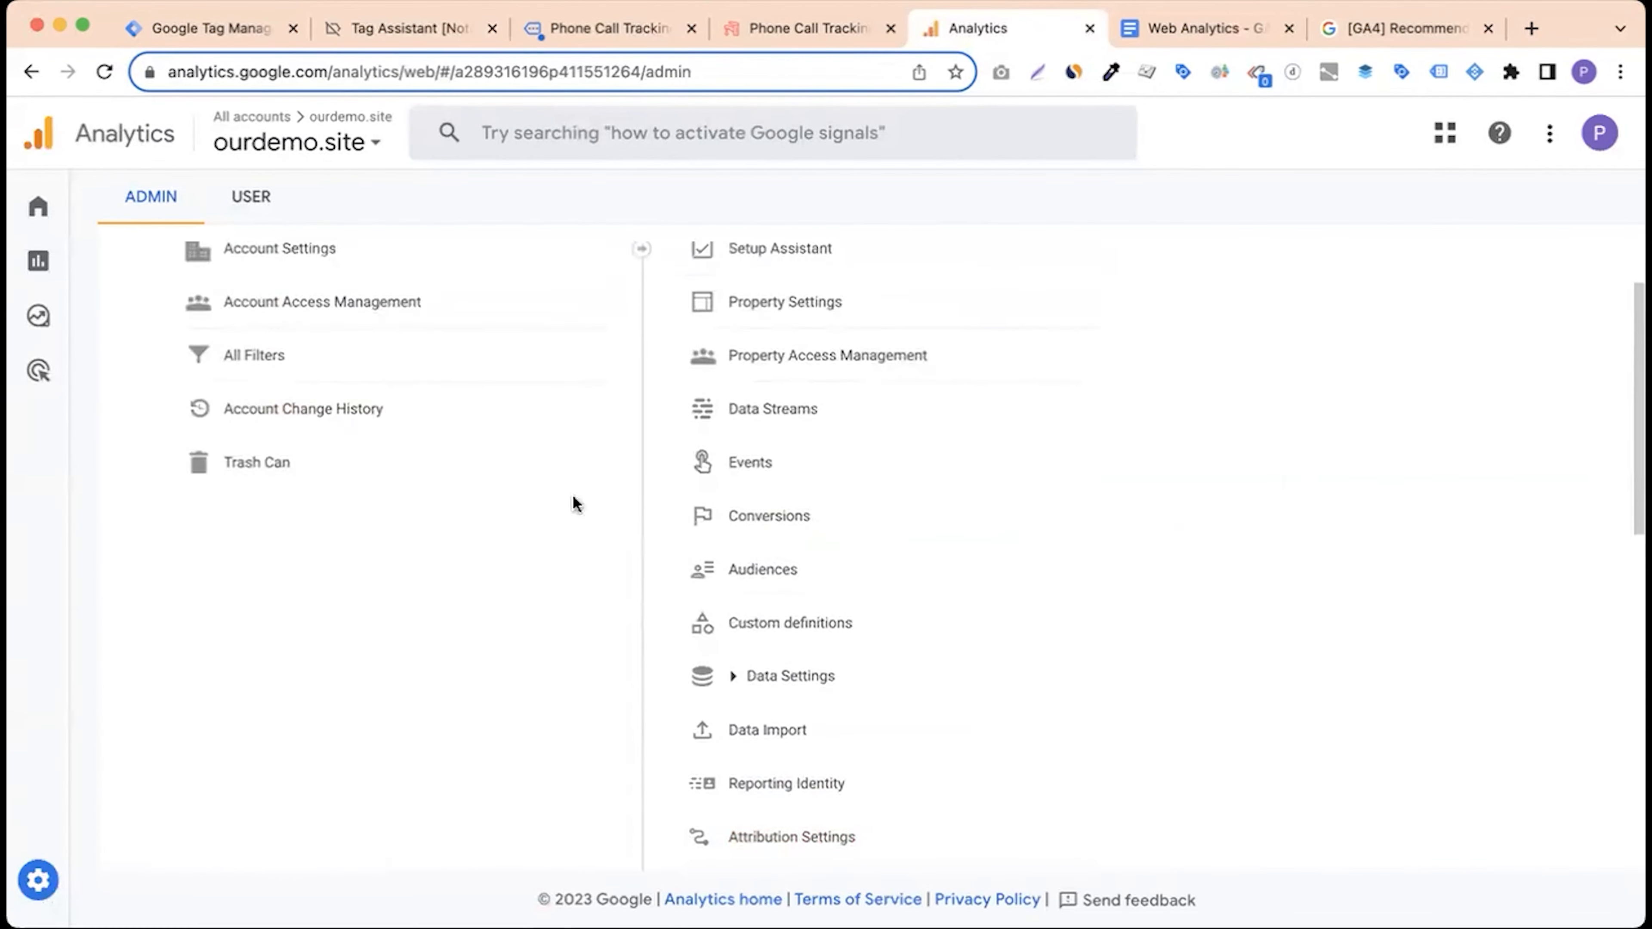
Step: Switch to the regular Phone Call Tracking page without the debug connection and close its developer tools
click(591, 29)
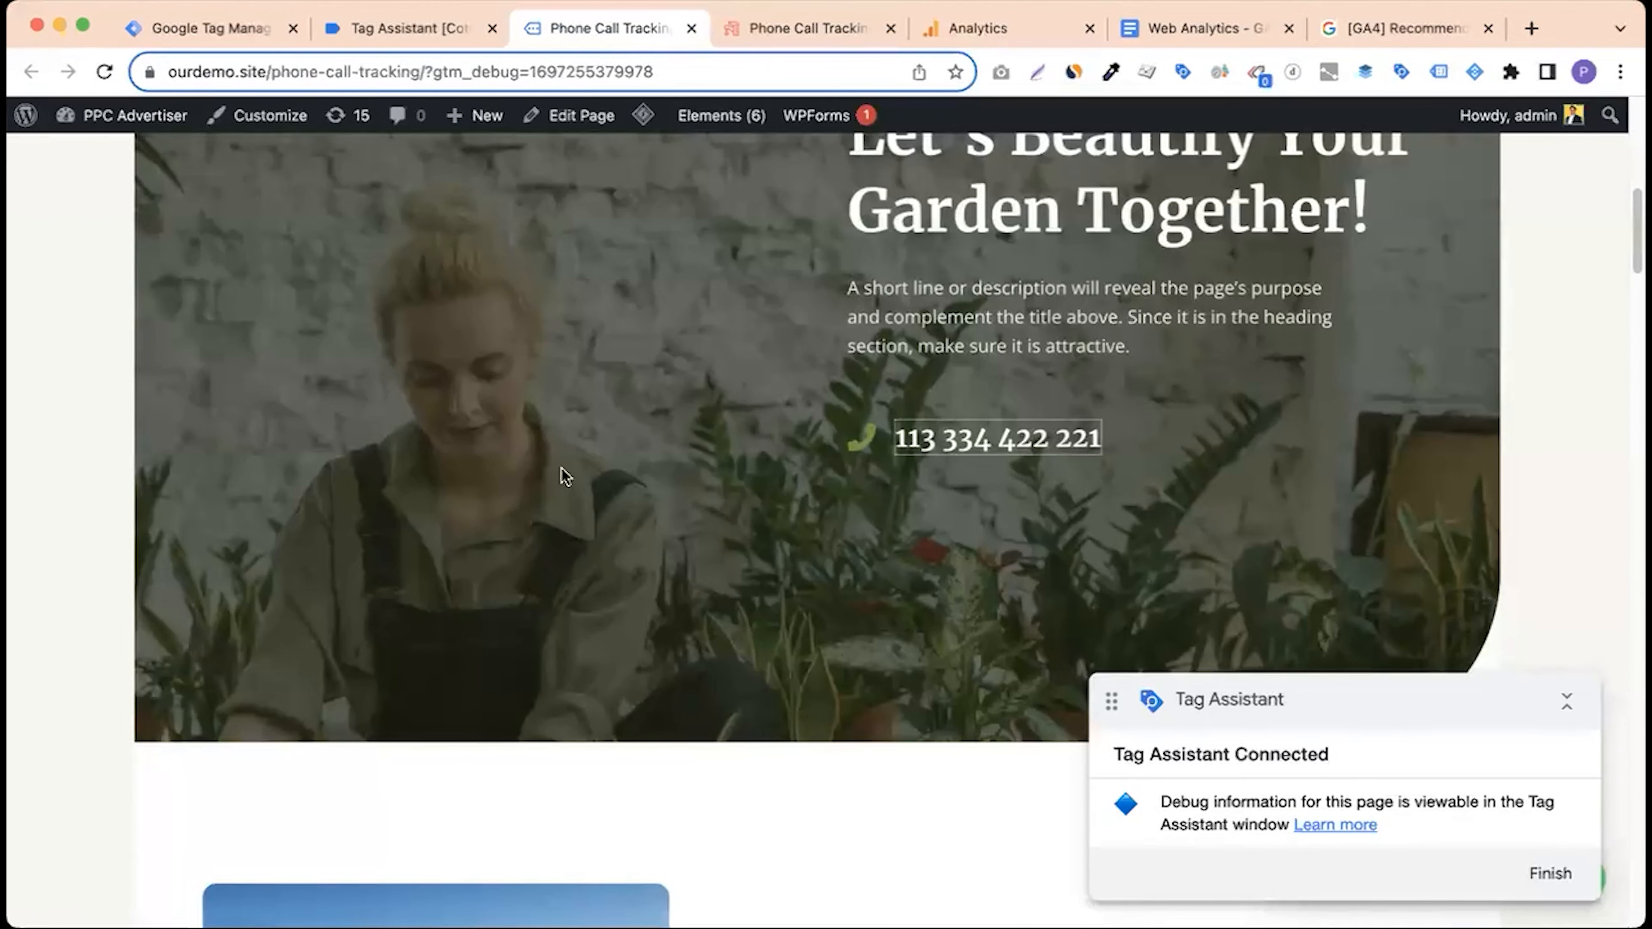
click(798, 40)
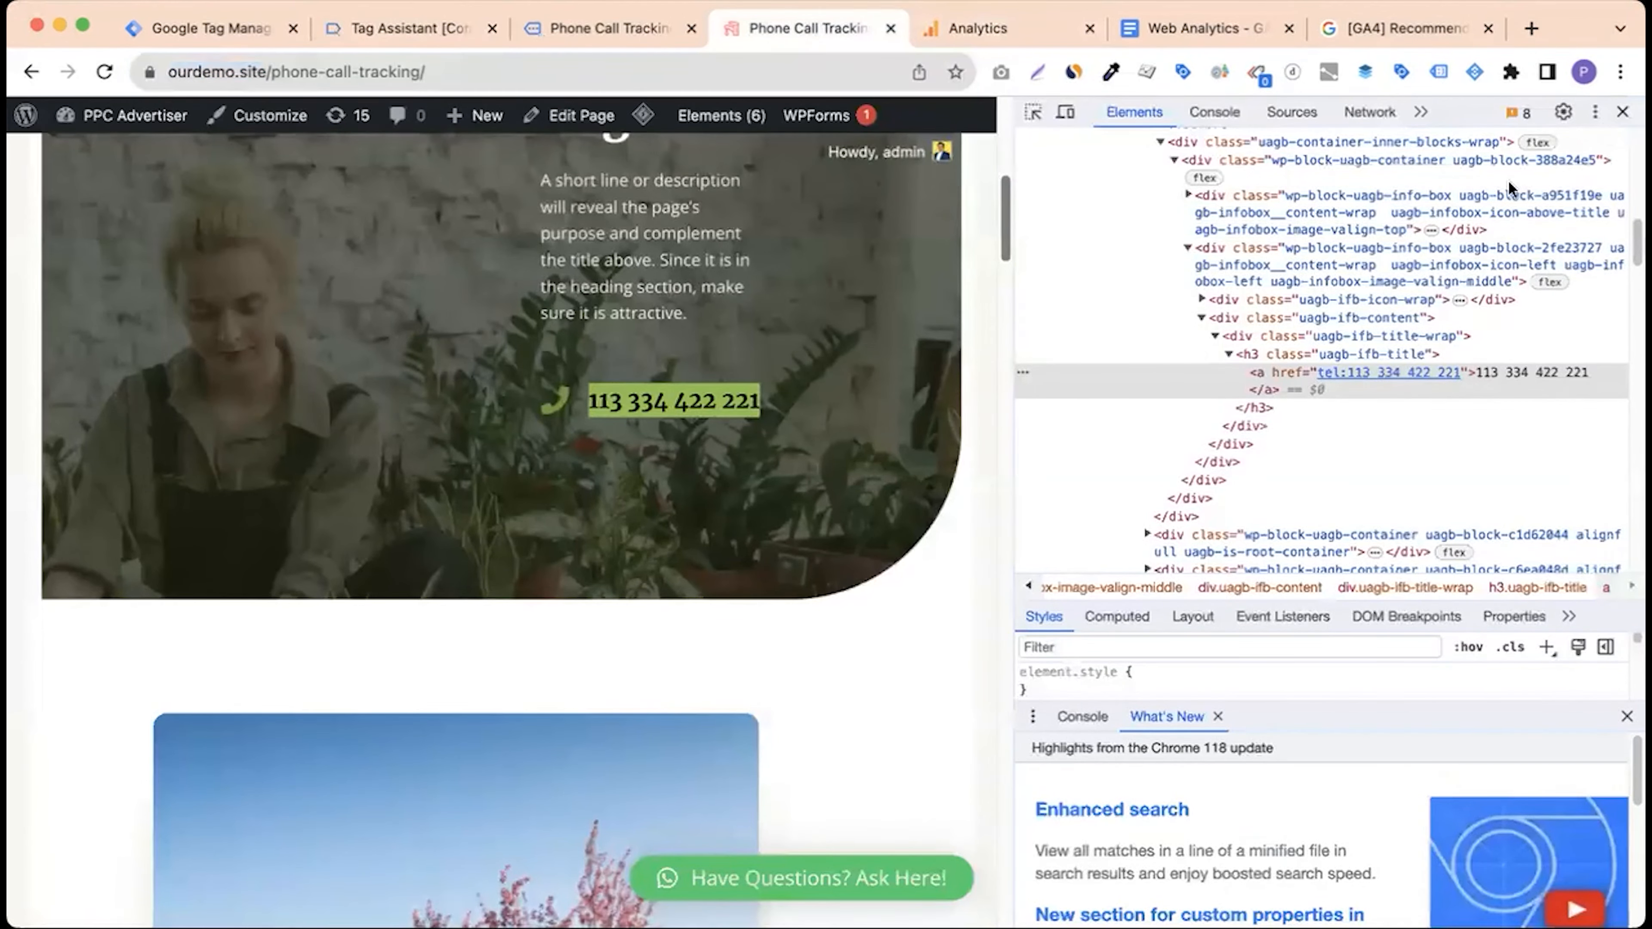
click(1621, 111)
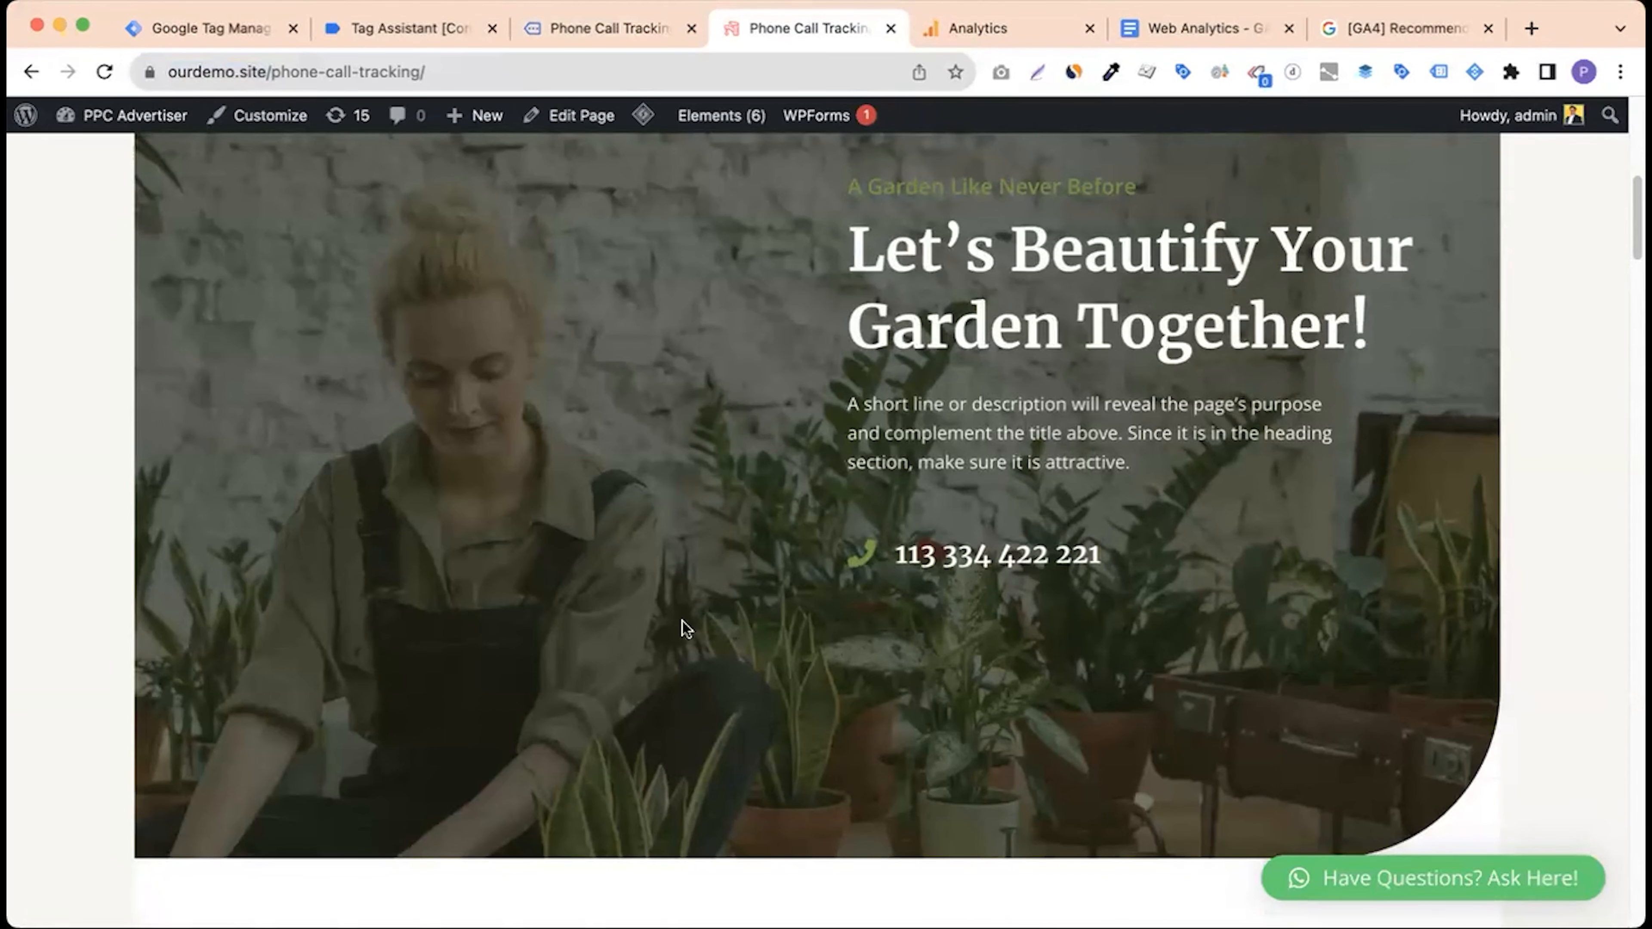
Step: Highlight the phone number link under the hero text to examine it, and clear the selection
scroll(677, 618, up, 2)
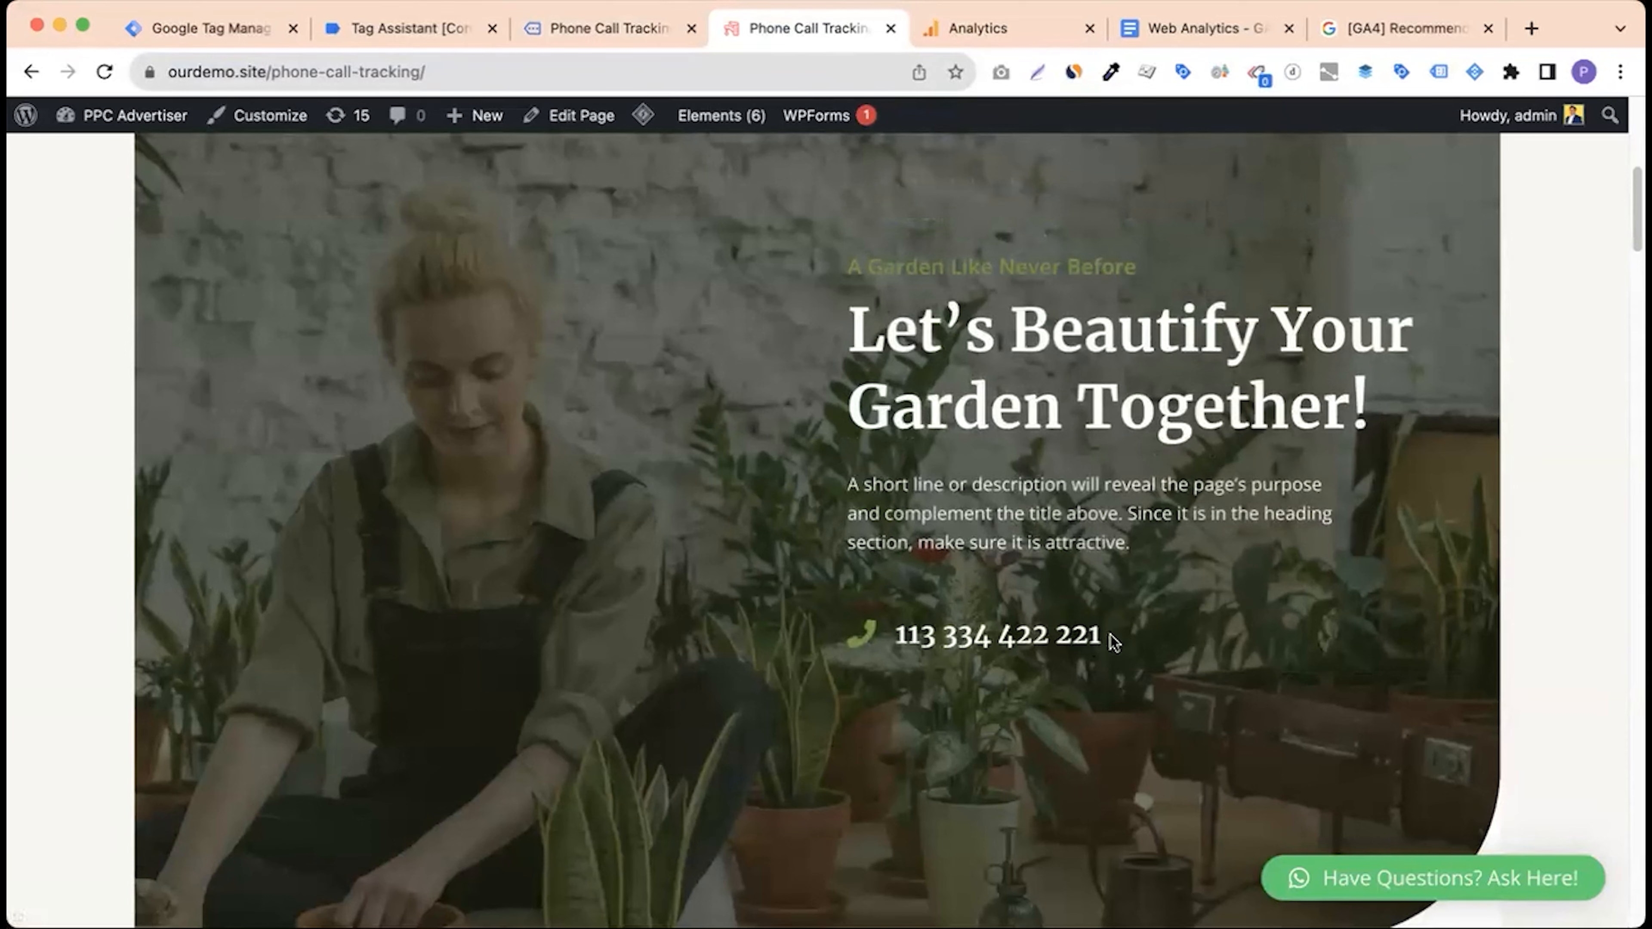
drag(1123, 649, 858, 648)
click(642, 696)
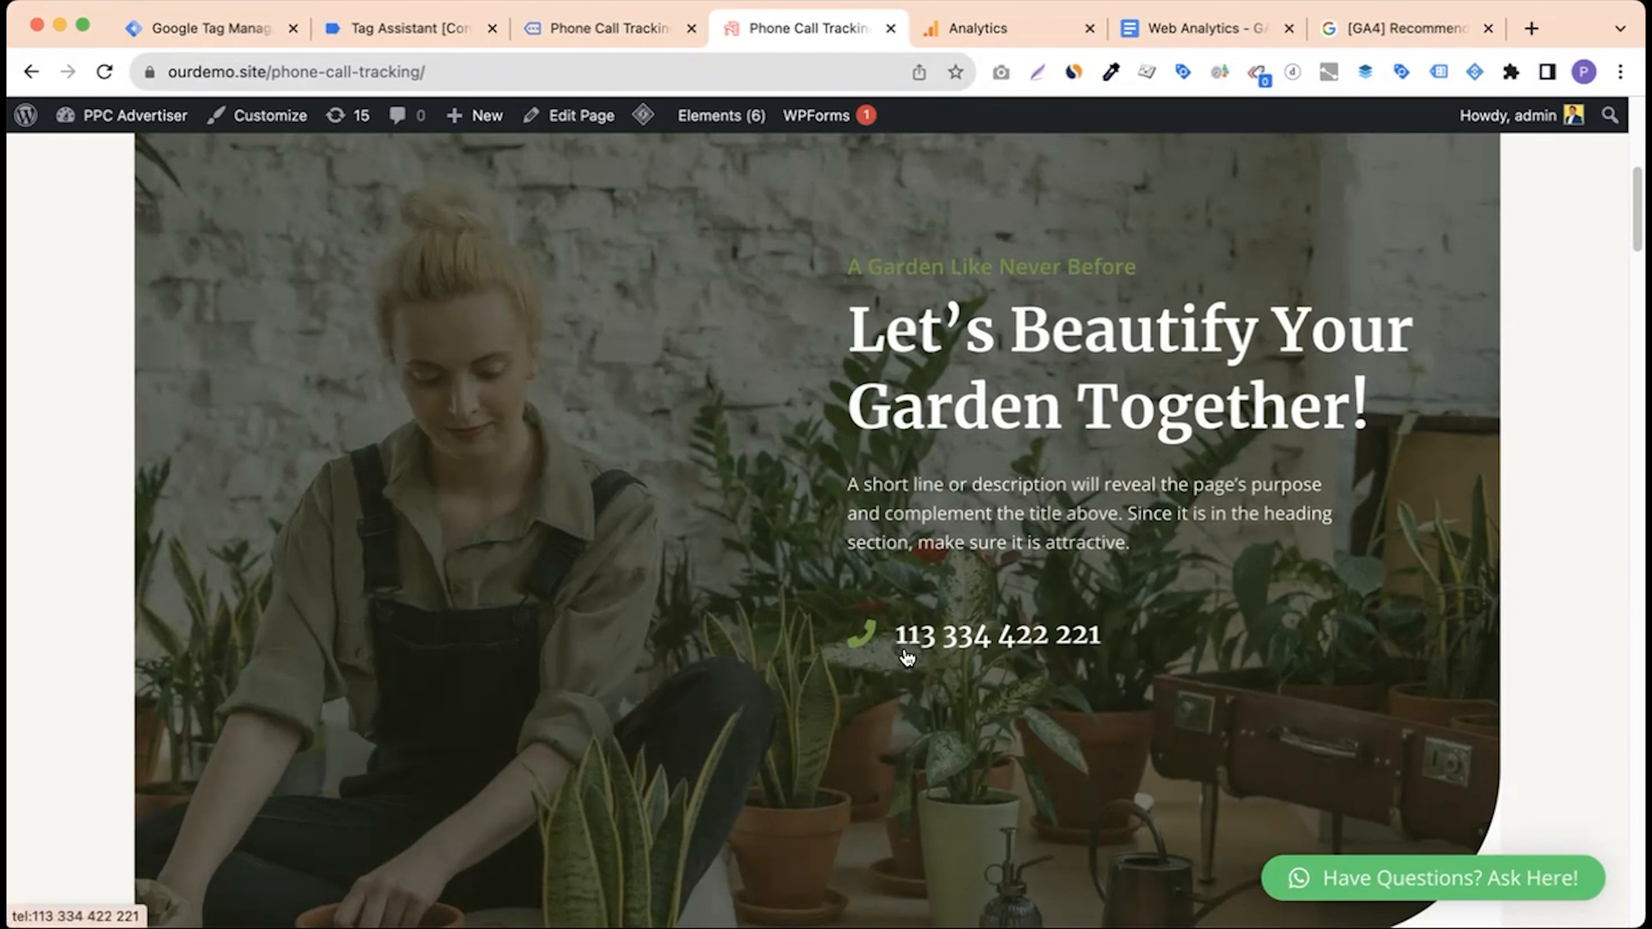
drag(1123, 661, 882, 644)
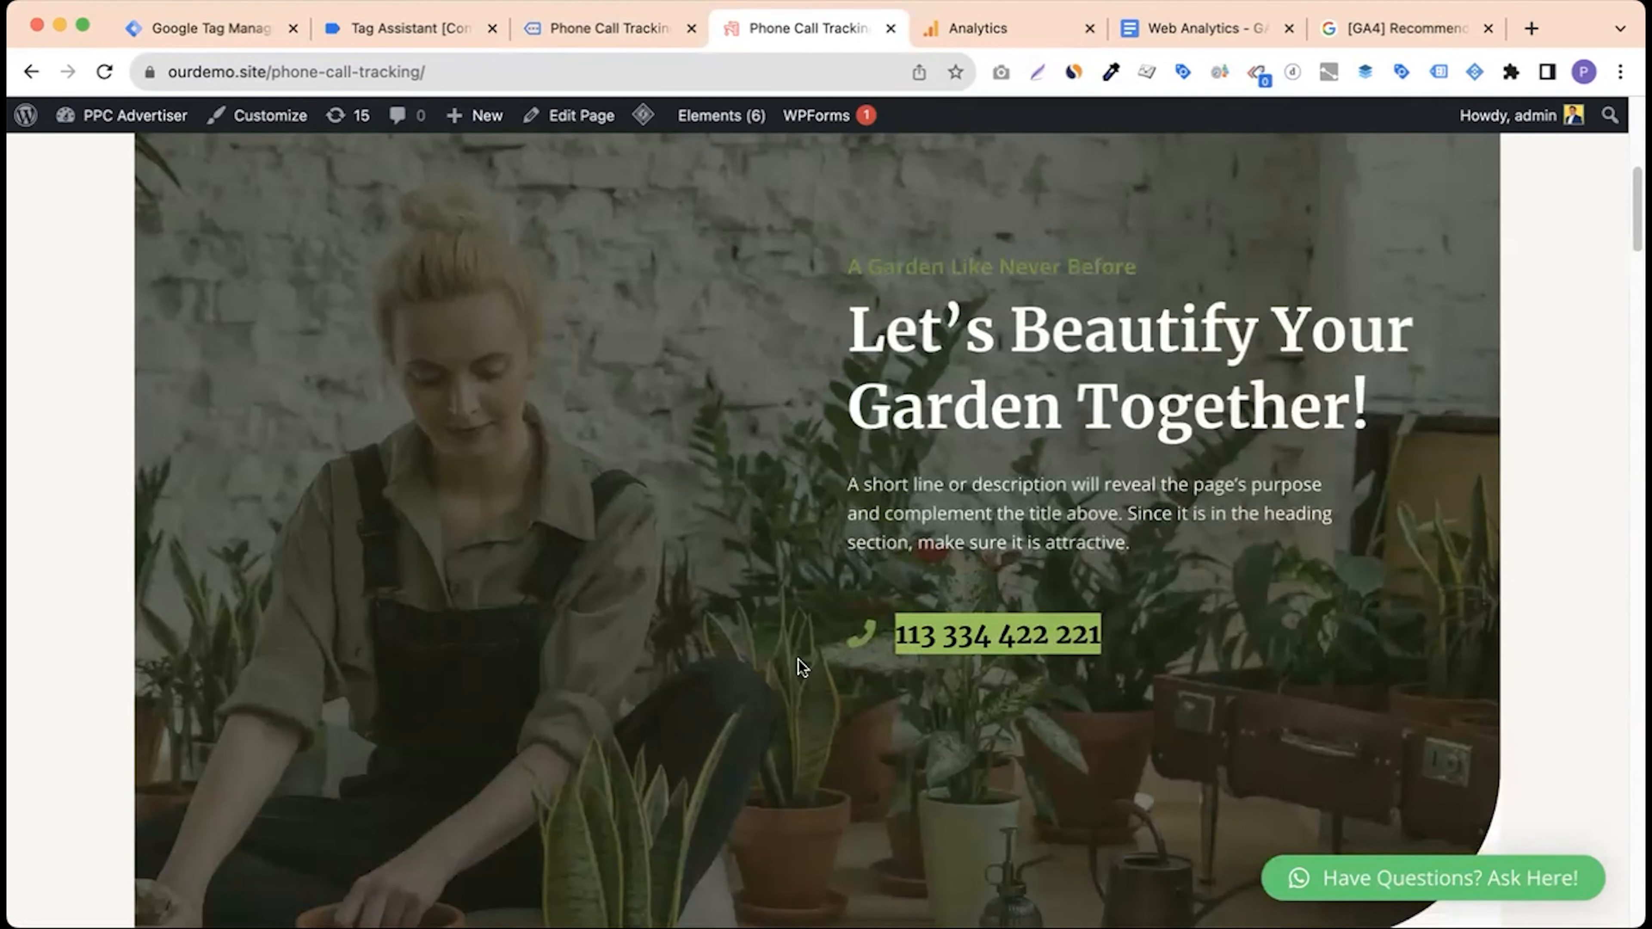
click(614, 578)
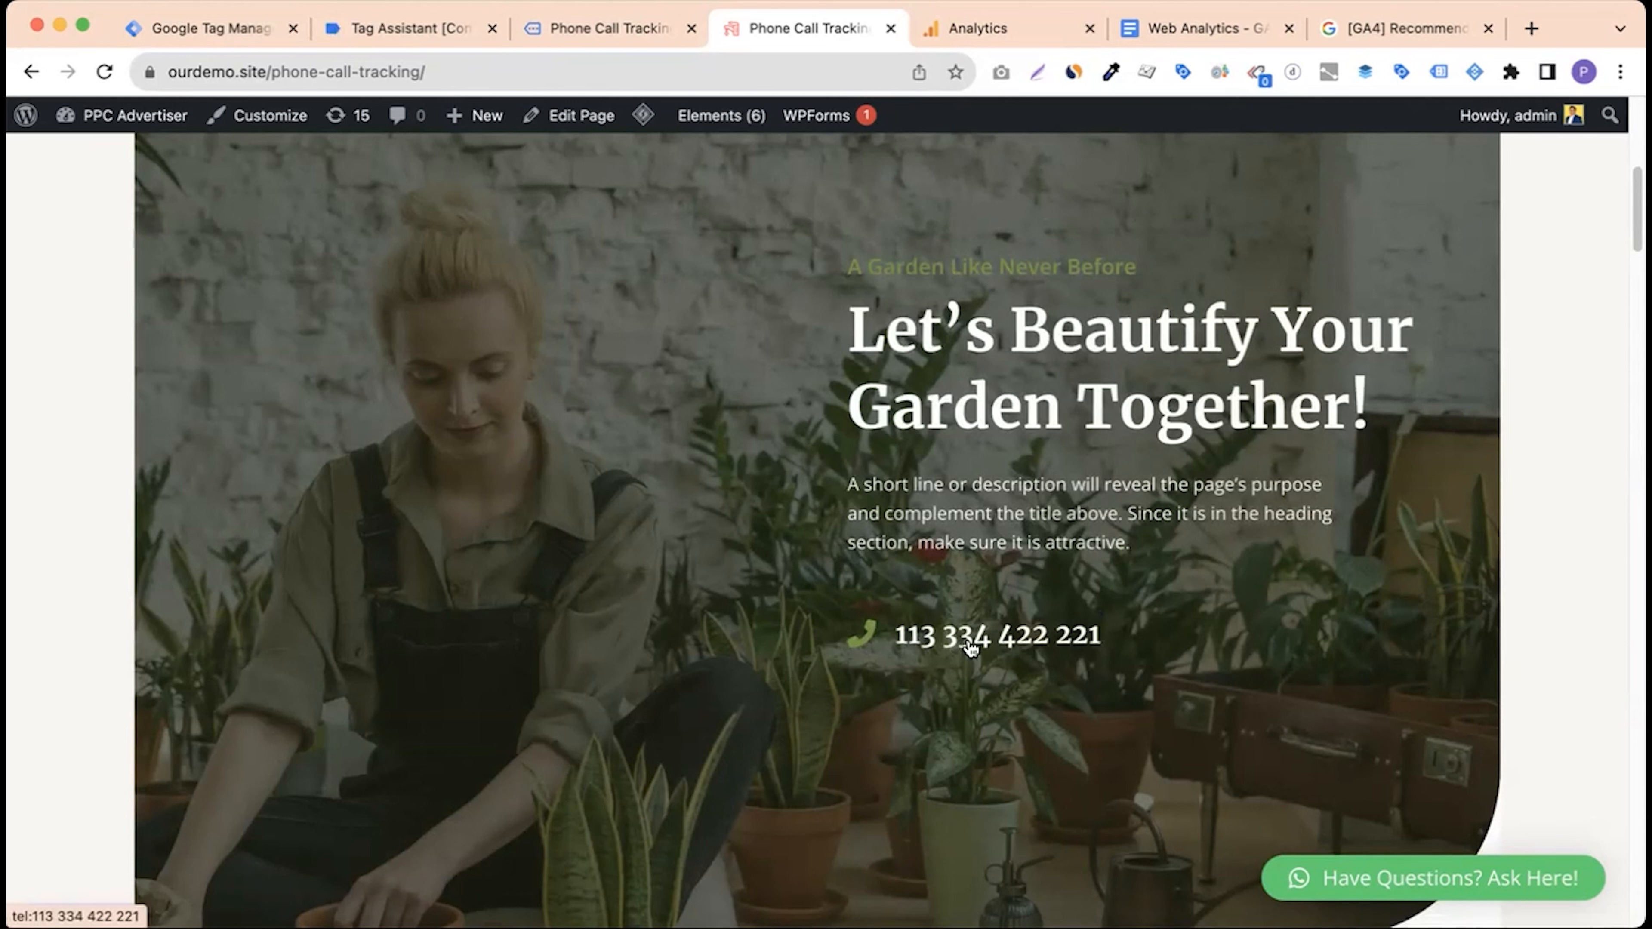